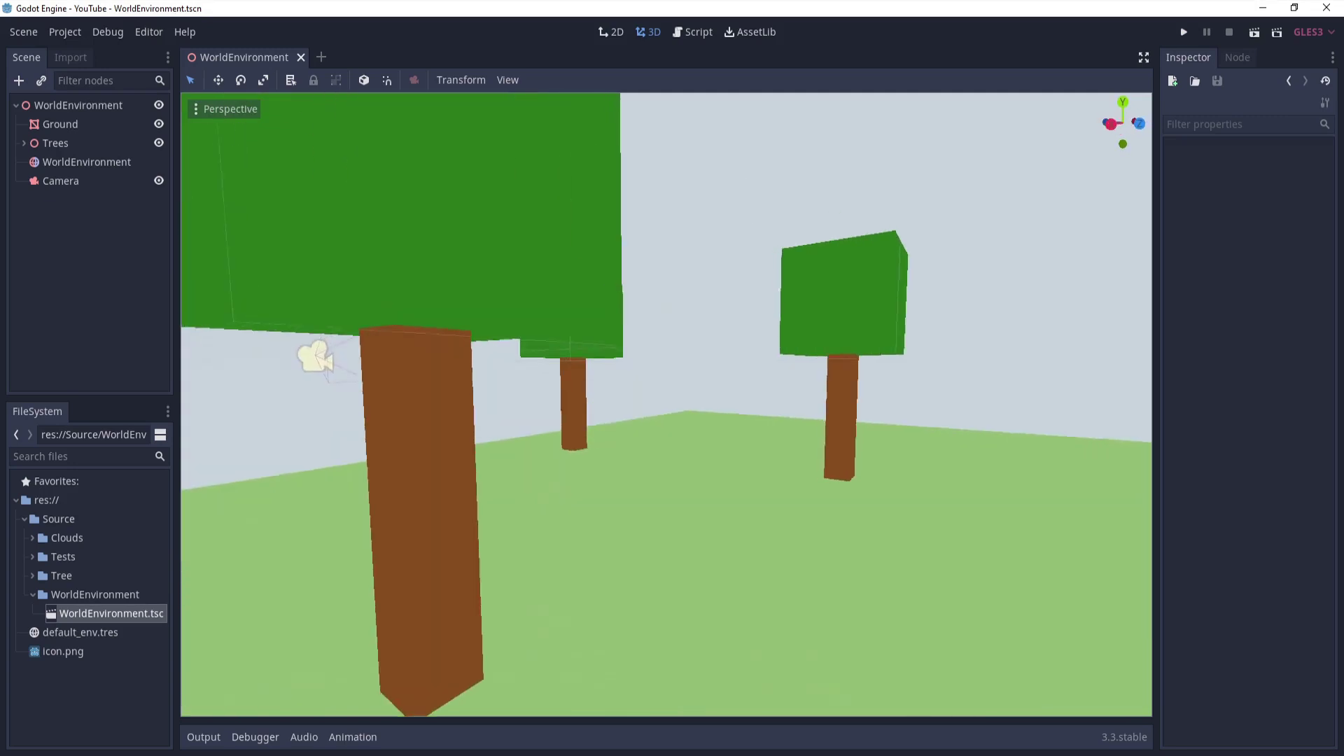
# Step: Add a Particles node as a child of the root WorldEnvironment node
pyautogui.moveTo(668, 405)
pyautogui.mouseDown(button='right')
pyautogui.moveTo(709, 404)
pyautogui.moveTo(715, 429)
pyautogui.moveTo(652, 414)
pyautogui.mouseUp(button='right')
pyautogui.press('s')
pyautogui.press('s')
pyautogui.press('a')
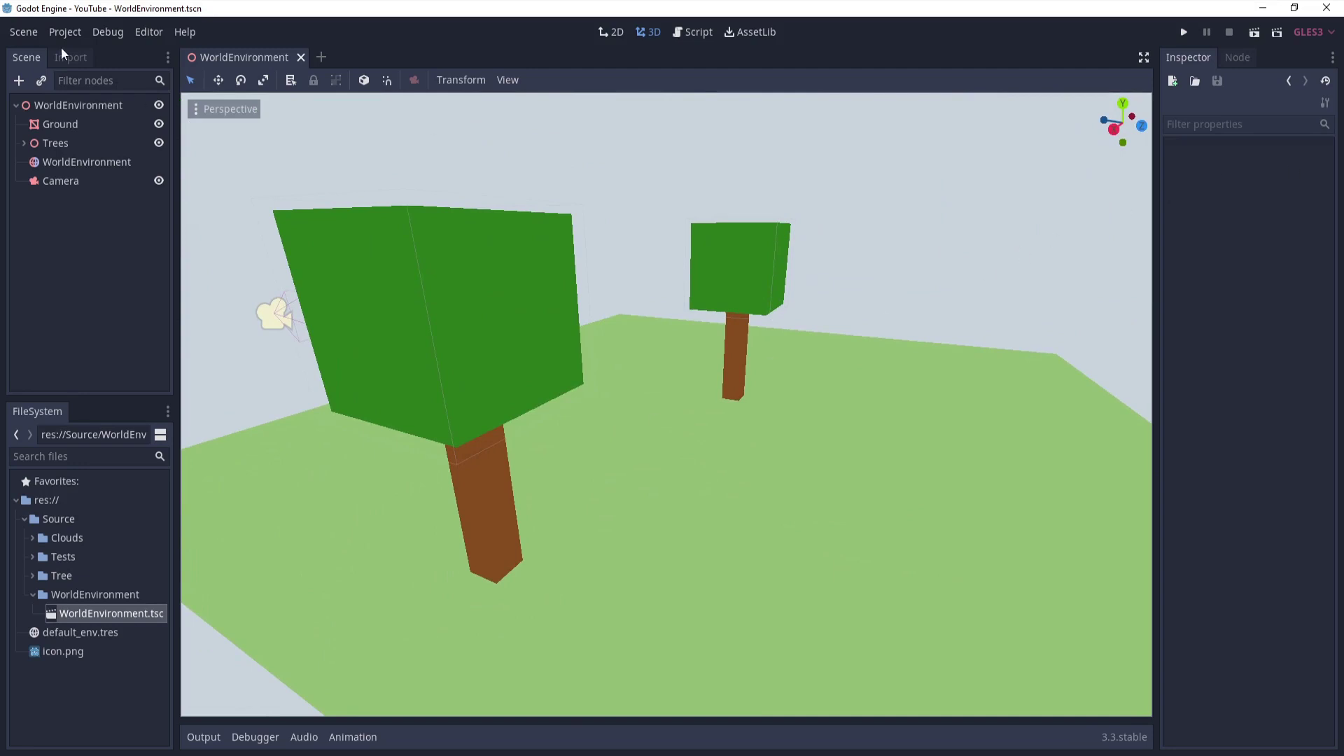
pyautogui.click(70, 106)
pyautogui.hotkey('ctrl', 'a')
pyautogui.write('partic')
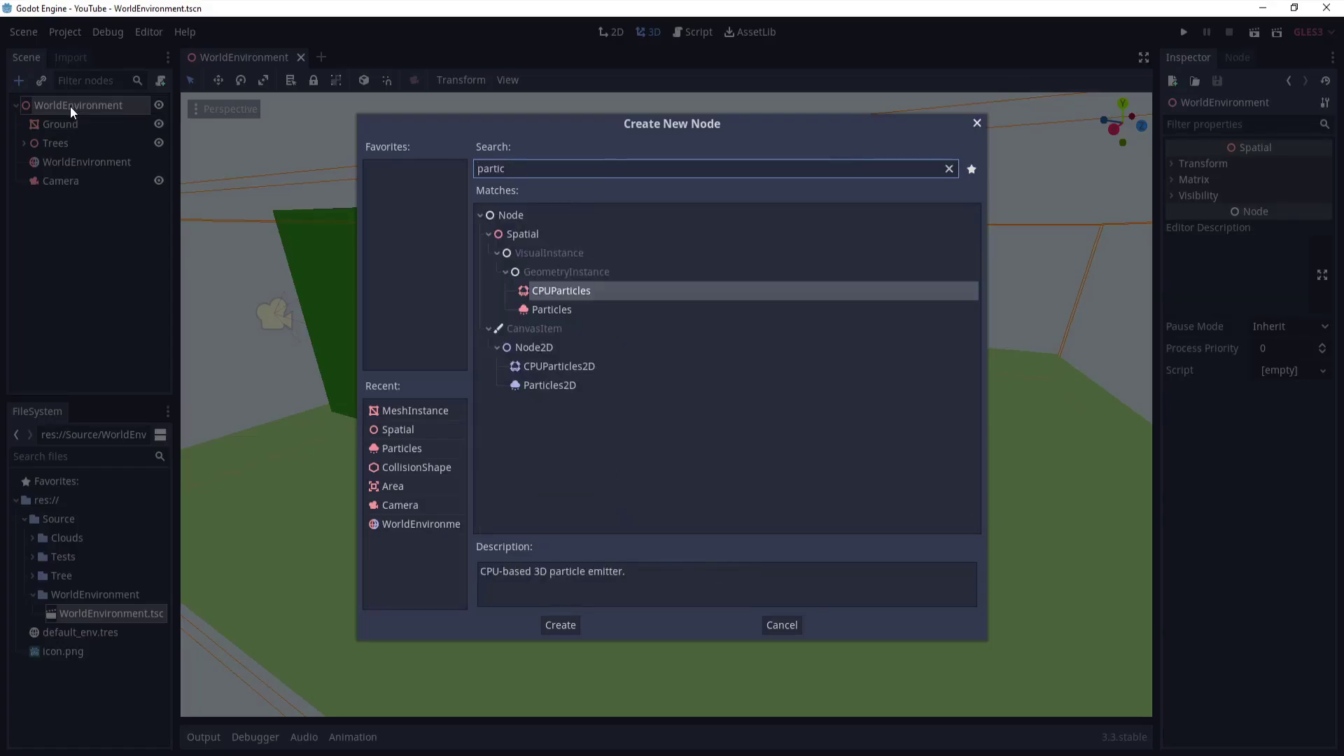
pyautogui.press('Down')
pyautogui.press('Return')
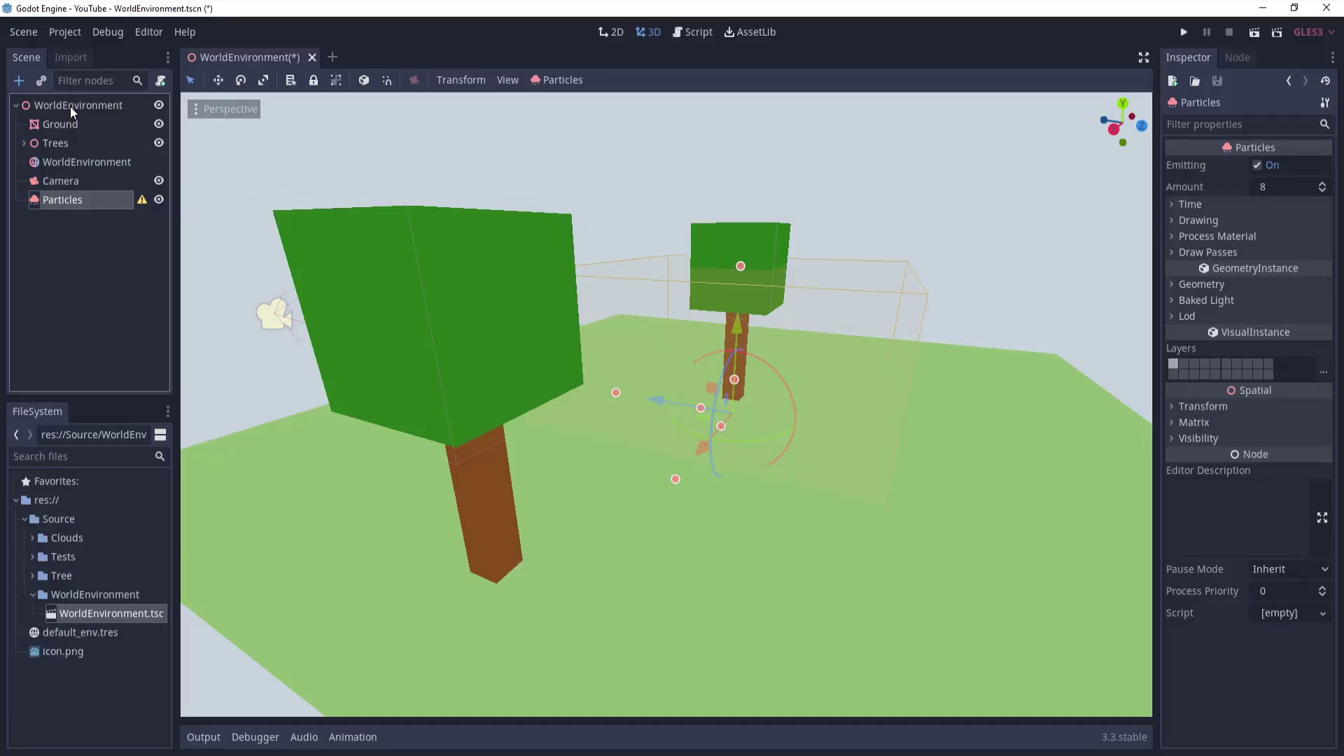
# Step: Raise the Particles node above the trees by setting its Y translation to 9
pyautogui.click(1204, 409)
pyautogui.click(1245, 439)
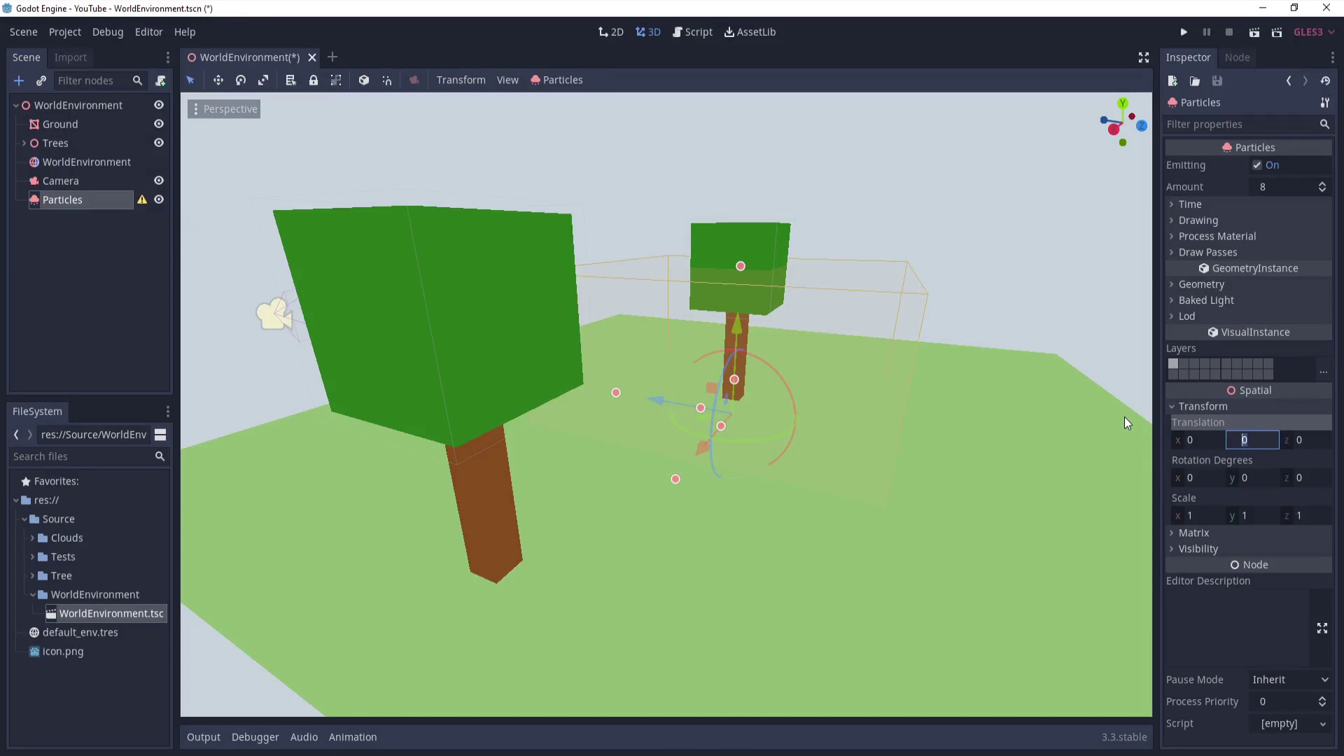
pyautogui.write('9')
pyautogui.press('Return')
pyautogui.moveTo(1027, 376); pyautogui.dragTo(1028, 337, button='middle')
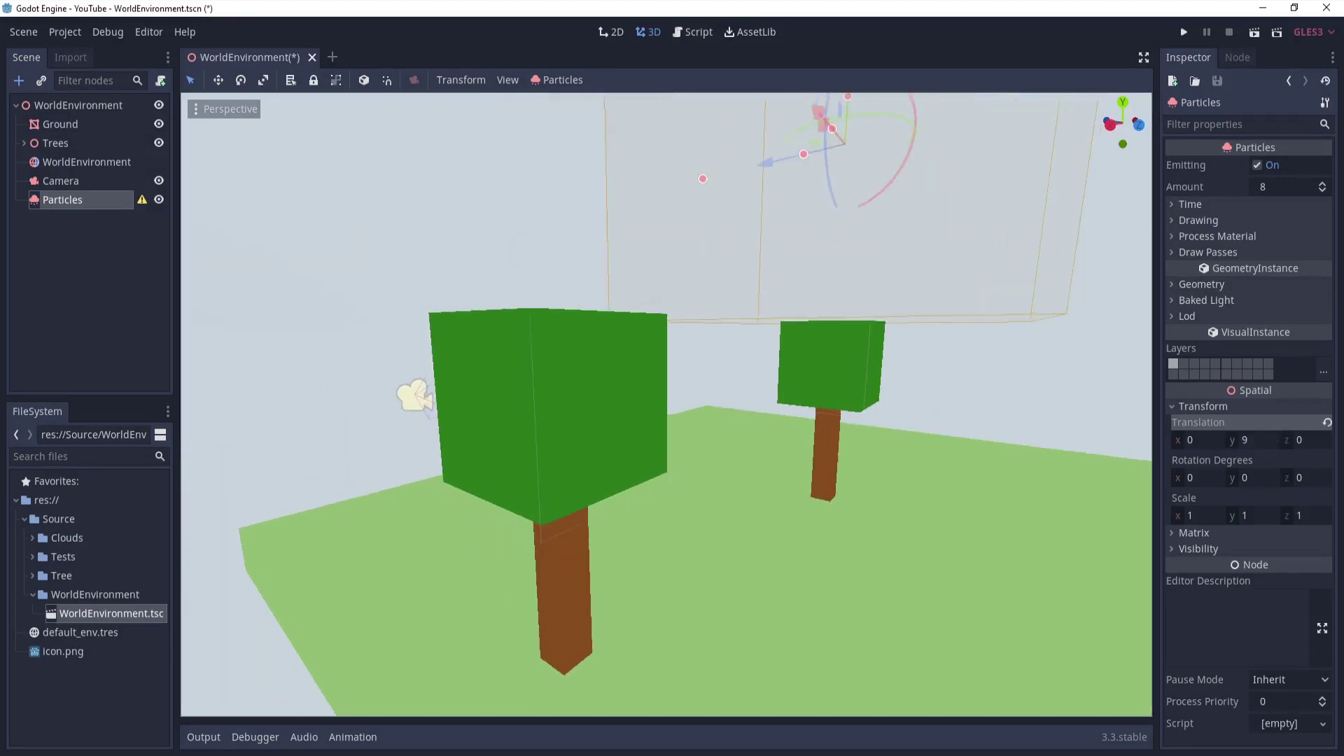
pyautogui.press('d')
pyautogui.moveTo(850, 378); pyautogui.dragTo(850, 308, button='right')
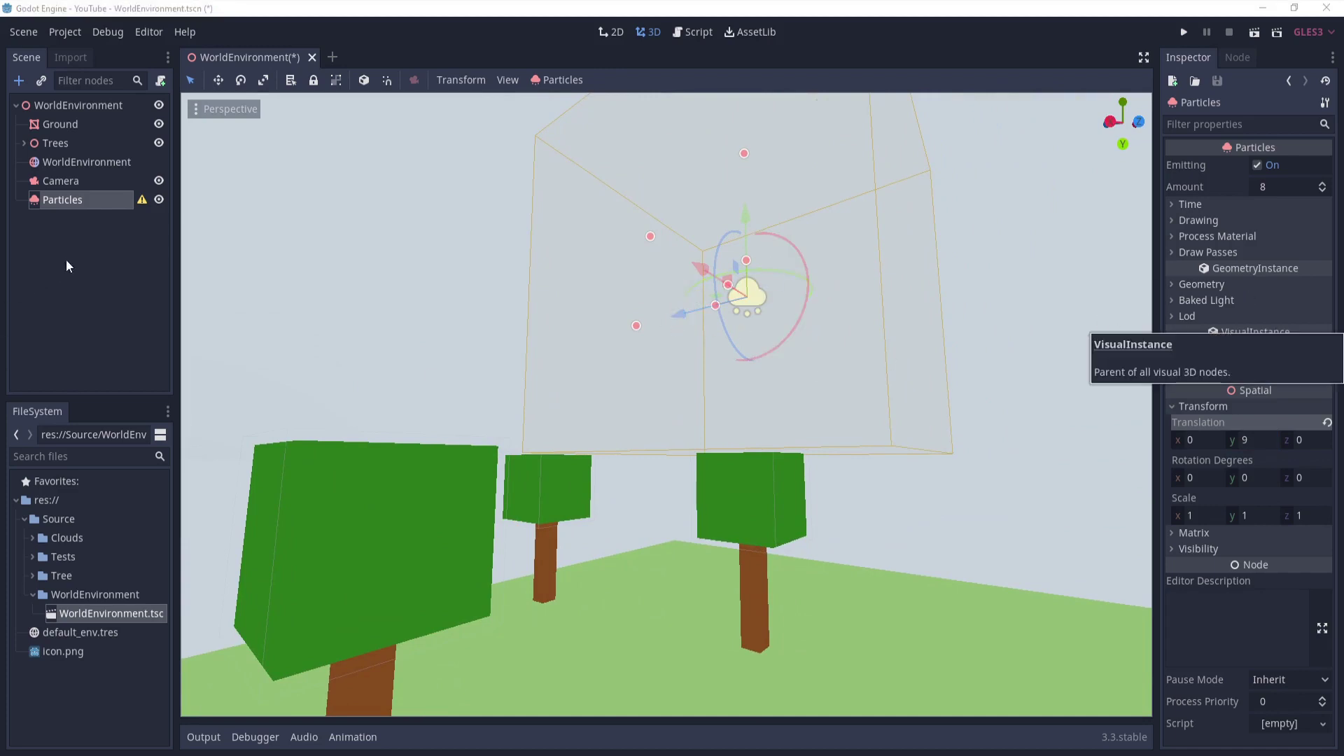
# Step: Read the configuration warning on the Particles node in the scene tree
pyautogui.click(77, 185)
pyautogui.click(79, 196)
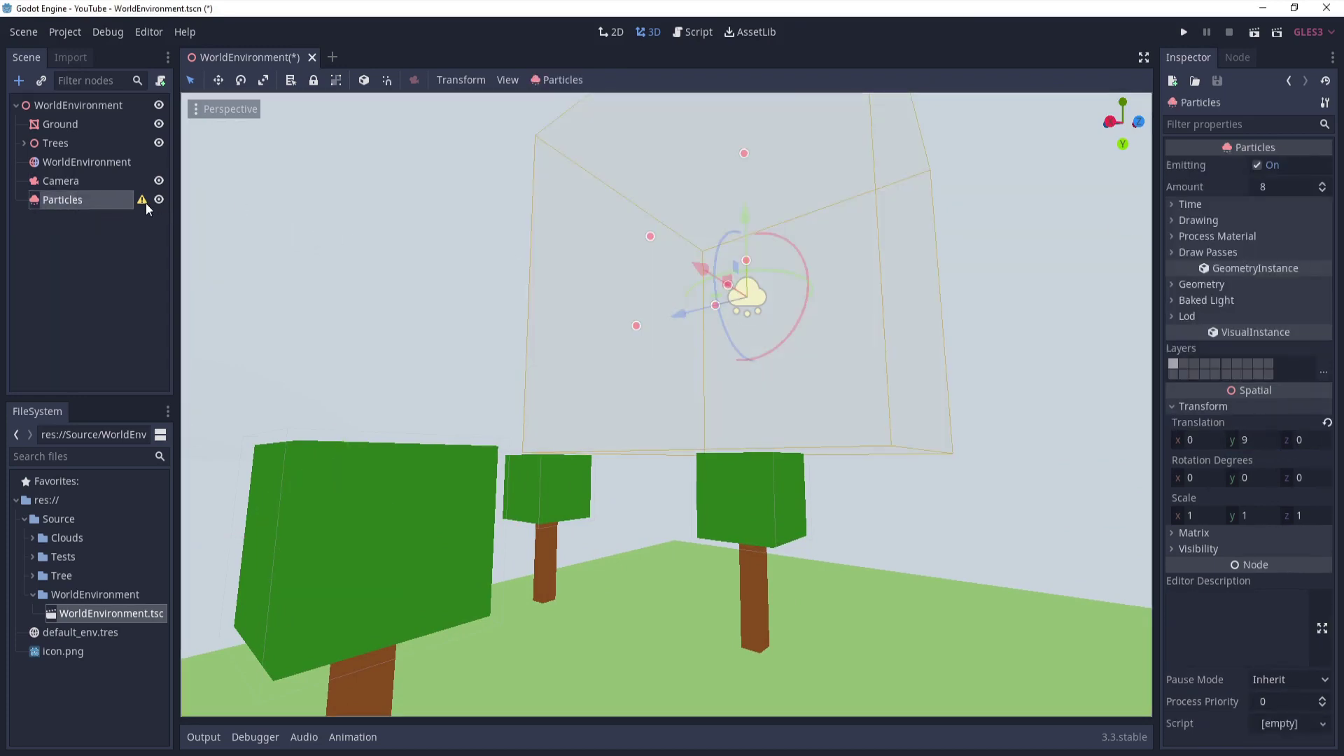
pyautogui.moveTo(142, 201)
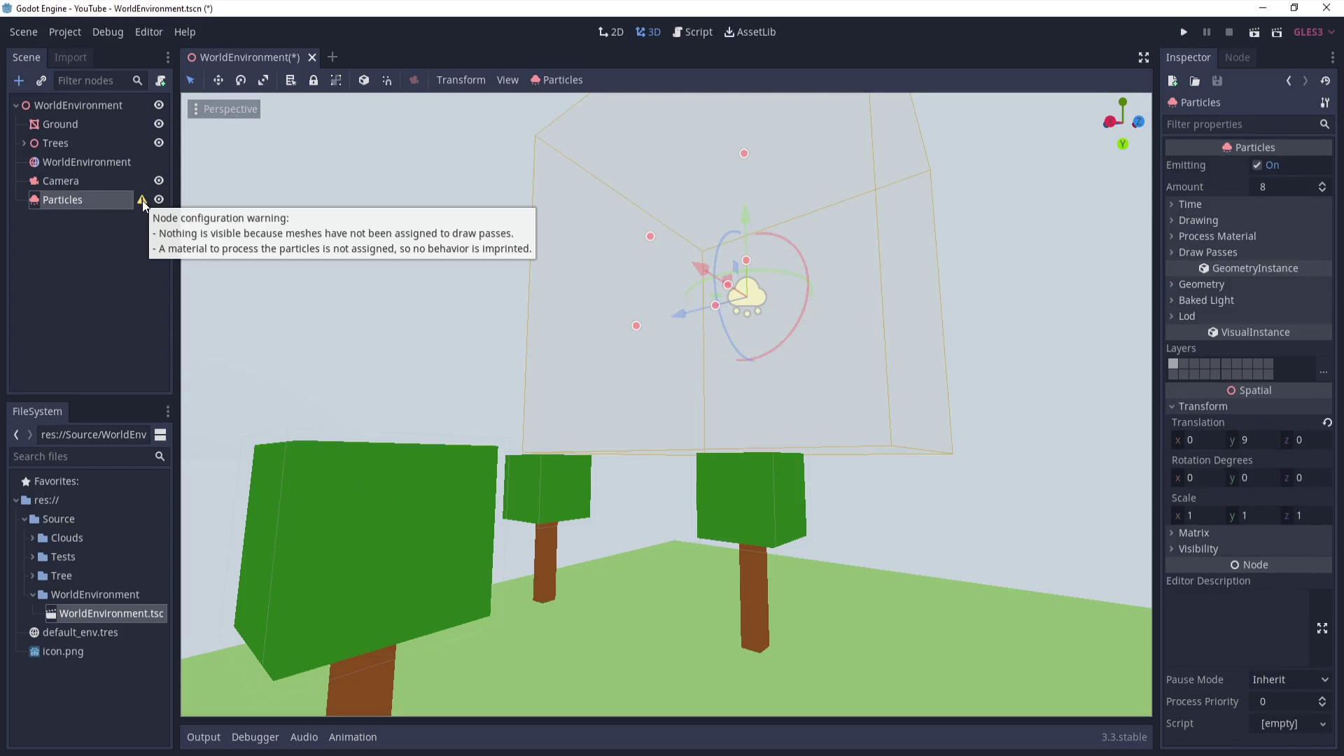
# Step: Assign a new SphereMesh to draw pass 1 of the Particles node
pyautogui.click(1247, 236)
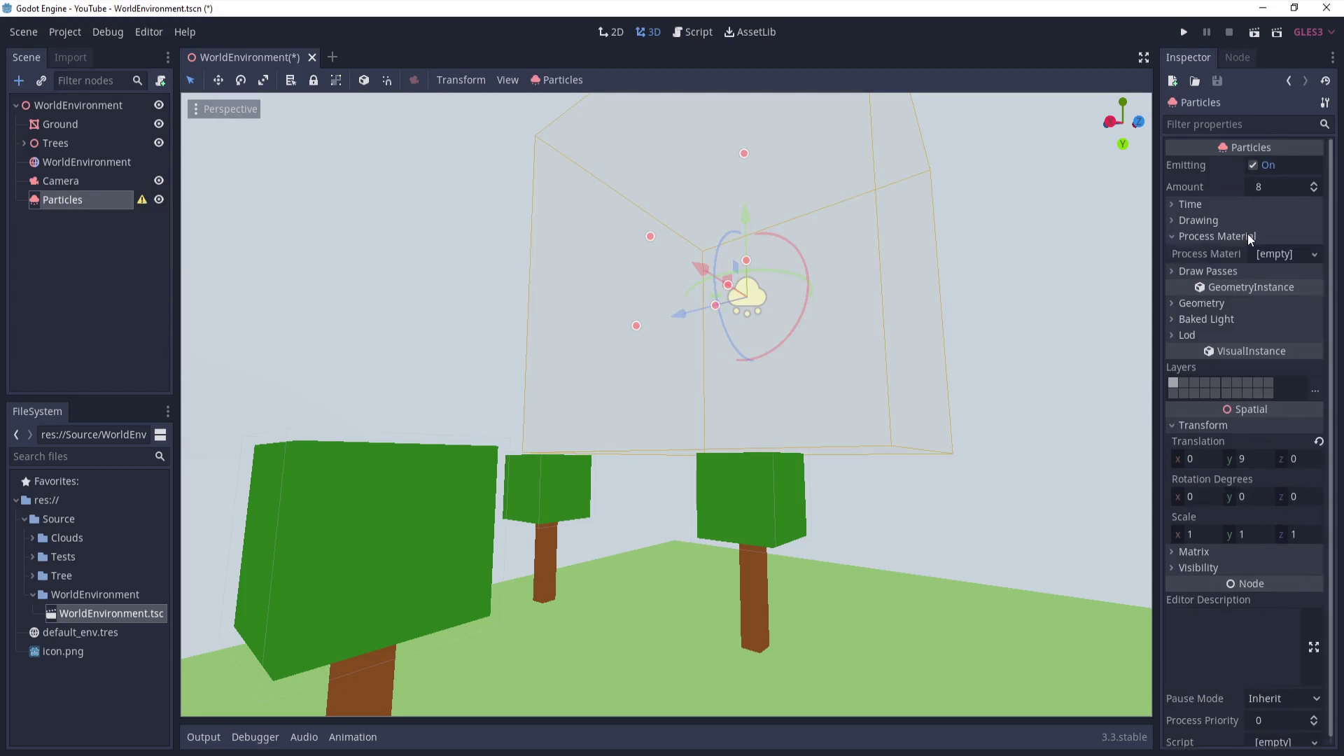
pyautogui.click(1249, 236)
pyautogui.click(1205, 249)
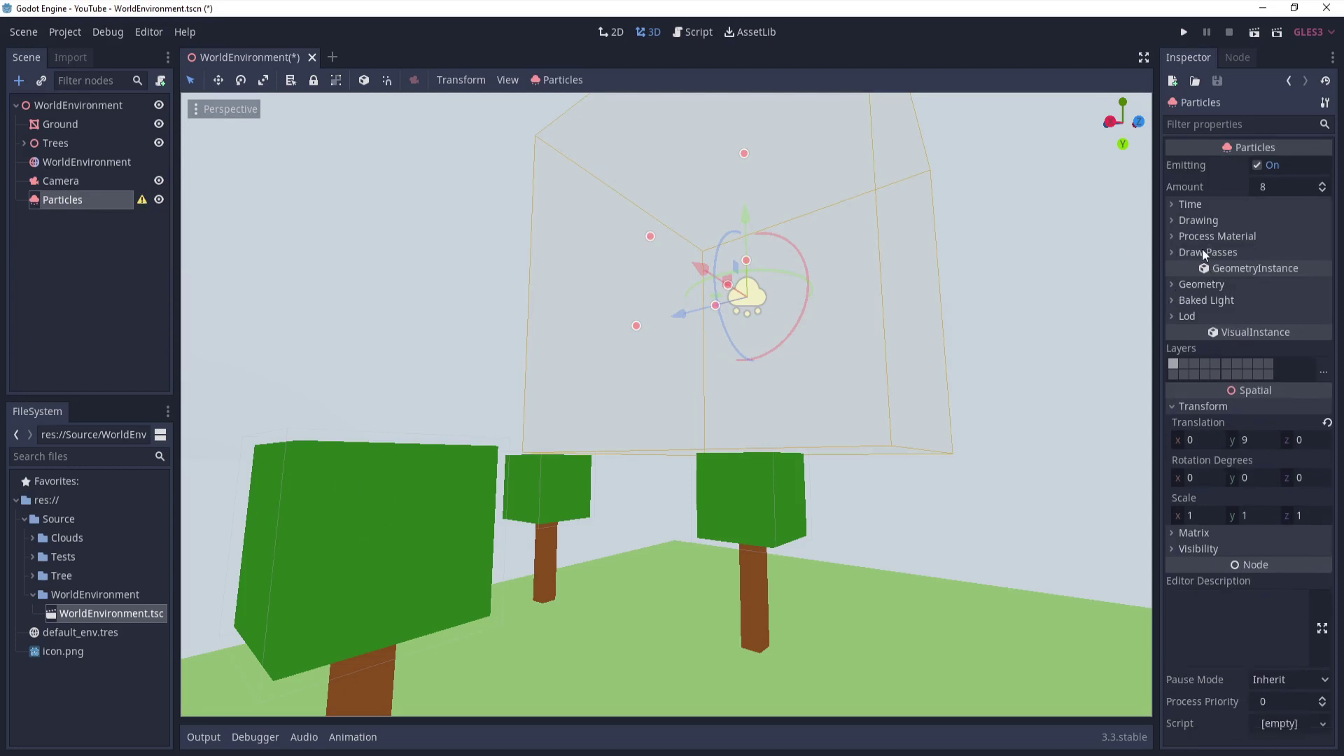
pyautogui.click(1219, 248)
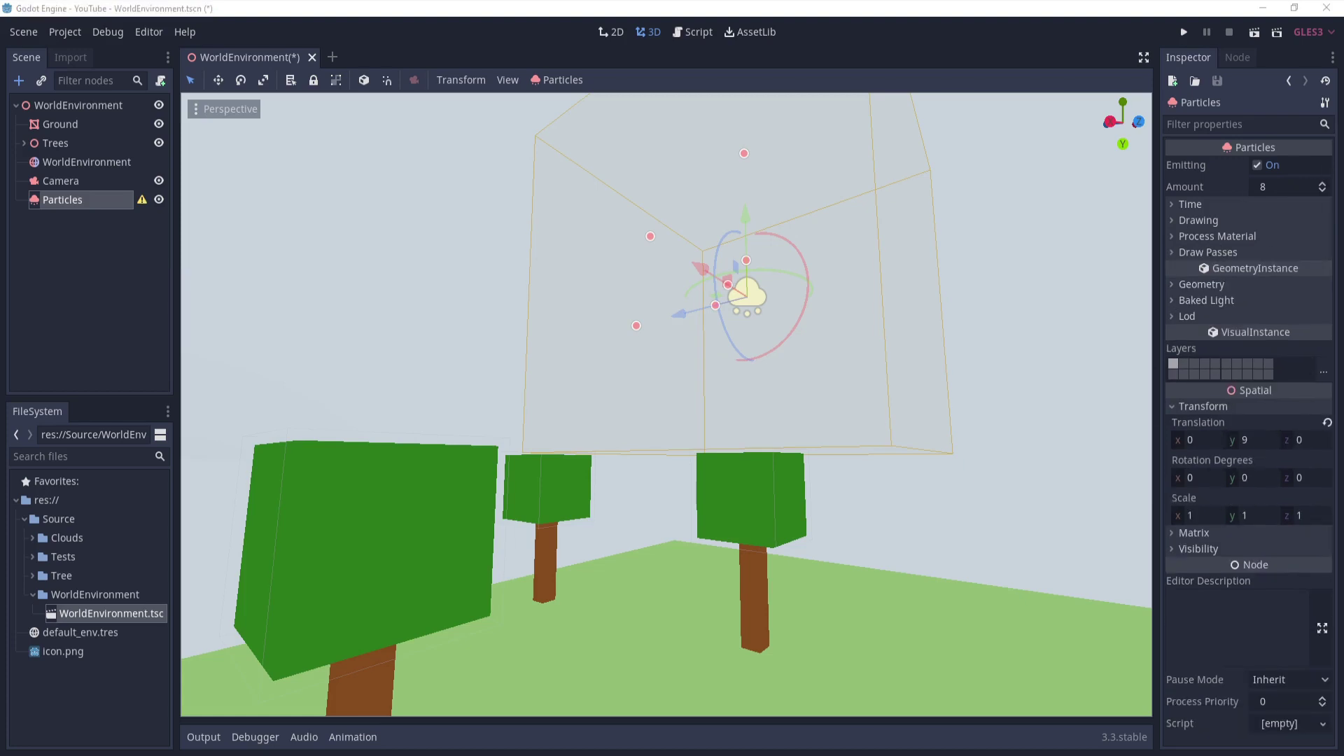
pyautogui.click(1198, 253)
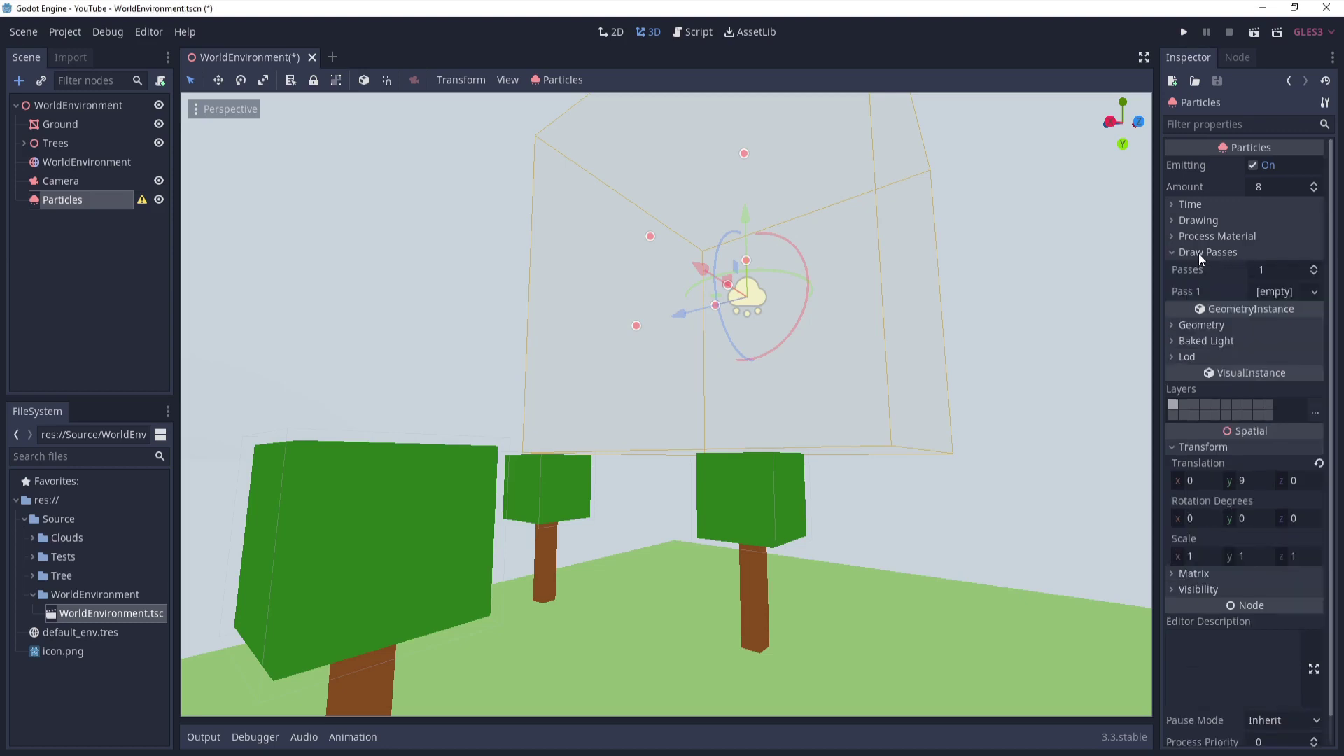
pyautogui.click(1274, 294)
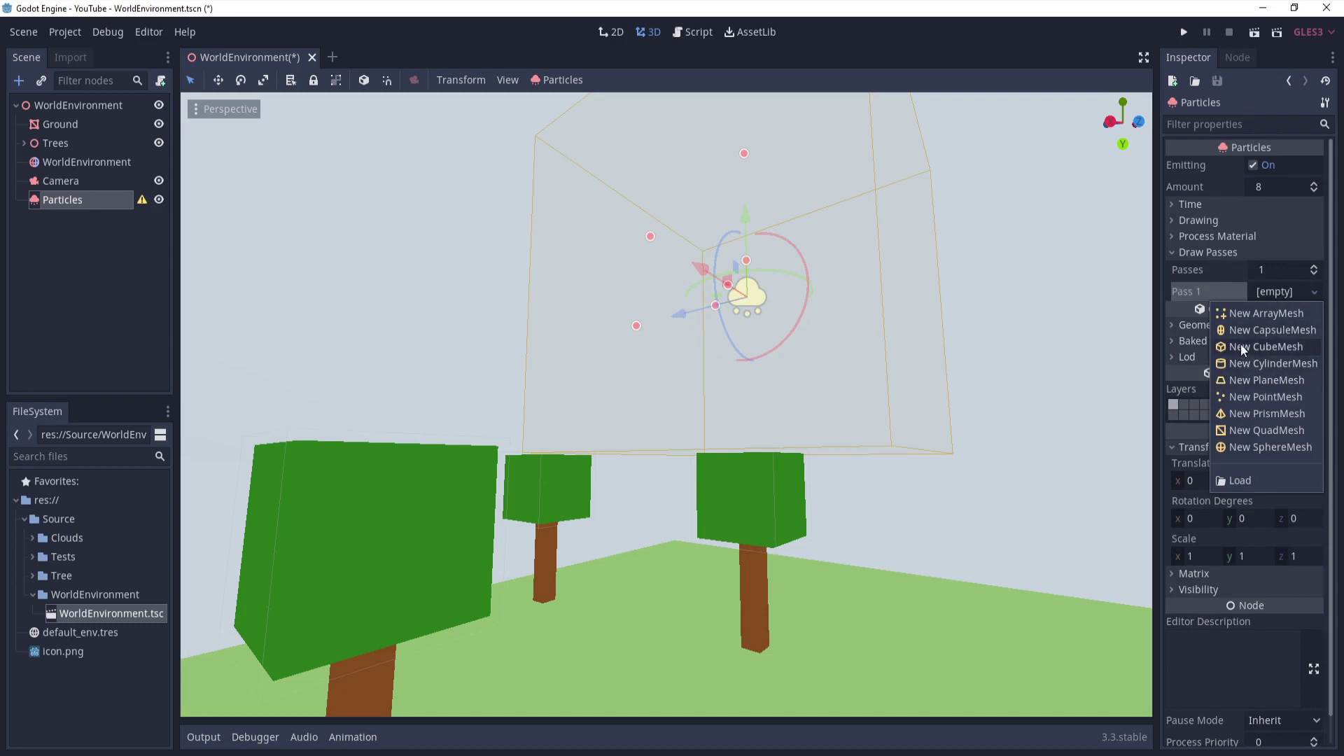
pyautogui.click(1261, 448)
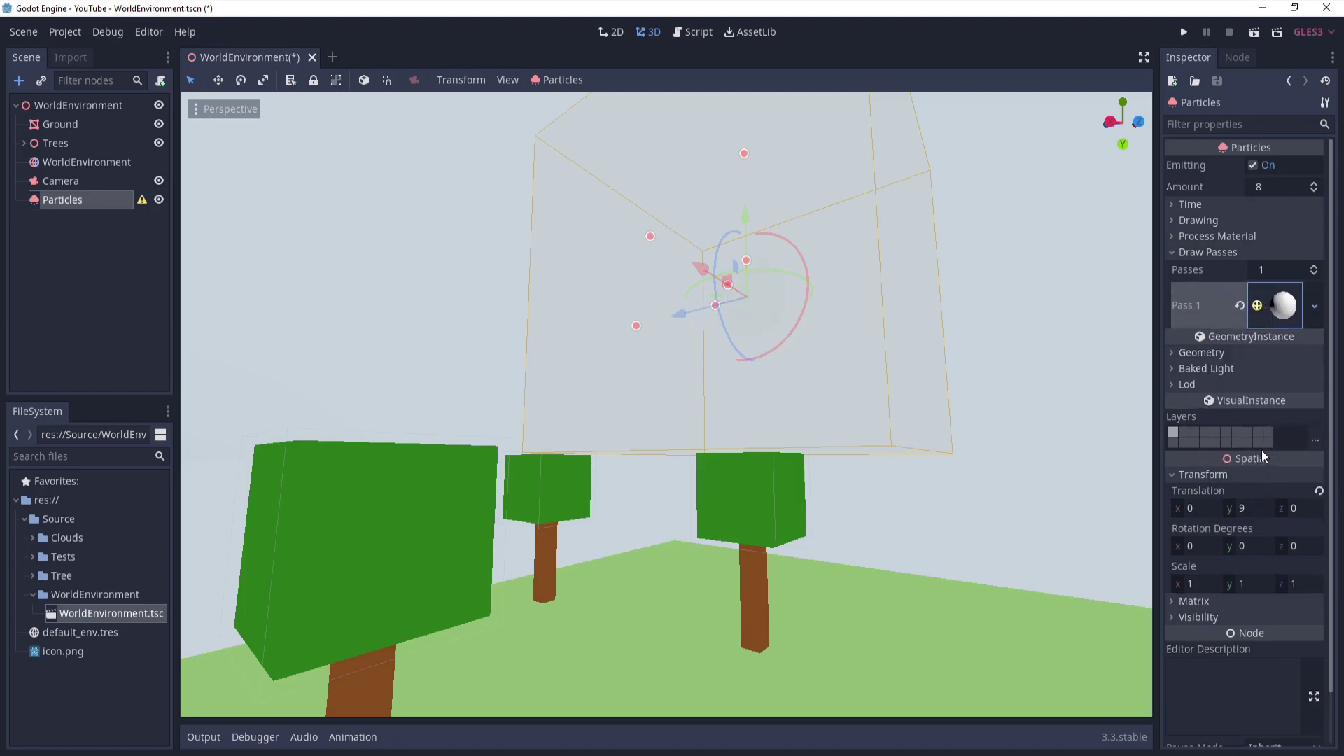
# Step: Set the Particles node's amount to 48
pyautogui.click(1256, 190)
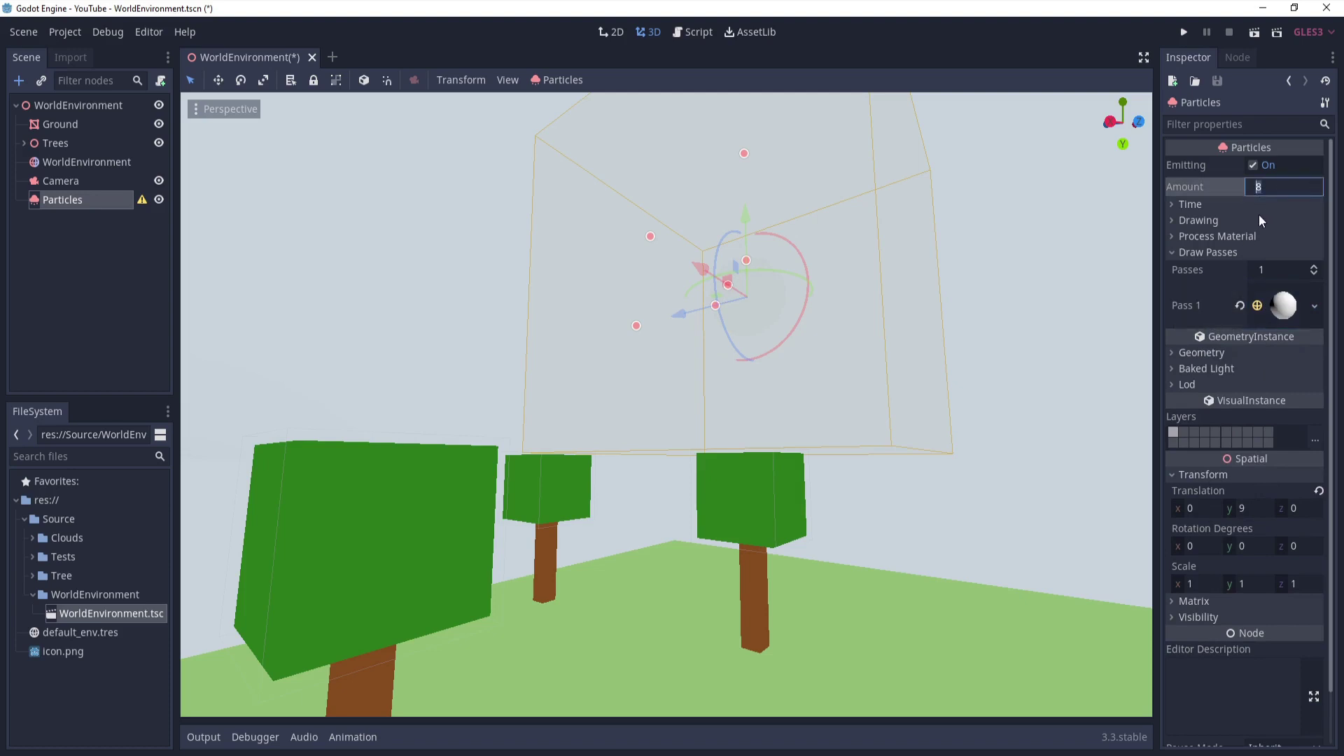
pyautogui.press('Return')
pyautogui.press('w')
pyautogui.moveTo(701, 268)
pyautogui.mouseDown(button='right')
pyautogui.moveTo(707, 243)
pyautogui.moveTo(736, 247)
pyautogui.moveTo(721, 246)
pyautogui.moveTo(707, 357)
pyautogui.moveTo(720, 276)
pyautogui.moveTo(687, 275)
pyautogui.mouseUp(button='right')
pyautogui.press('w')
pyautogui.press('w')
pyautogui.press('s')
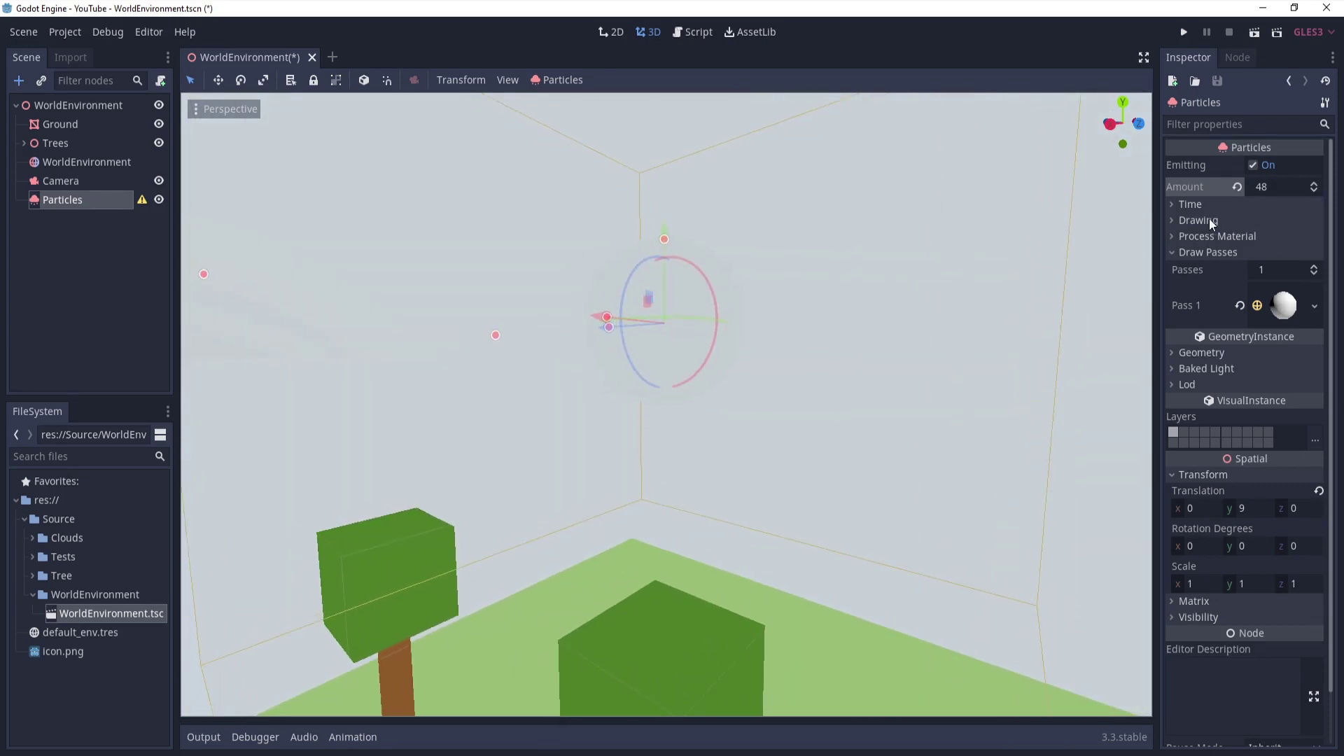
# Step: Assign a new ParticlesMaterial as the Particles node's process material and view the emission from several angles
pyautogui.click(1214, 239)
pyautogui.click(1282, 255)
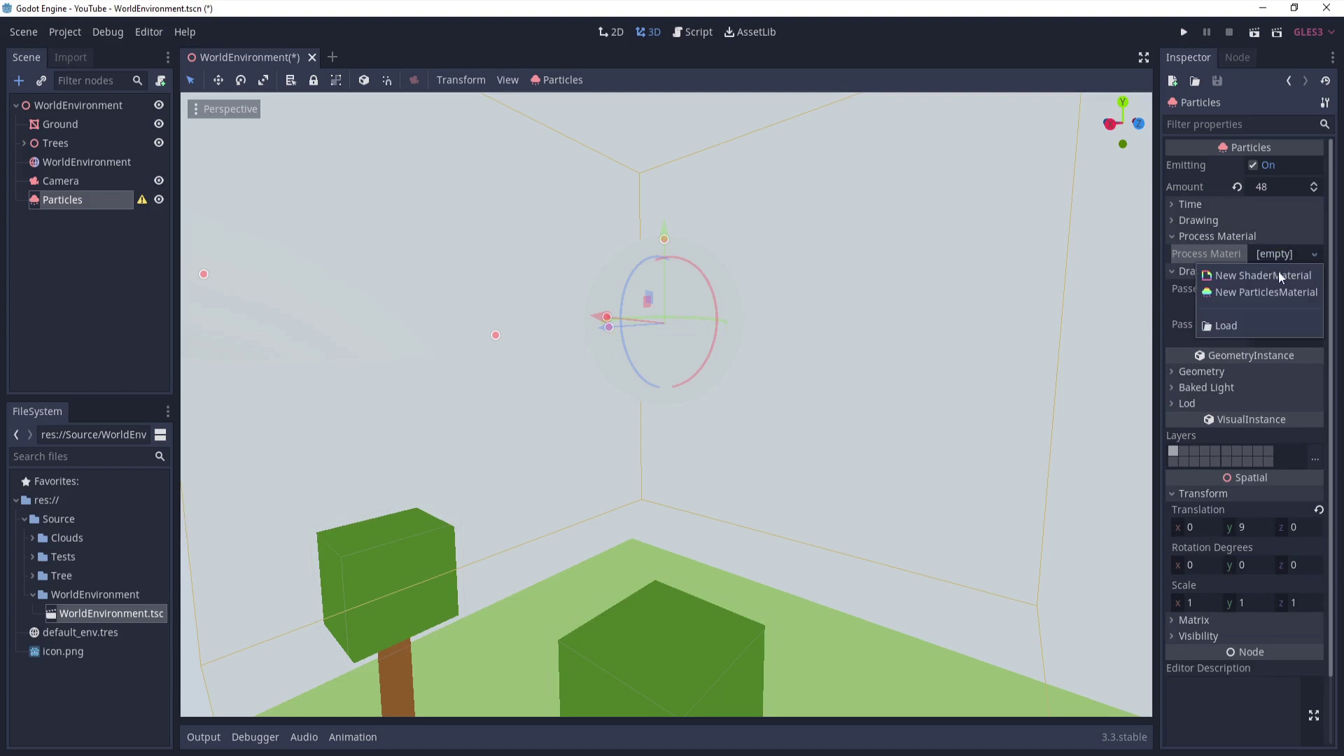
pyautogui.click(1266, 293)
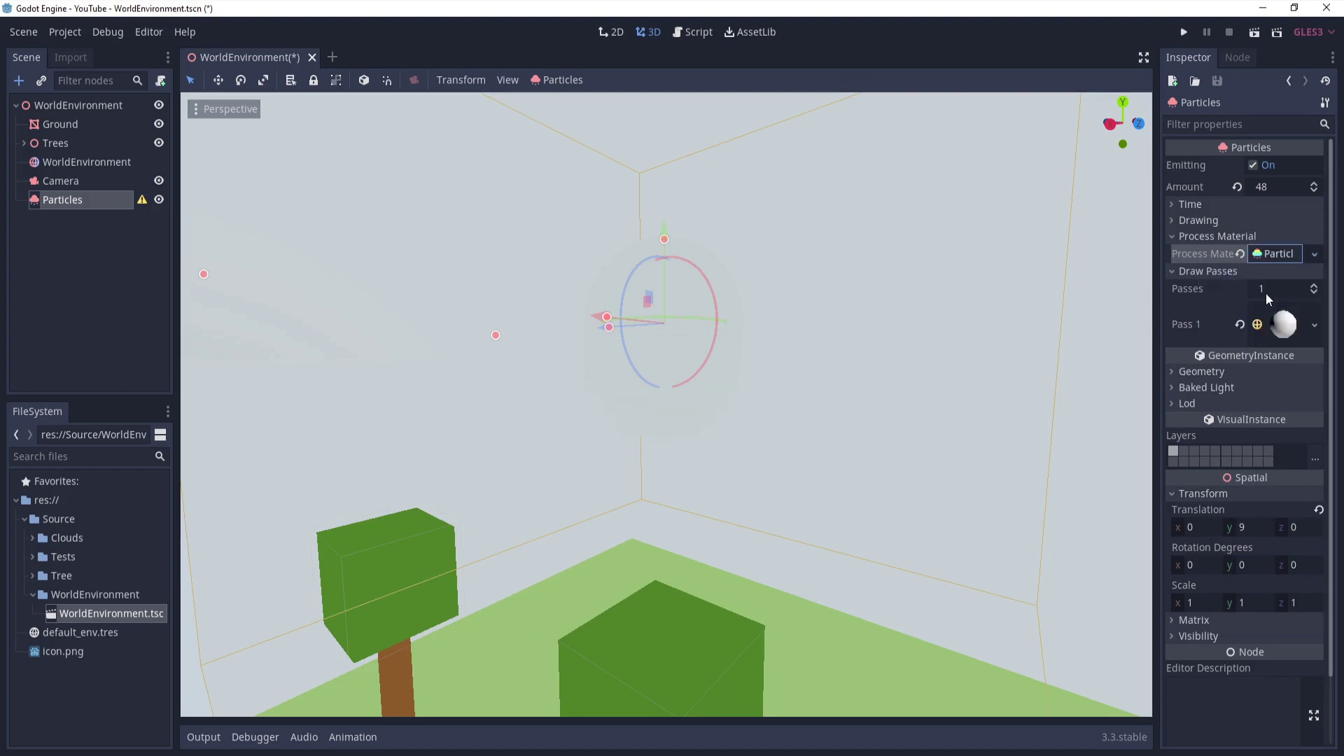
pyautogui.moveTo(666, 405); pyautogui.dragTo(502, 449, button='right')
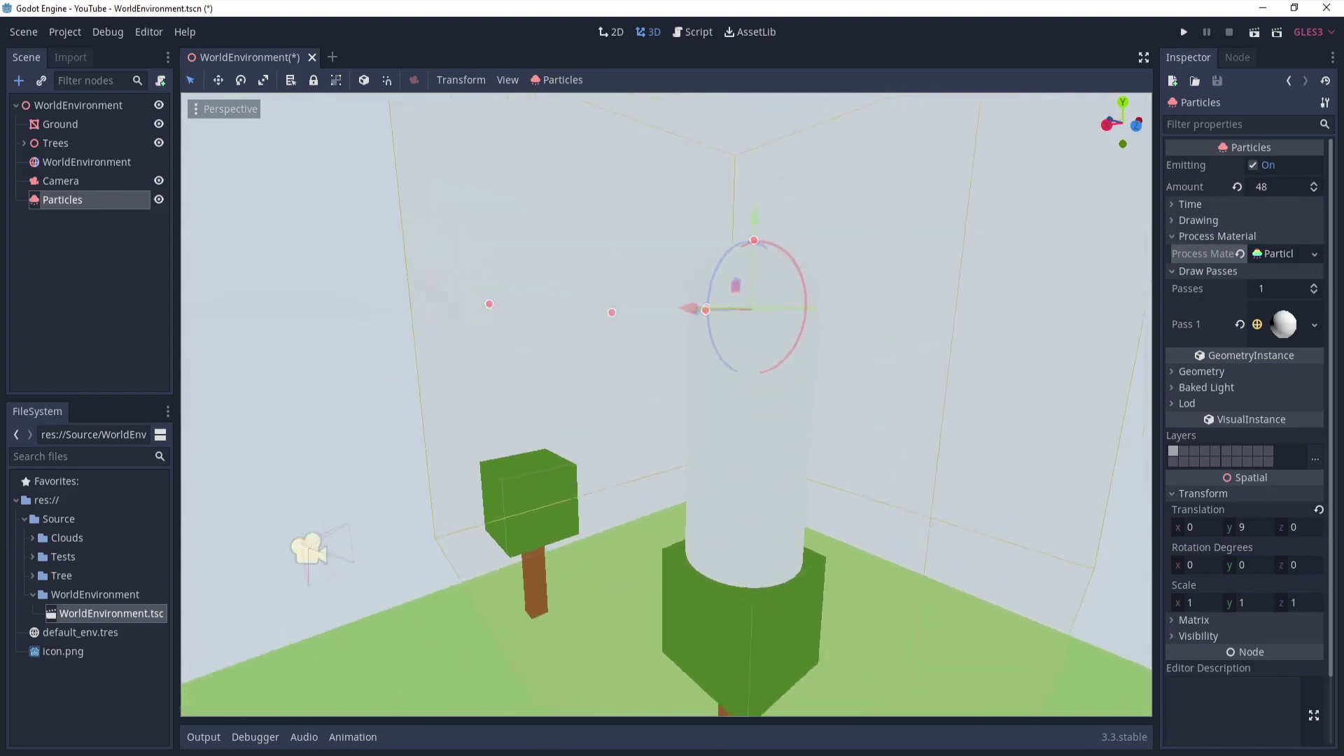
pyautogui.moveTo(700, 421); pyautogui.dragTo(946, 326, button='right')
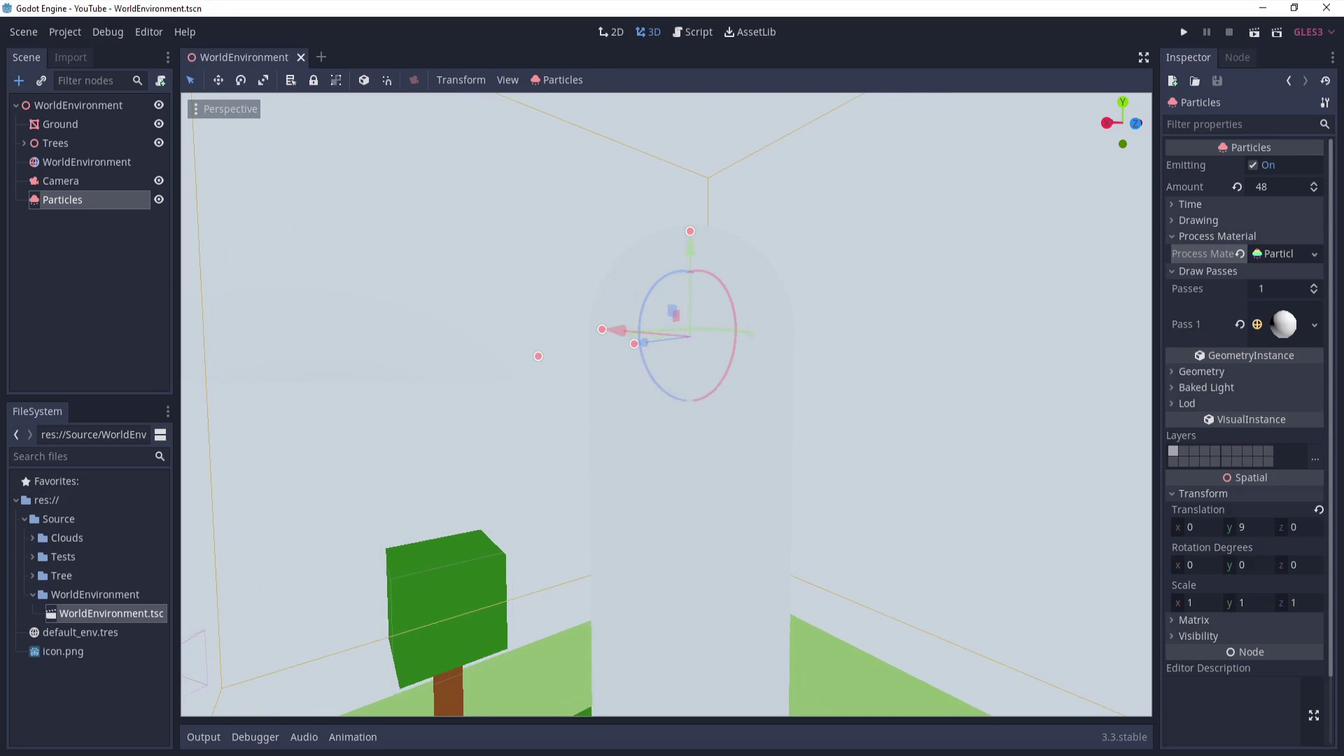
# Step: Give the draw pass 1 sphere mesh a new SpatialMaterial
pyautogui.click(1271, 330)
pyautogui.scroll(-3, 1218, 454)
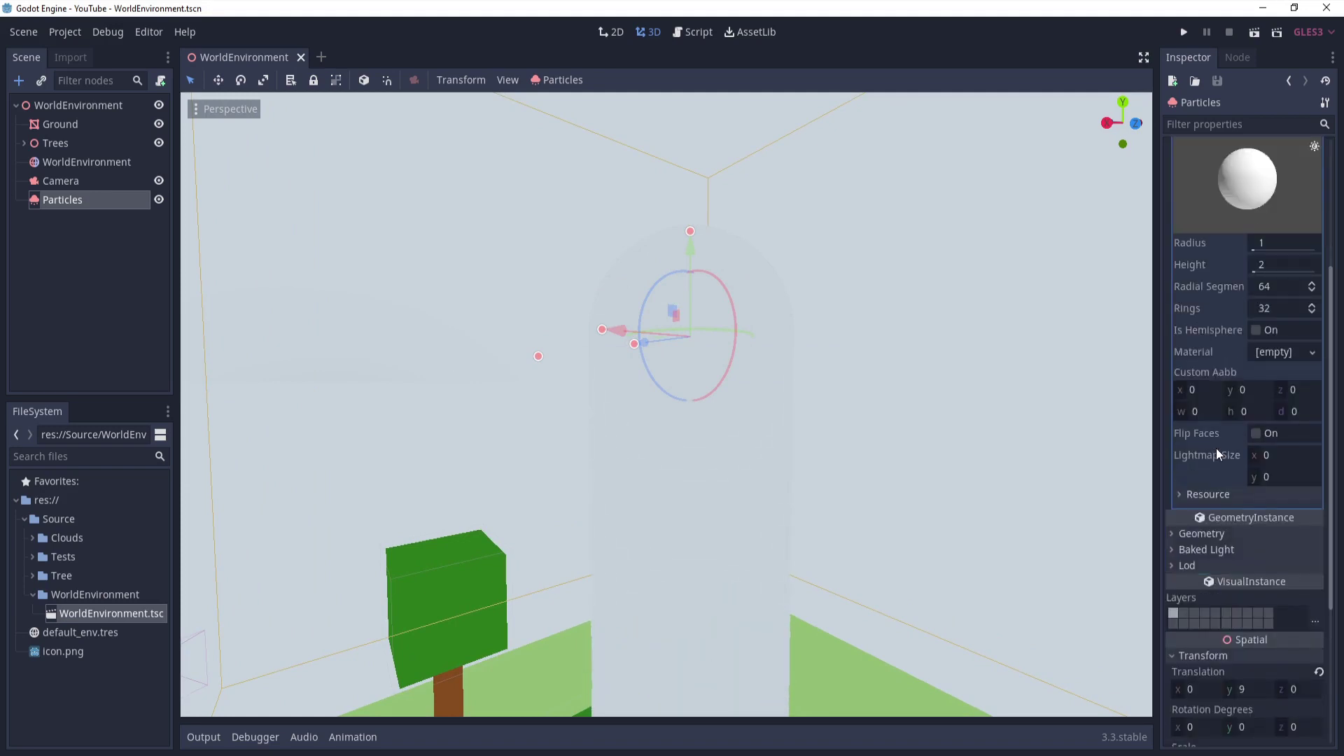
pyautogui.scroll(3, 1195, 504)
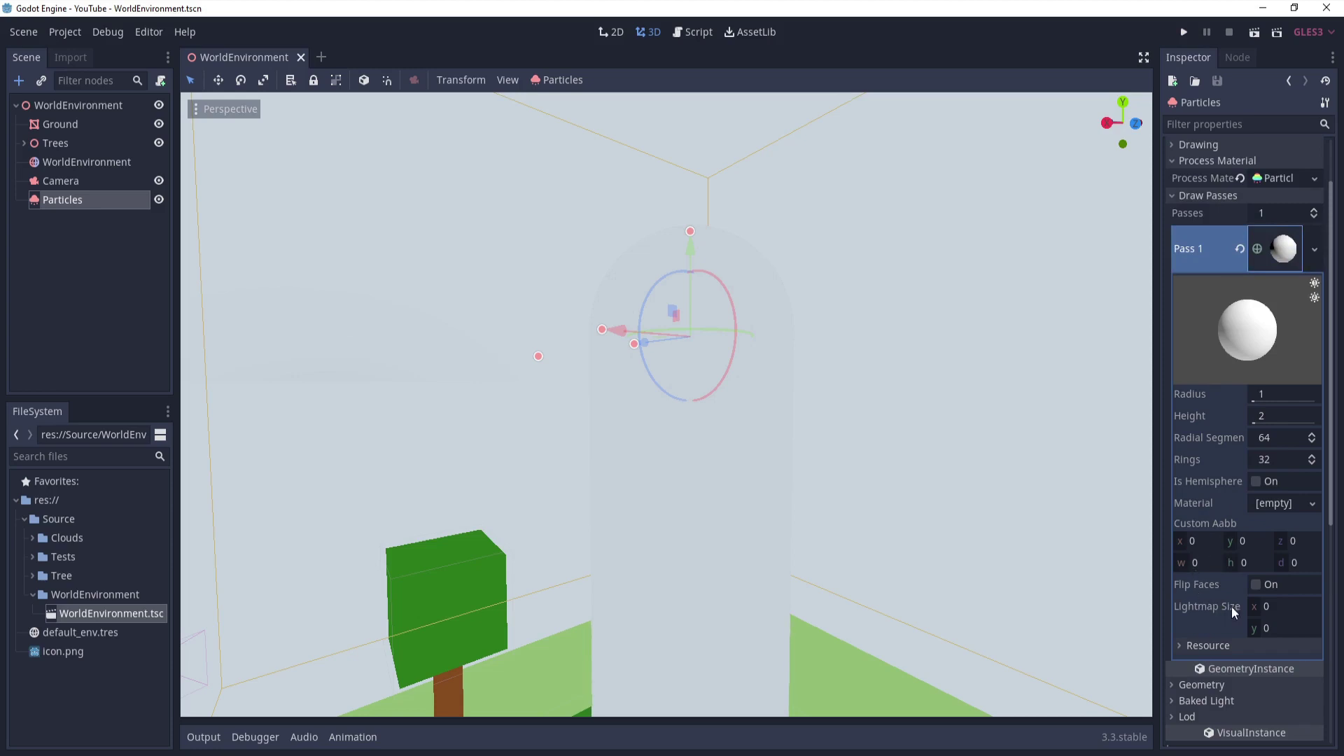
pyautogui.click(1271, 502)
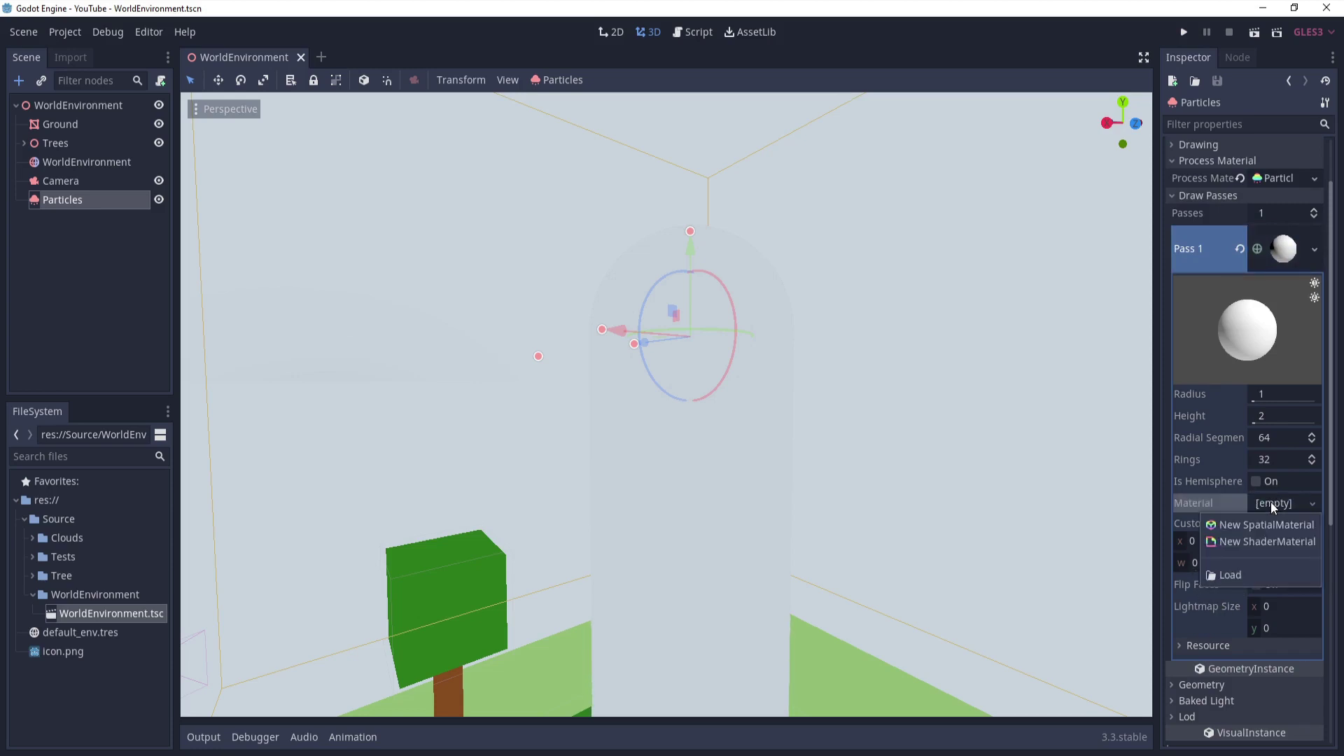
pyautogui.click(1290, 255)
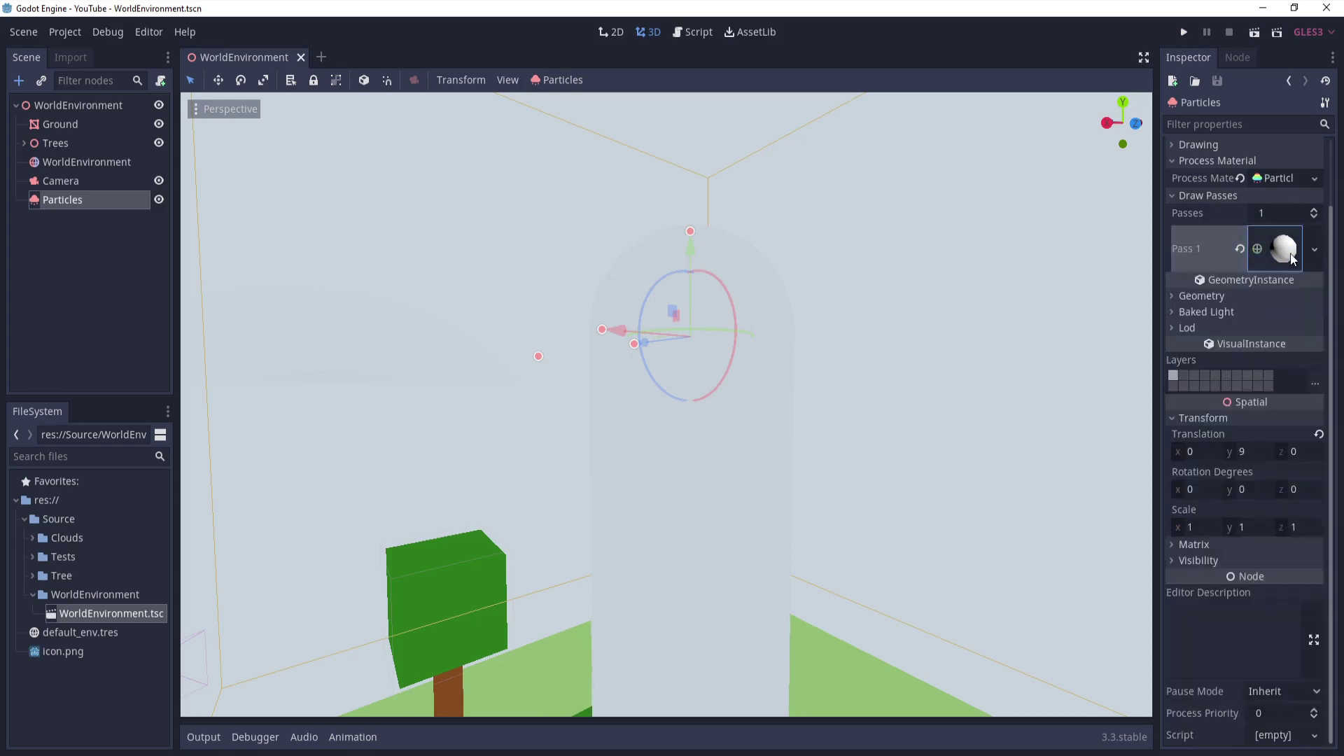
pyautogui.click(1291, 255)
pyautogui.scroll(-3, 1261, 373)
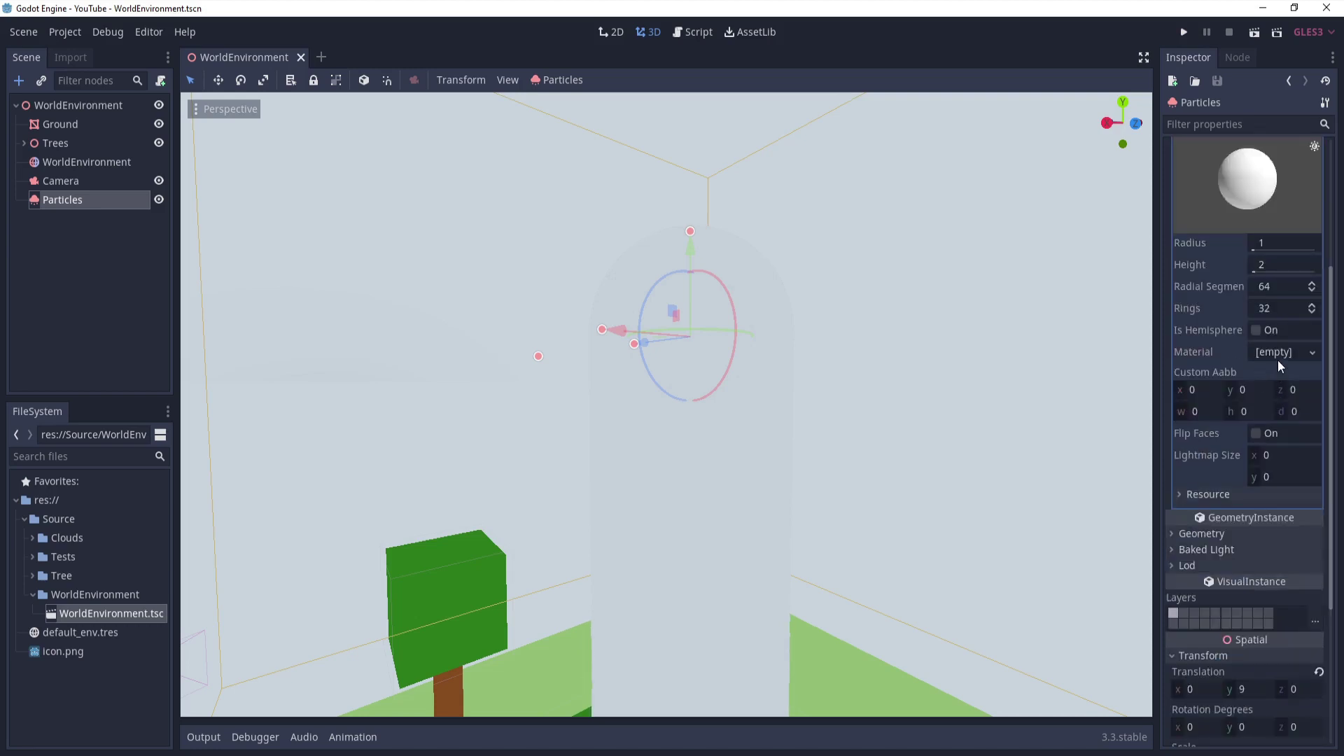
pyautogui.click(1278, 358)
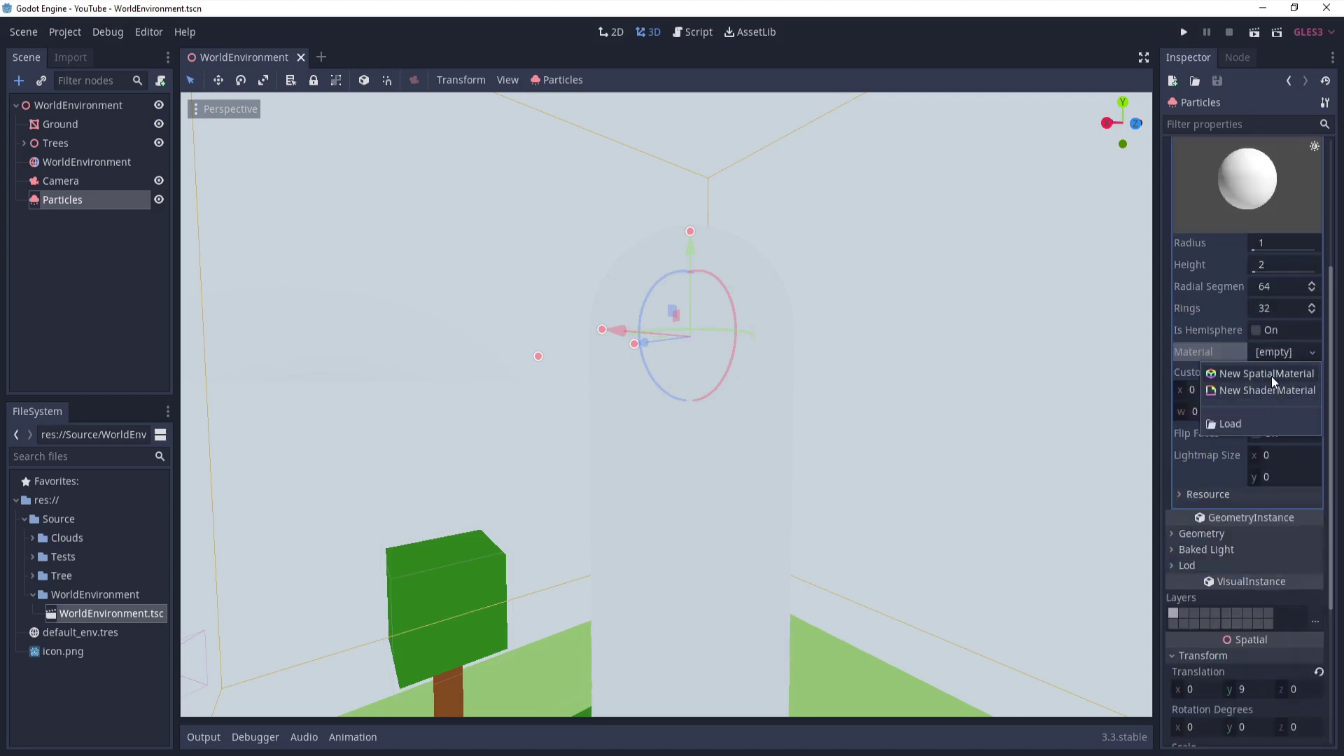
pyautogui.click(1271, 376)
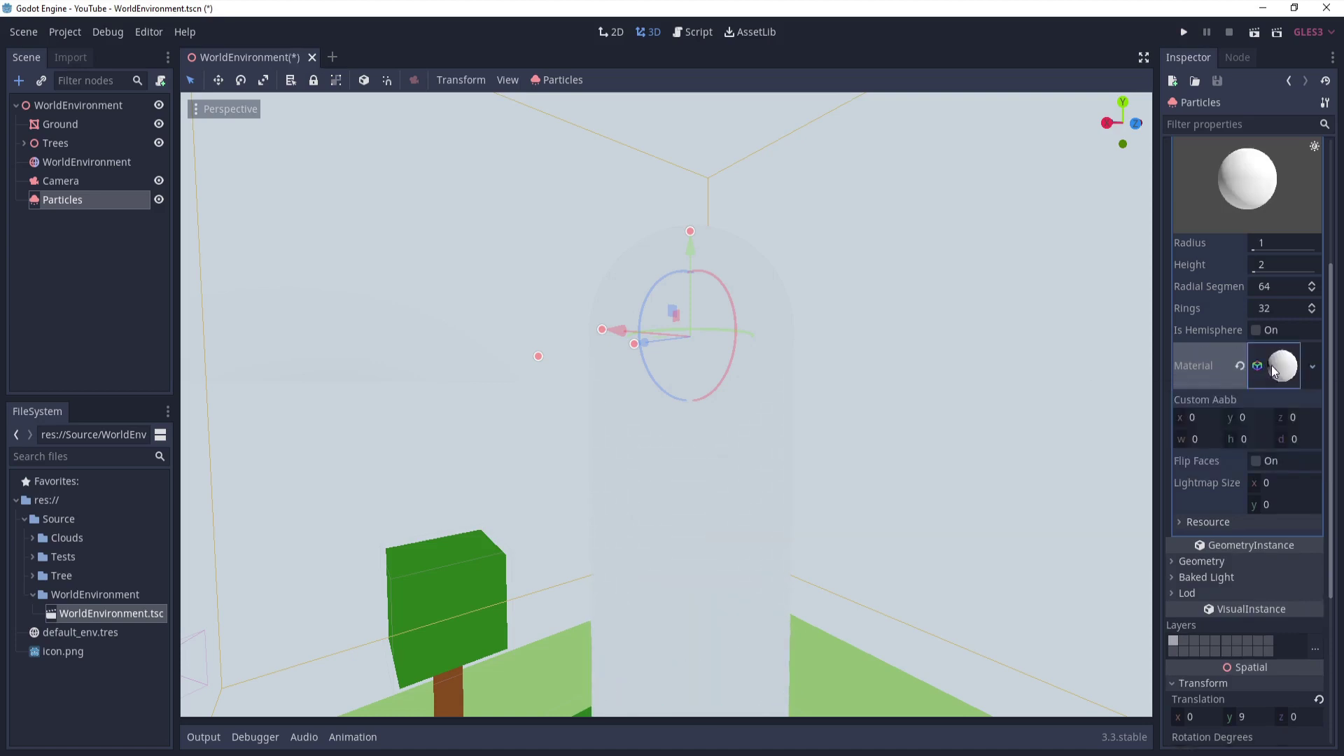
# Step: Set the sphere material's albedo color to the pale blue-grey ddedef
pyautogui.click(1256, 384)
pyautogui.click(1194, 321)
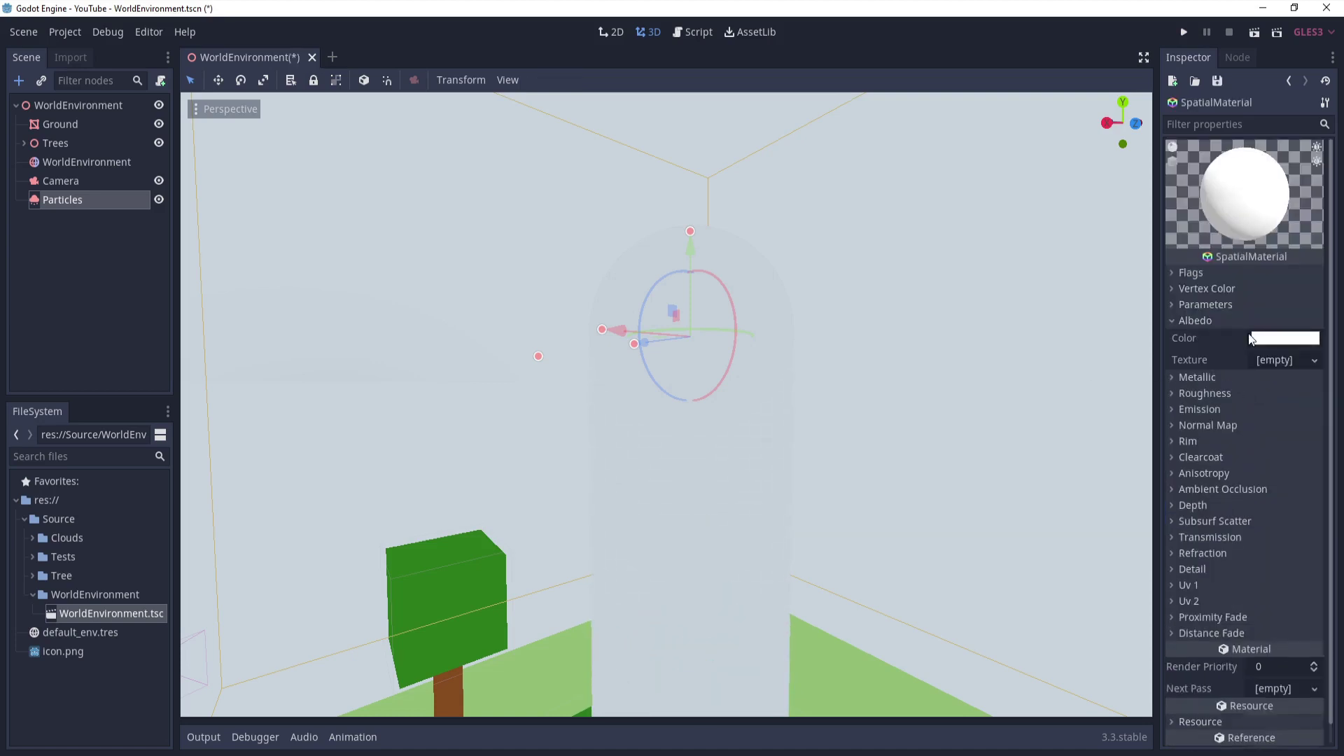
pyautogui.click(1285, 338)
pyautogui.moveTo(1084, 69); pyautogui.dragTo(1064, 15)
pyautogui.click(1238, 120)
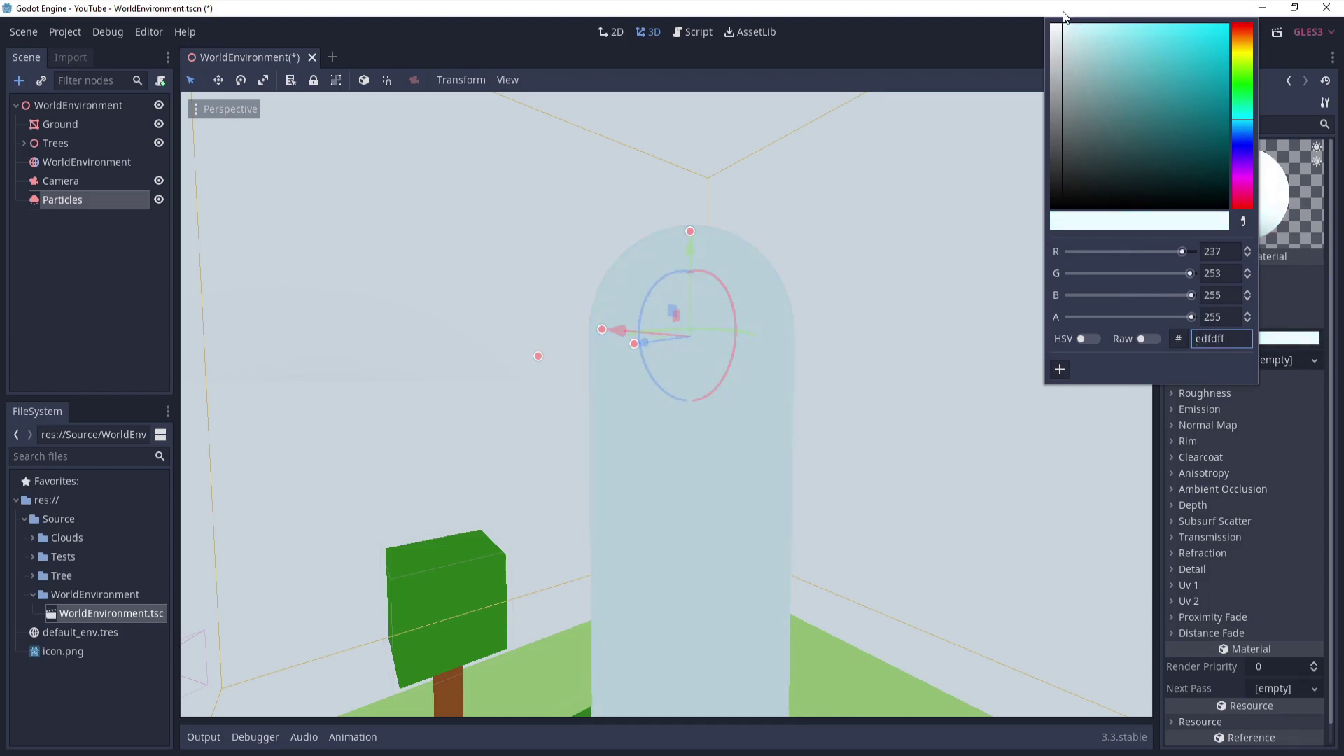
pyautogui.moveTo(1064, 35); pyautogui.dragTo(1065, 36)
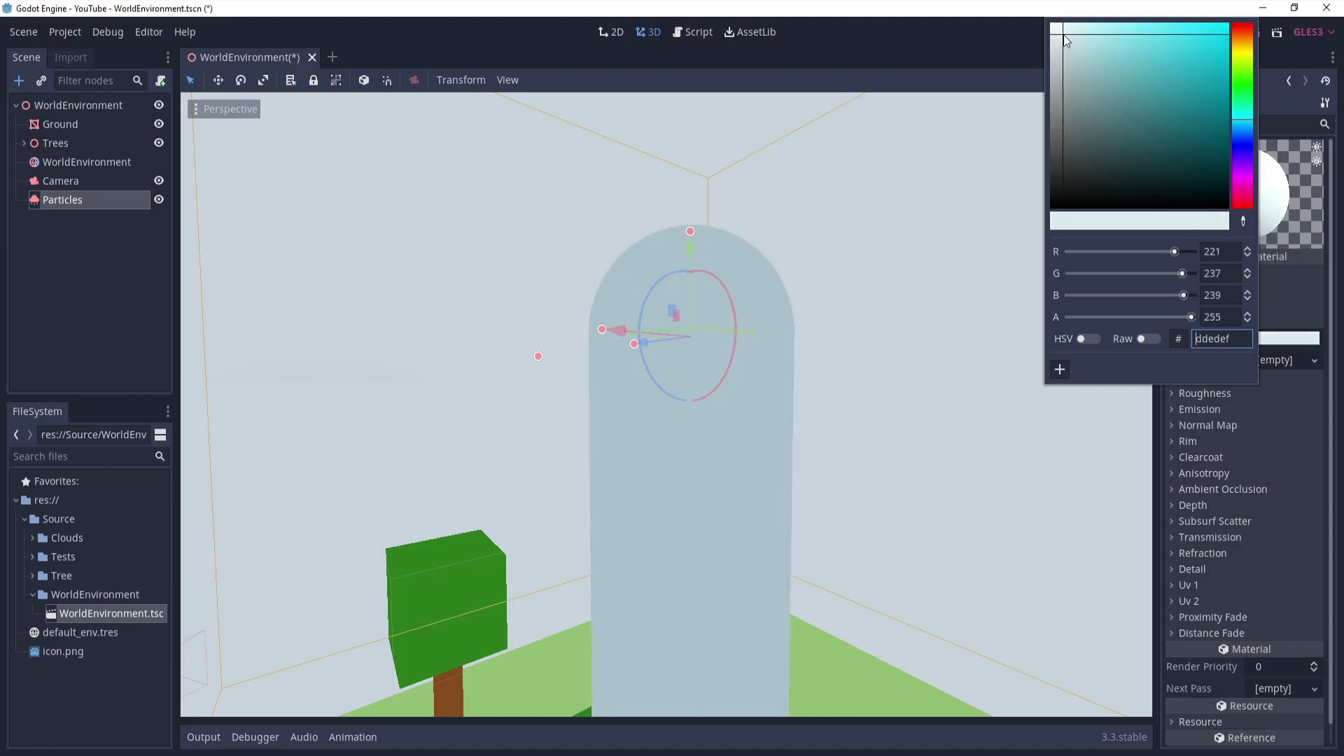
pyautogui.click(922, 60)
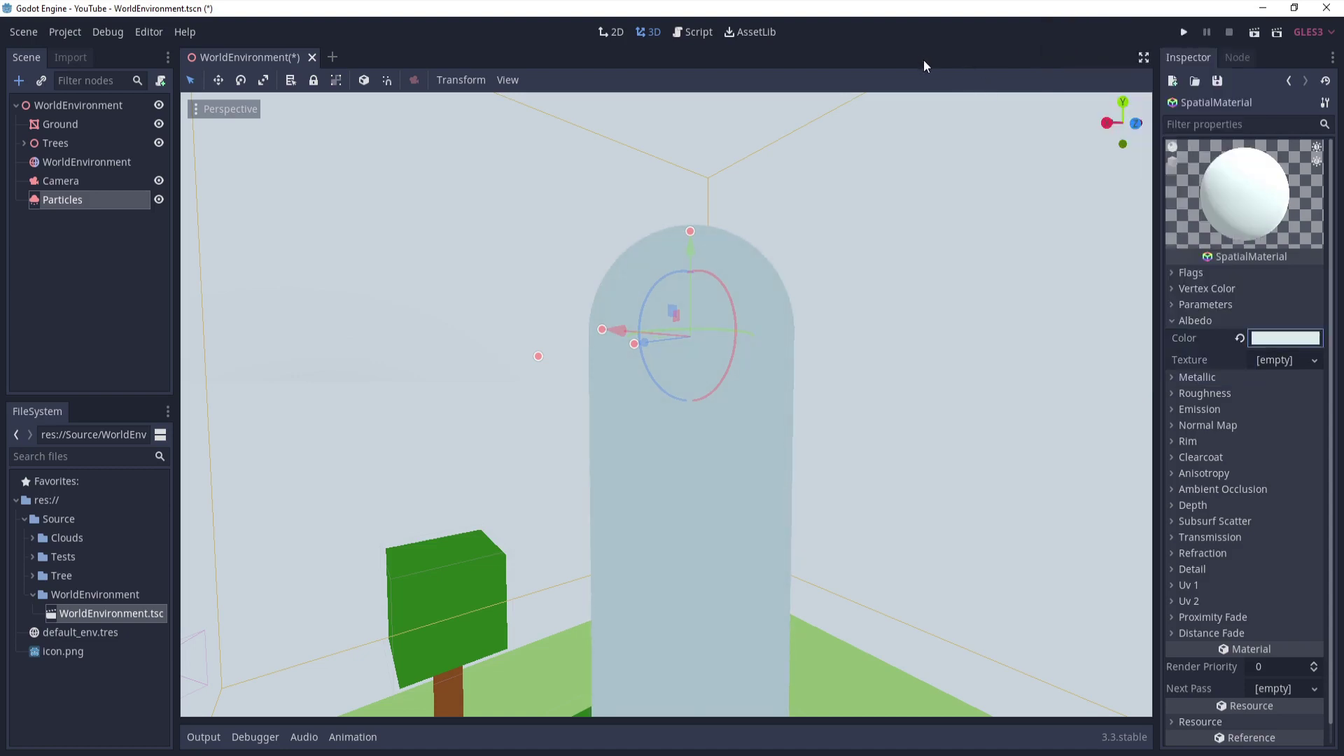
pyautogui.click(1196, 321)
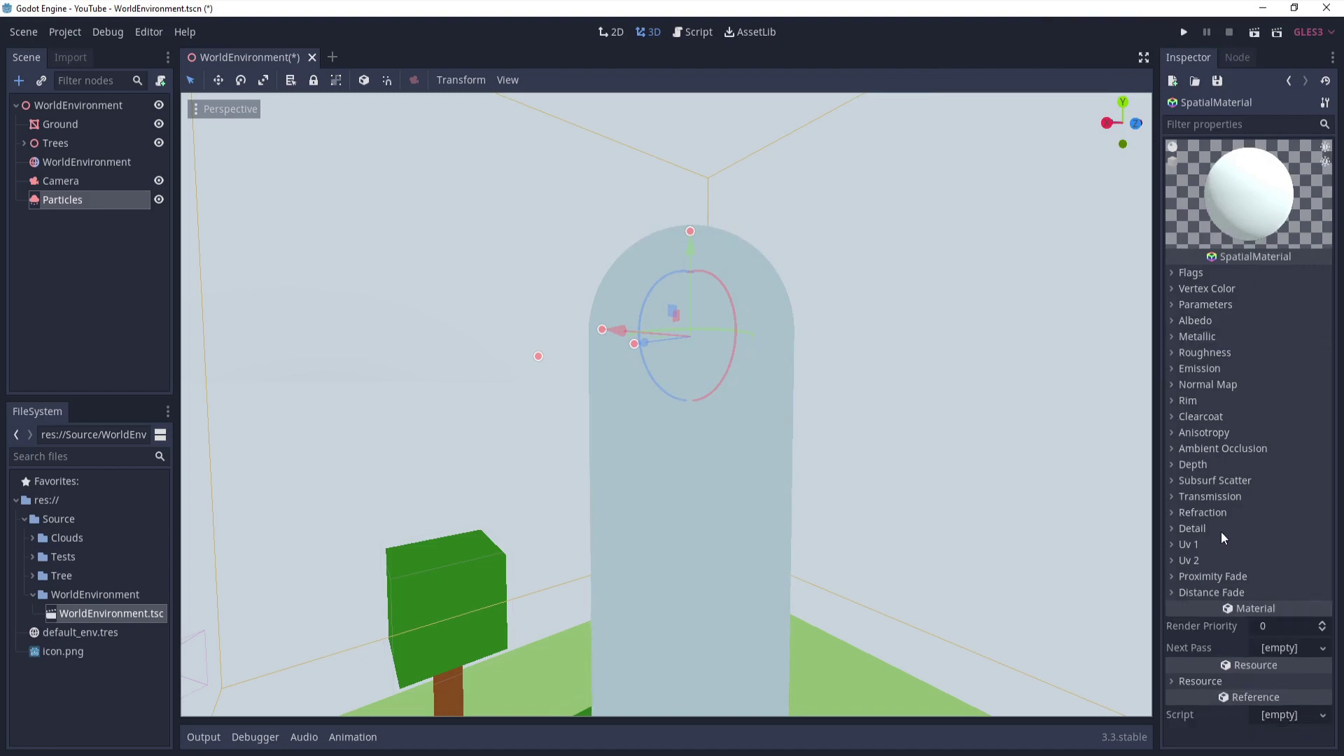
# Step: Return from the sphere's material to the Particles node's properties and open its process material settings
pyautogui.click(1286, 80)
pyautogui.click(1278, 245)
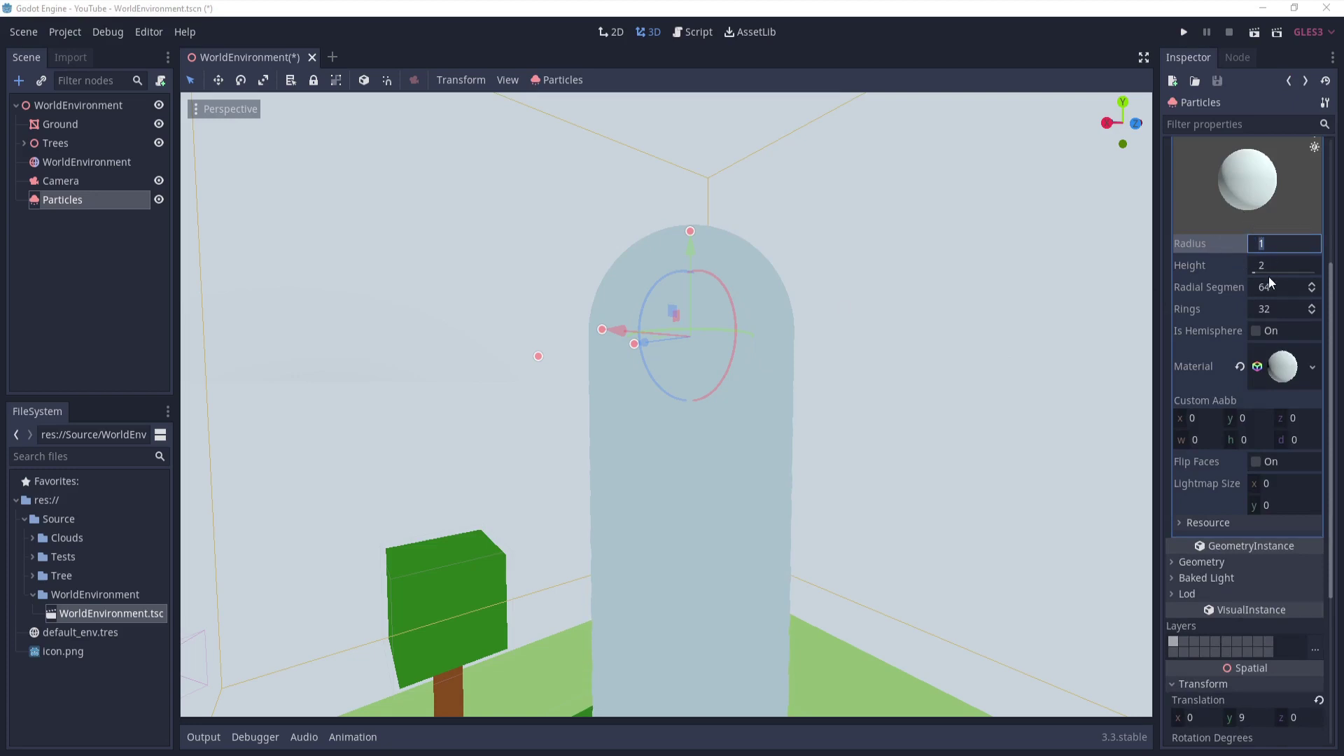
pyautogui.scroll(5, 1263, 224)
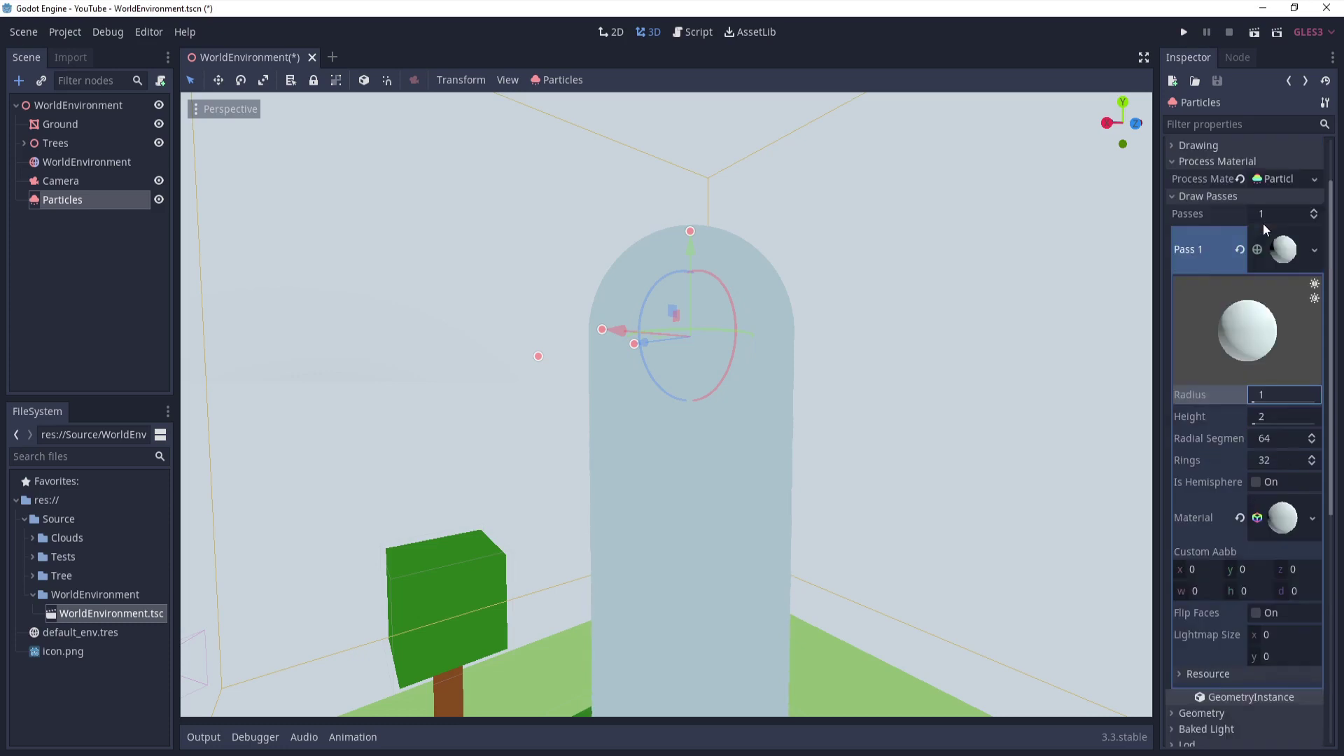
pyautogui.click(1289, 342)
pyautogui.click(1273, 256)
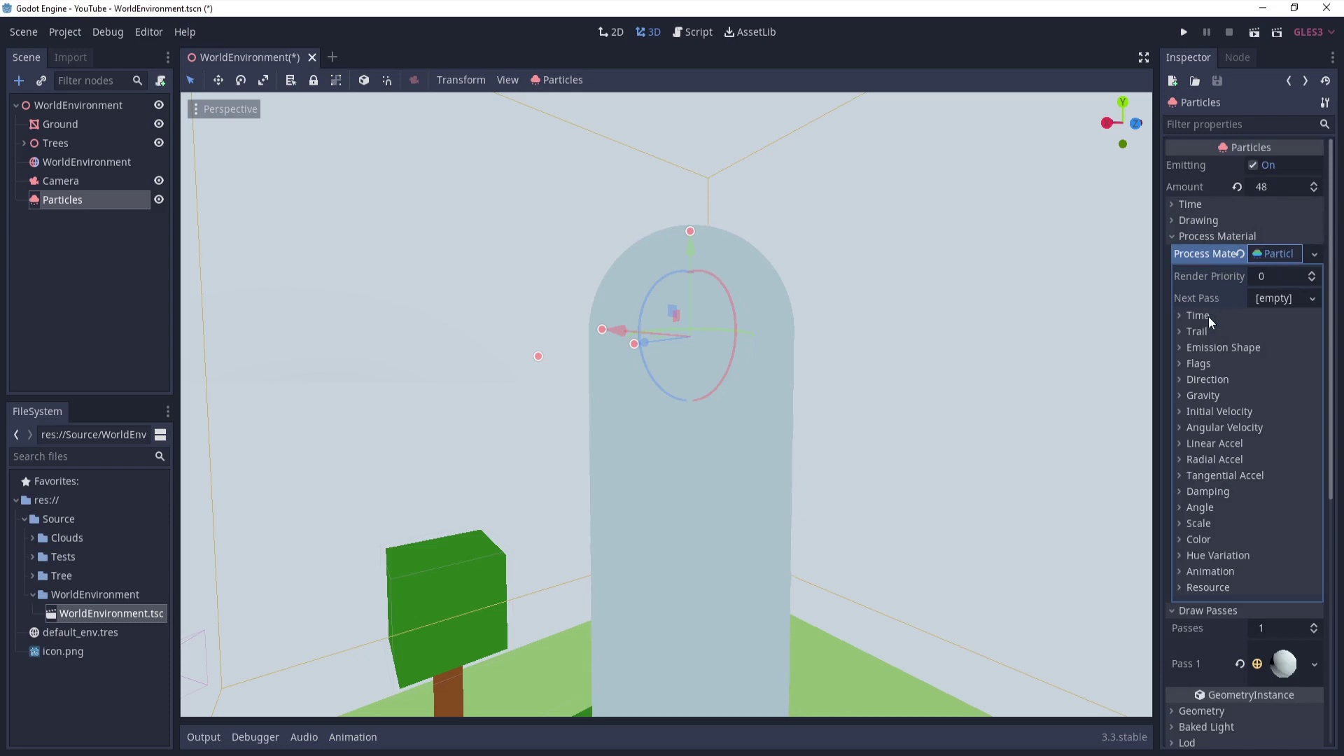
# Step: Reduce the process material's particle scale, trying 0.25 and 0.1 before setting it to 0.05
pyautogui.click(1198, 524)
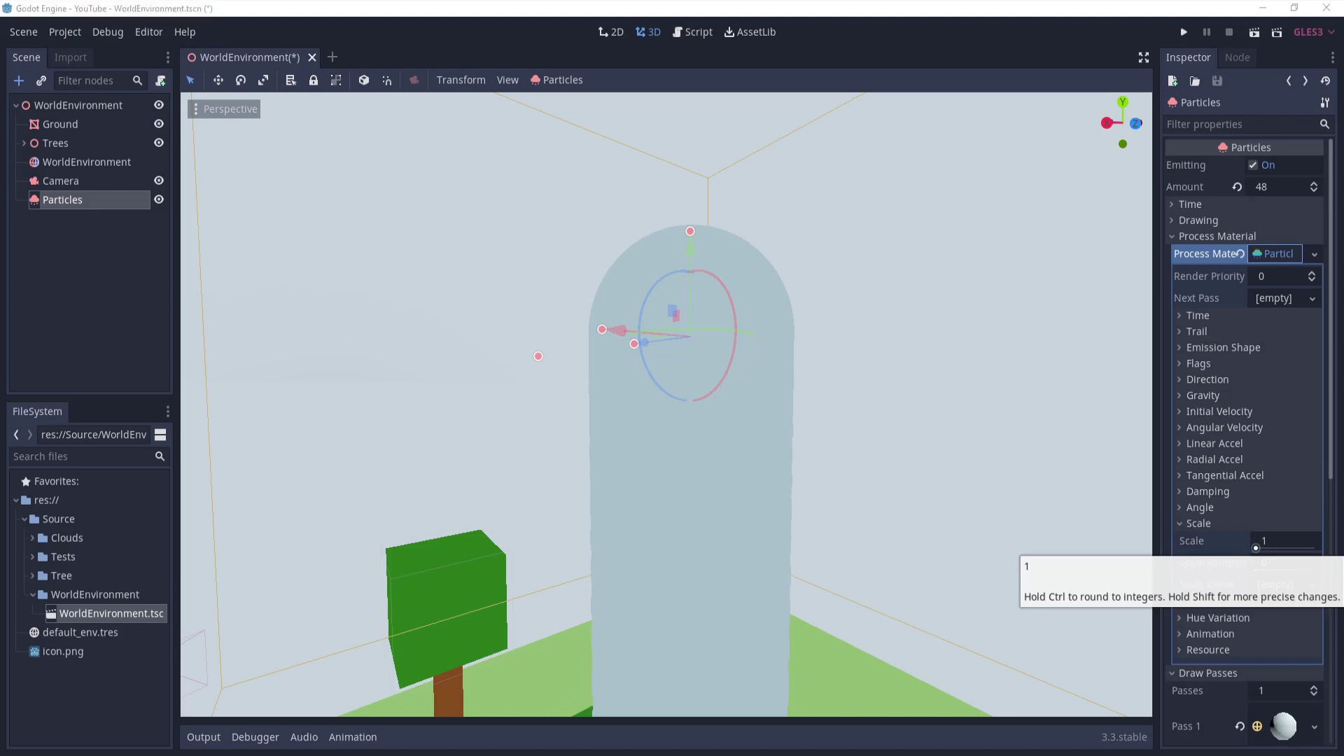
pyautogui.click(1269, 541)
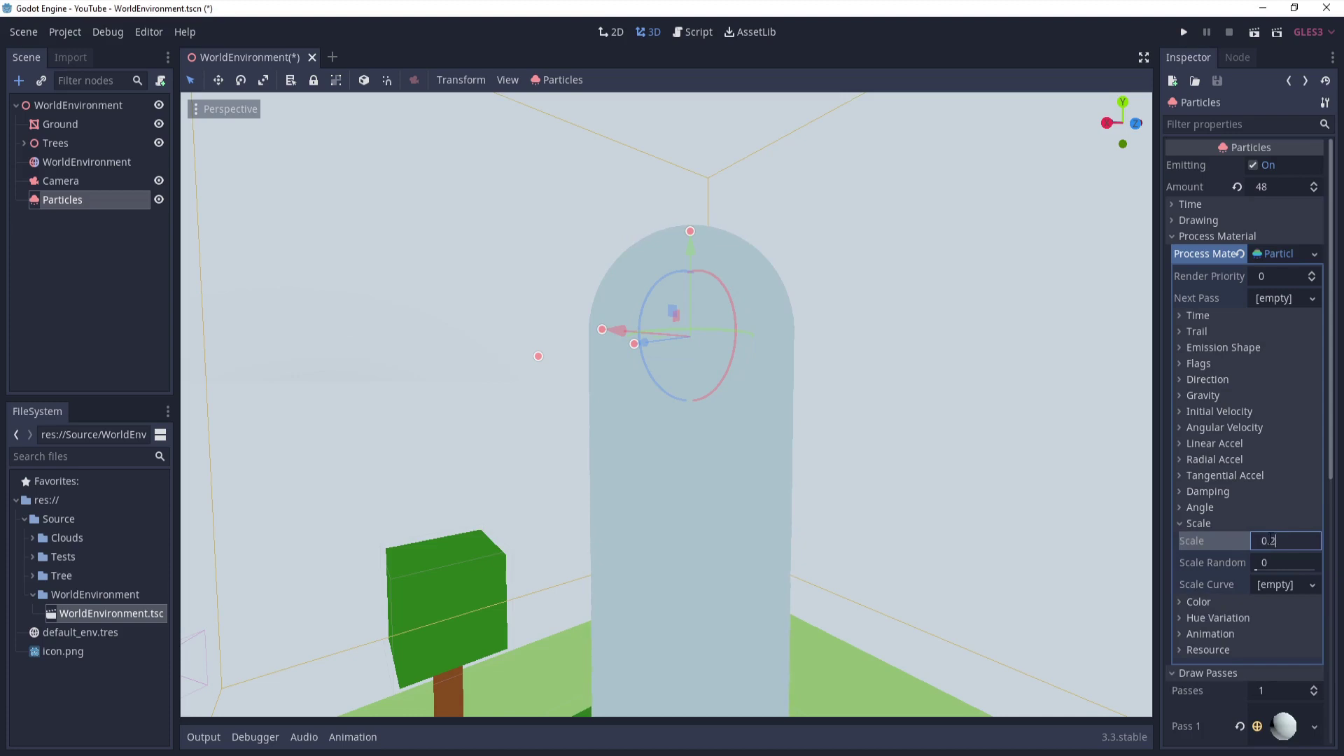
pyautogui.write('0.25')
pyautogui.press('Return')
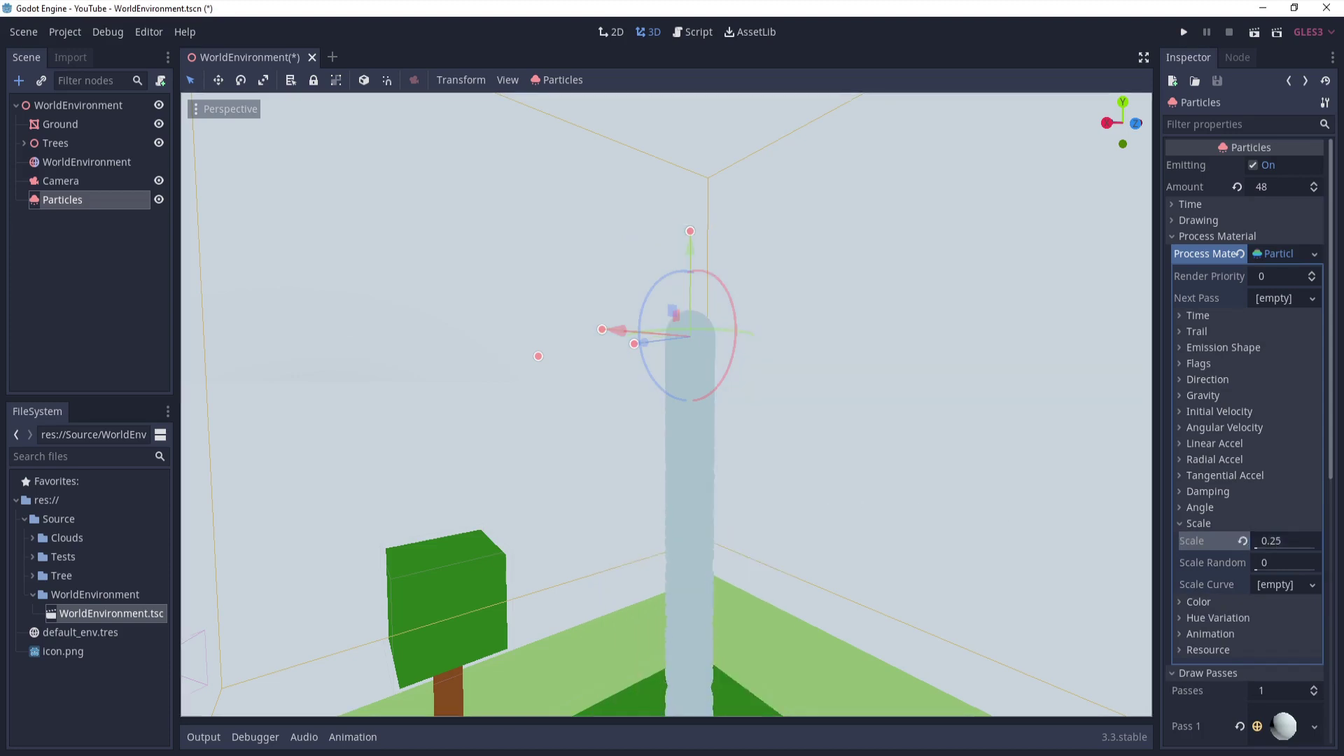
pyautogui.click(1272, 539)
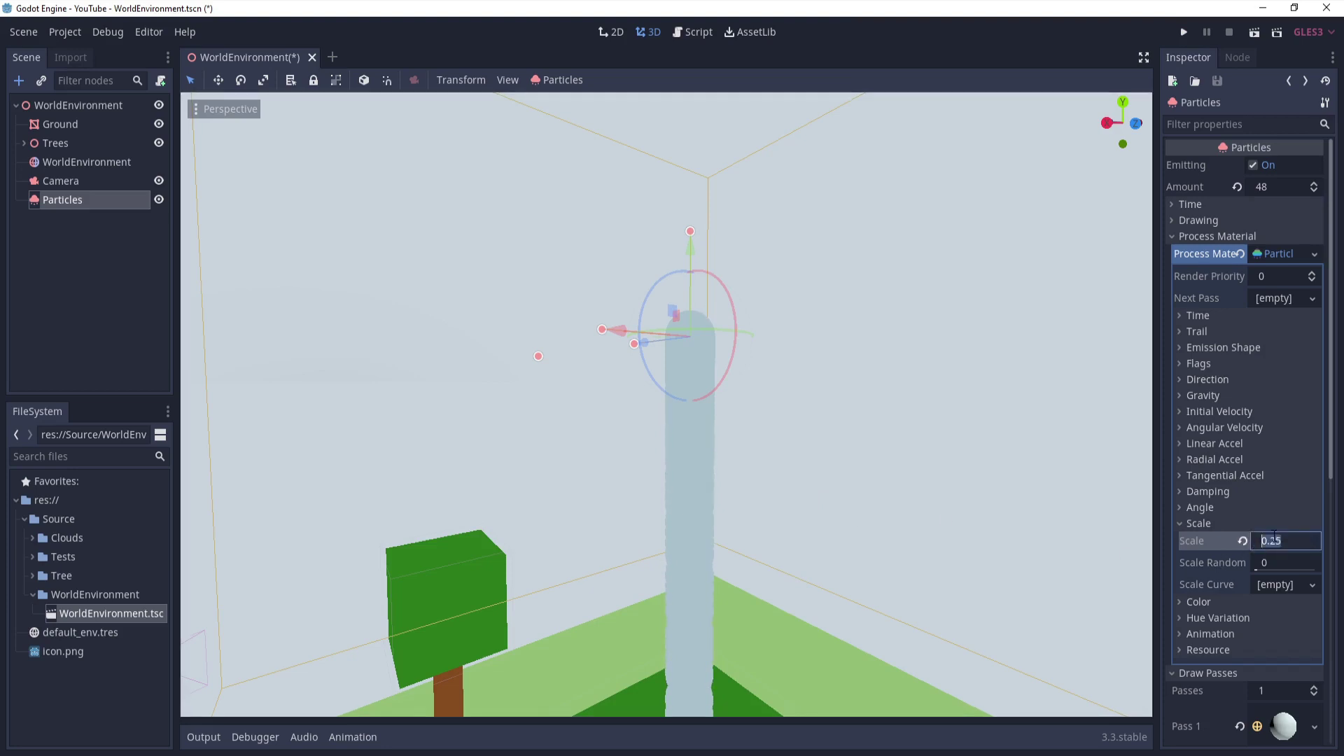
pyautogui.write('0.1')
pyautogui.press('Return')
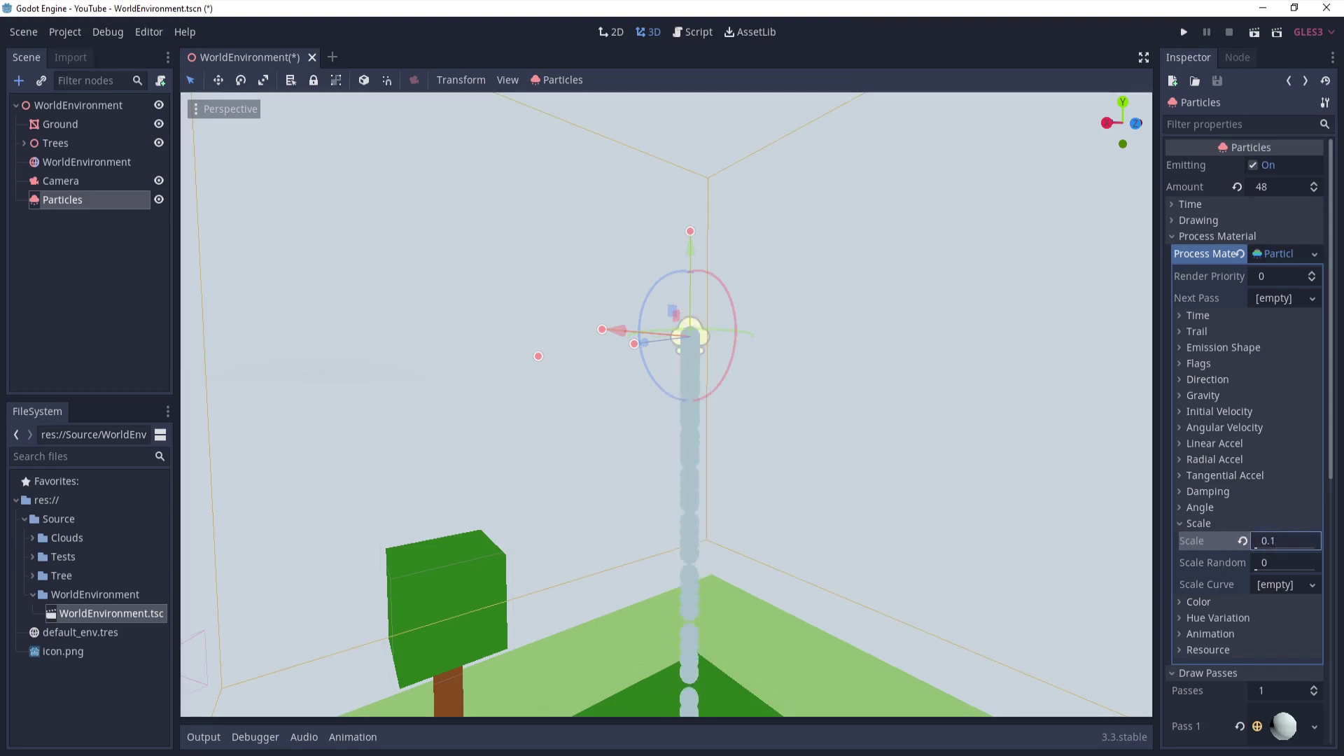
pyautogui.click(1288, 534)
pyautogui.write('0.05')
pyautogui.press('Return')
pyautogui.moveTo(633, 604); pyautogui.dragTo(588, 637, button='right')
pyautogui.moveTo(791, 452); pyautogui.dragTo(805, 452, button='right')
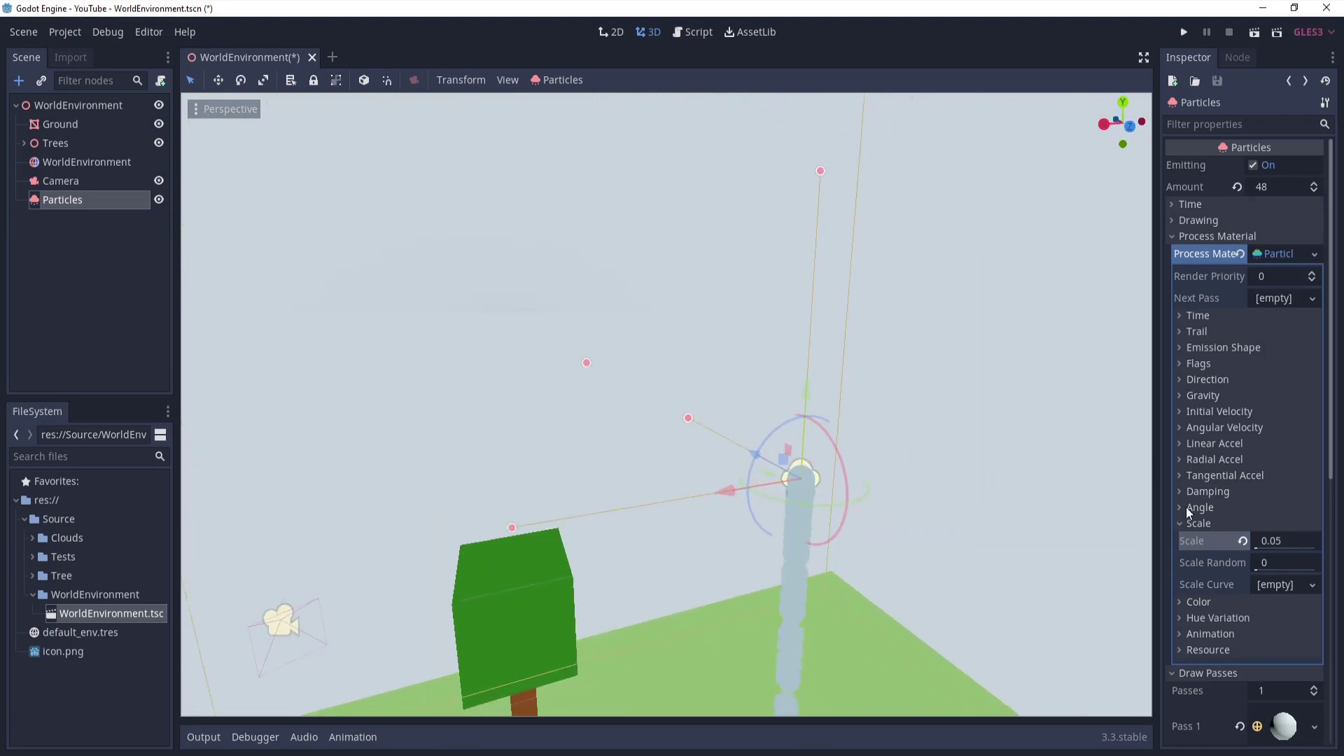
pyautogui.click(1216, 522)
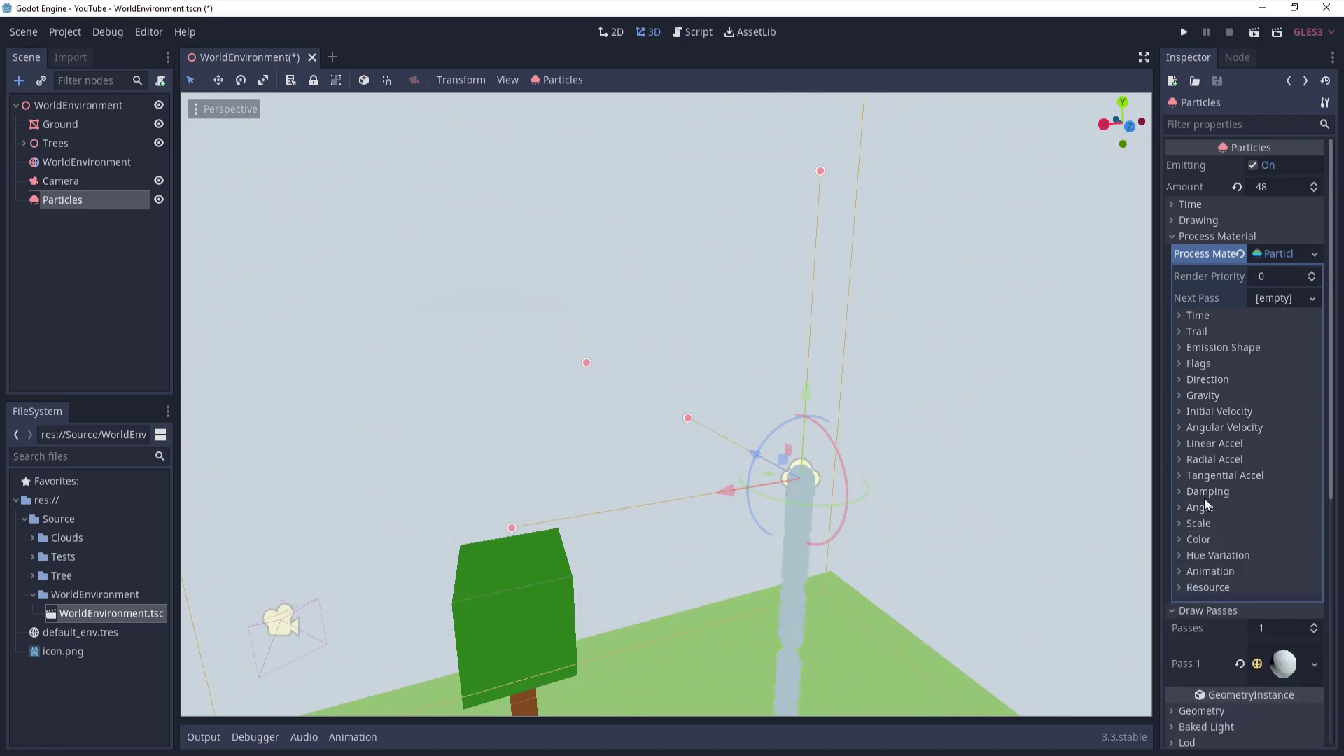
# Step: Set the particle direction to x 0, y 1, z 0 and the spread to 90
pyautogui.click(1210, 381)
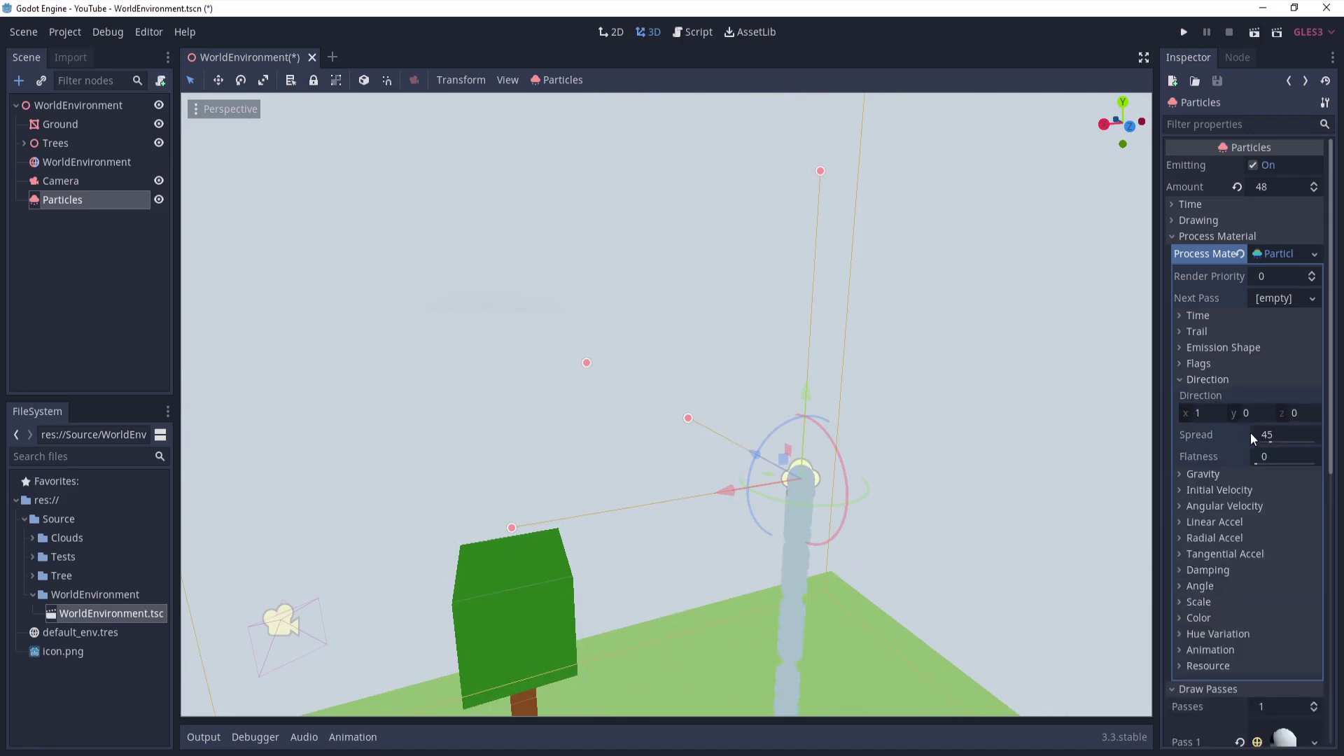
pyautogui.click(1255, 414)
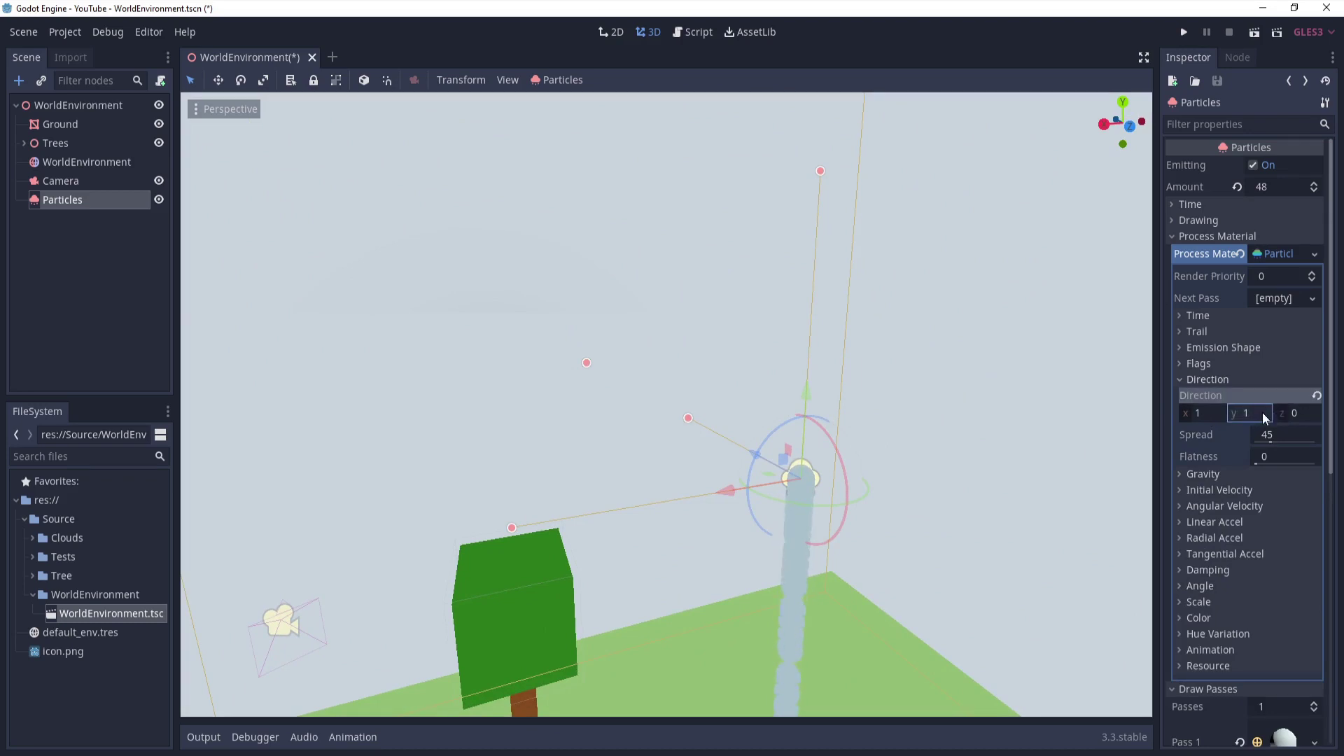
pyautogui.click(1215, 414)
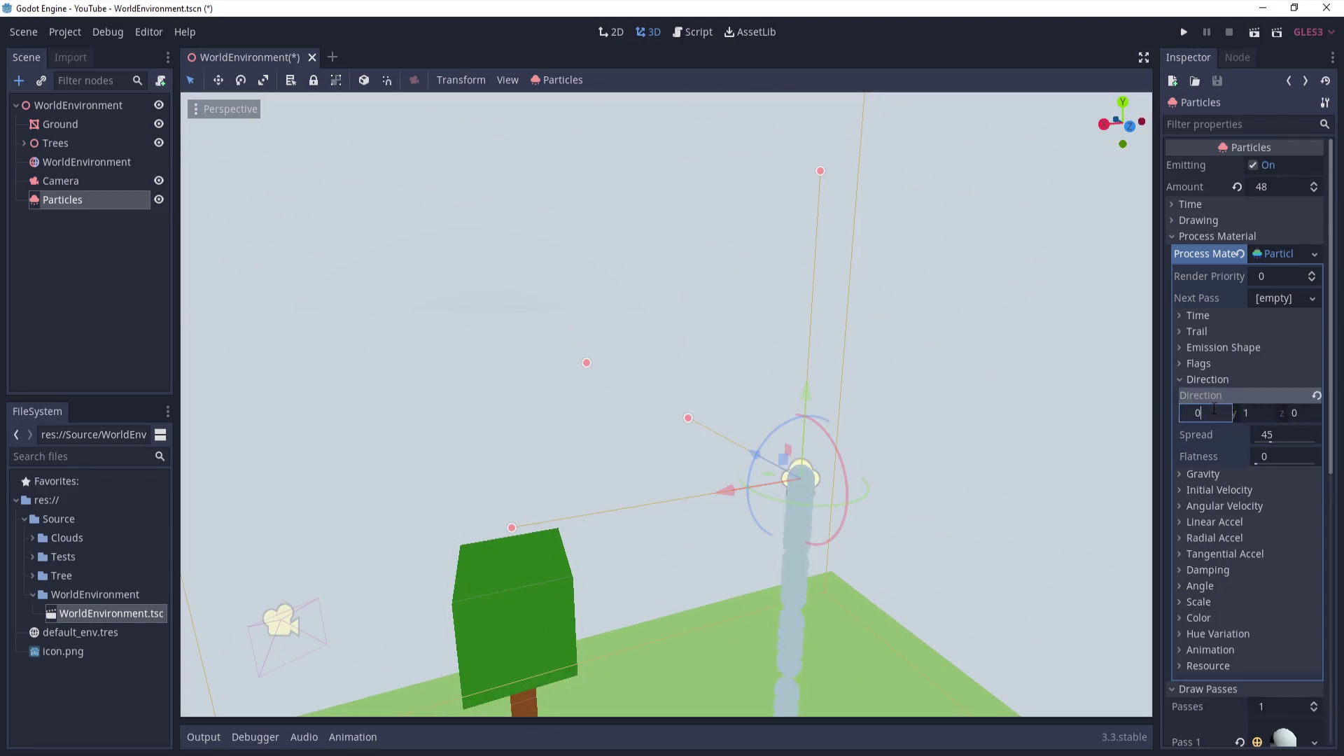
pyautogui.click(1271, 441)
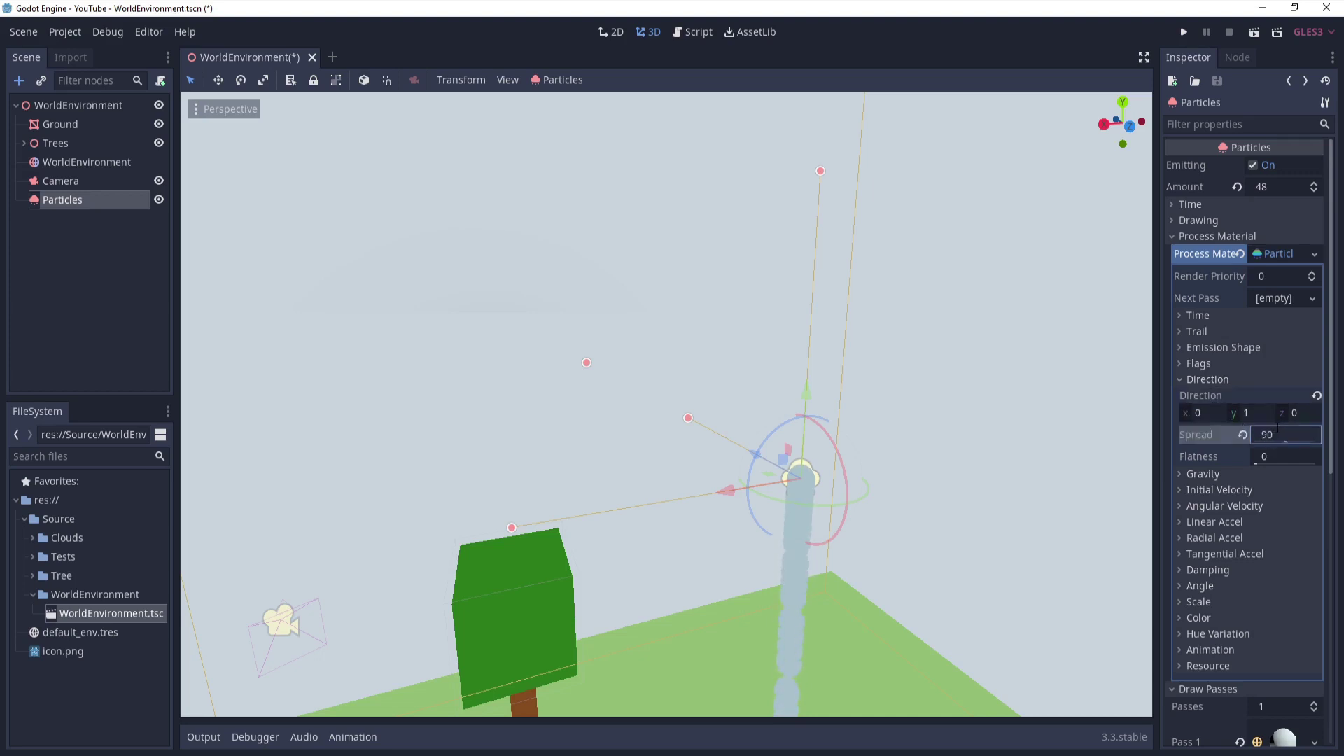
# Step: Set the process material's gravity to 0 on the y axis and view the emission with the trees in frame
pyautogui.click(1212, 475)
pyautogui.click(1266, 508)
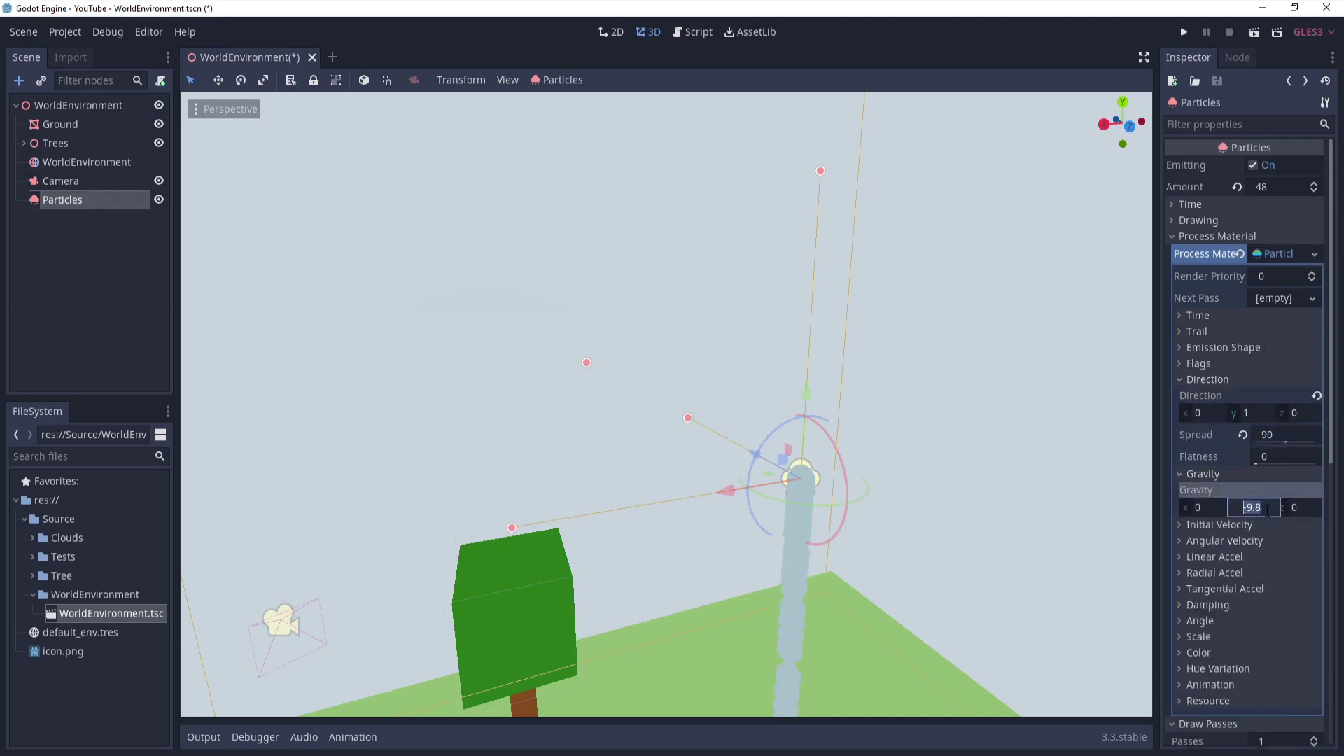
pyautogui.press('Return')
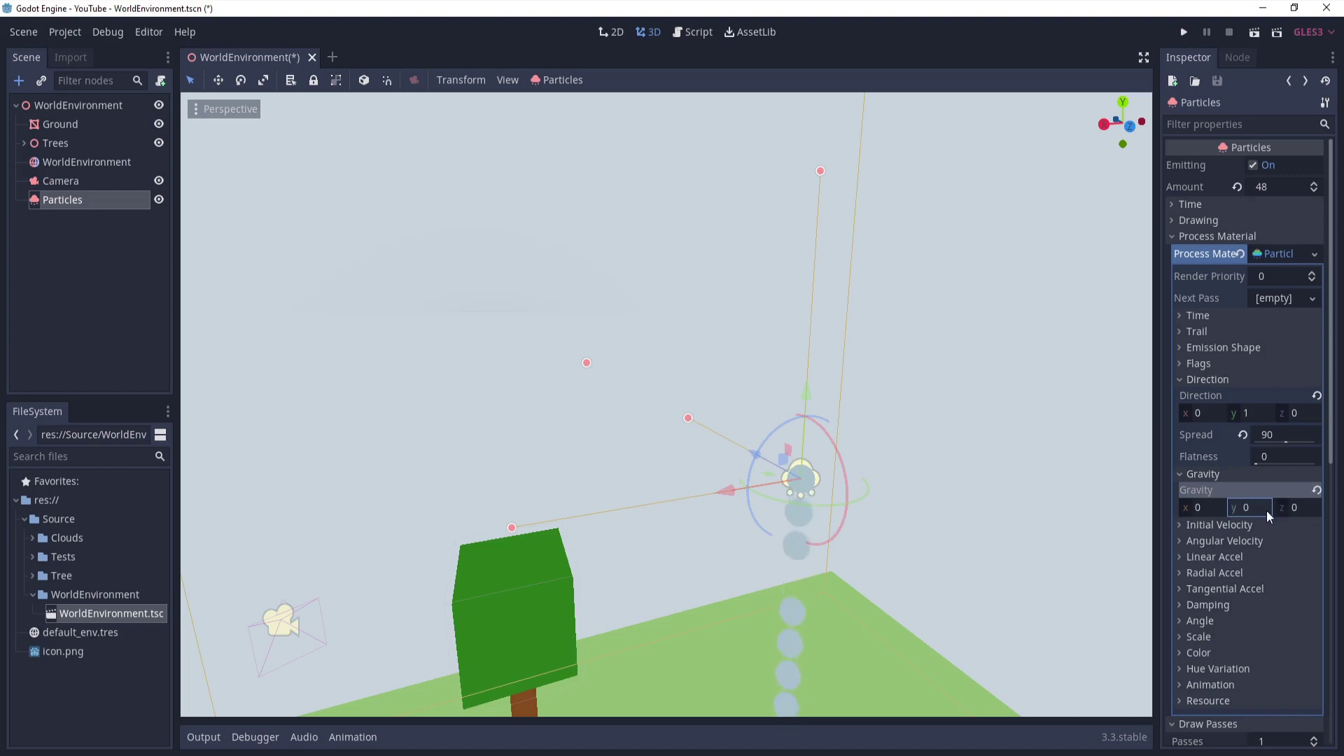
pyautogui.moveTo(987, 486); pyautogui.dragTo(1005, 526, button='right')
pyautogui.moveTo(910, 448); pyautogui.dragTo(1108, 422, button='middle')
# Step: Give the particles an initial velocity, trying 3 before setting it to 4
pyautogui.click(1225, 526)
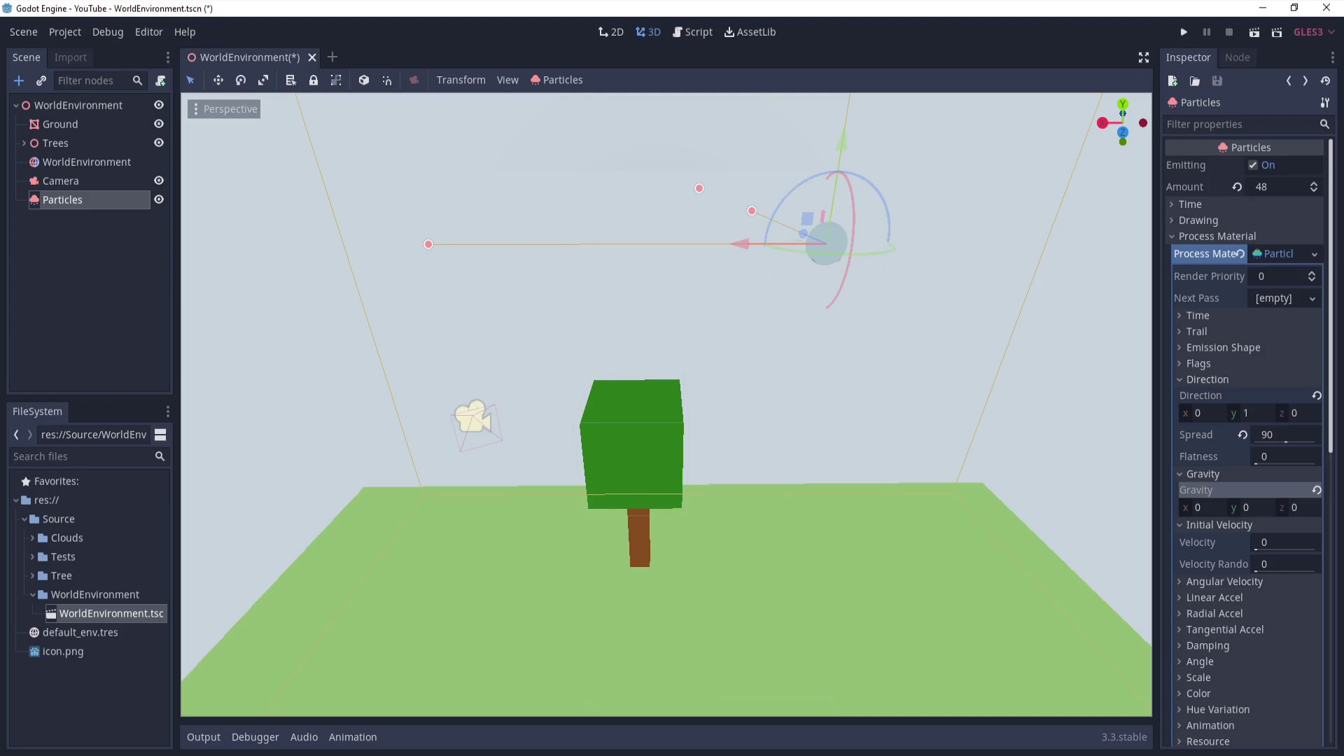
pyautogui.click(1267, 544)
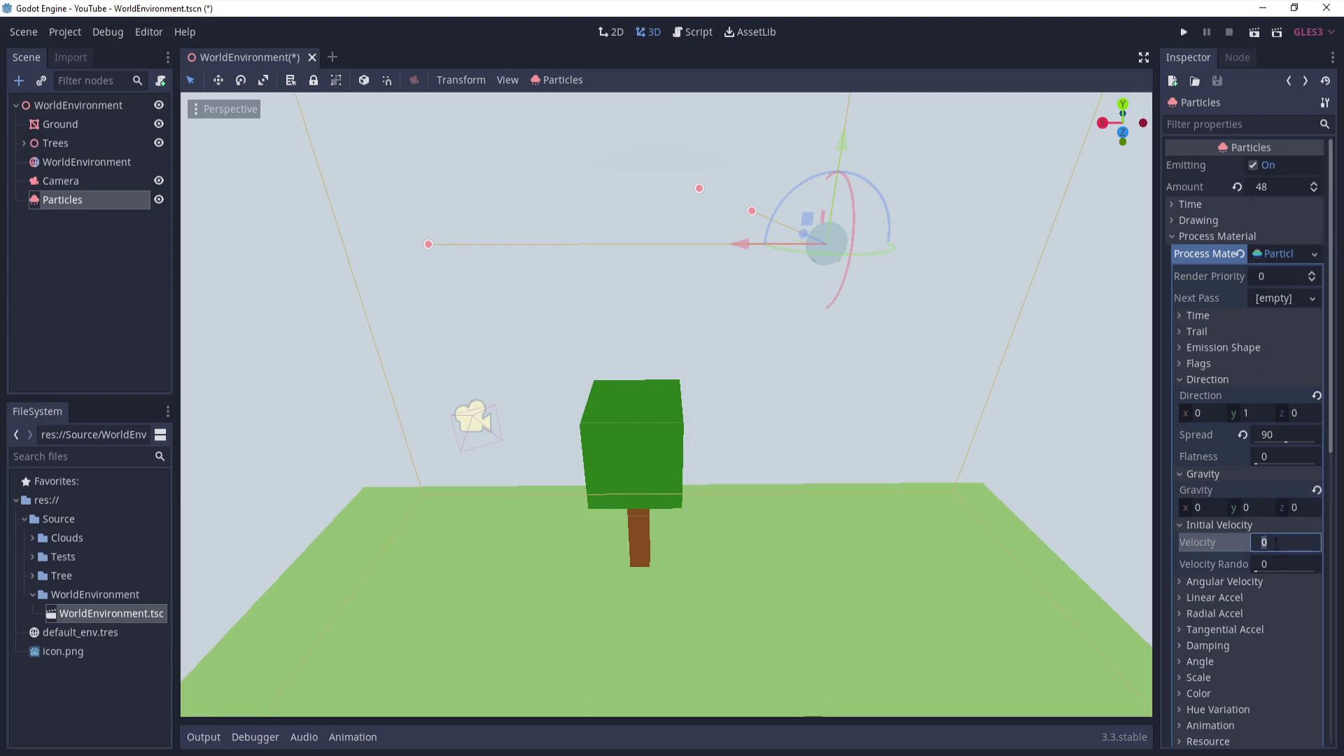
pyautogui.write('3')
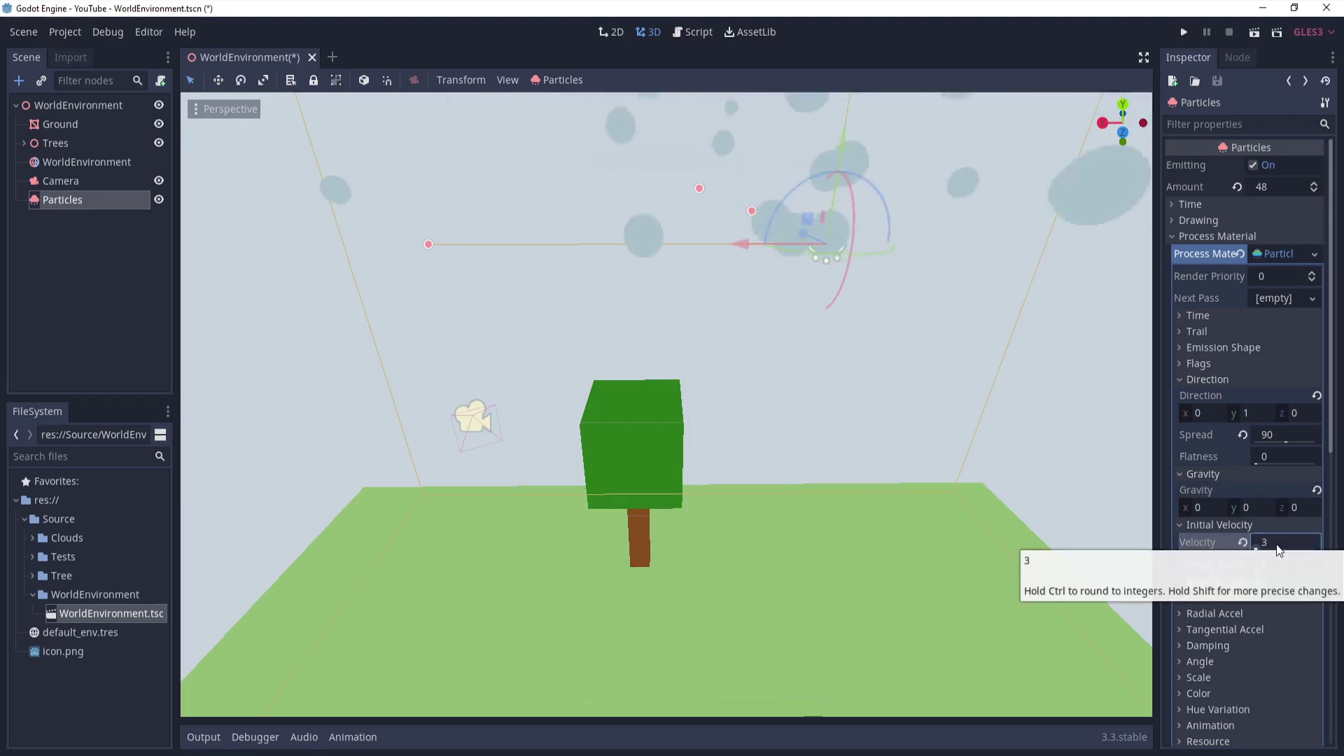
pyautogui.write('4')
pyautogui.press('Return')
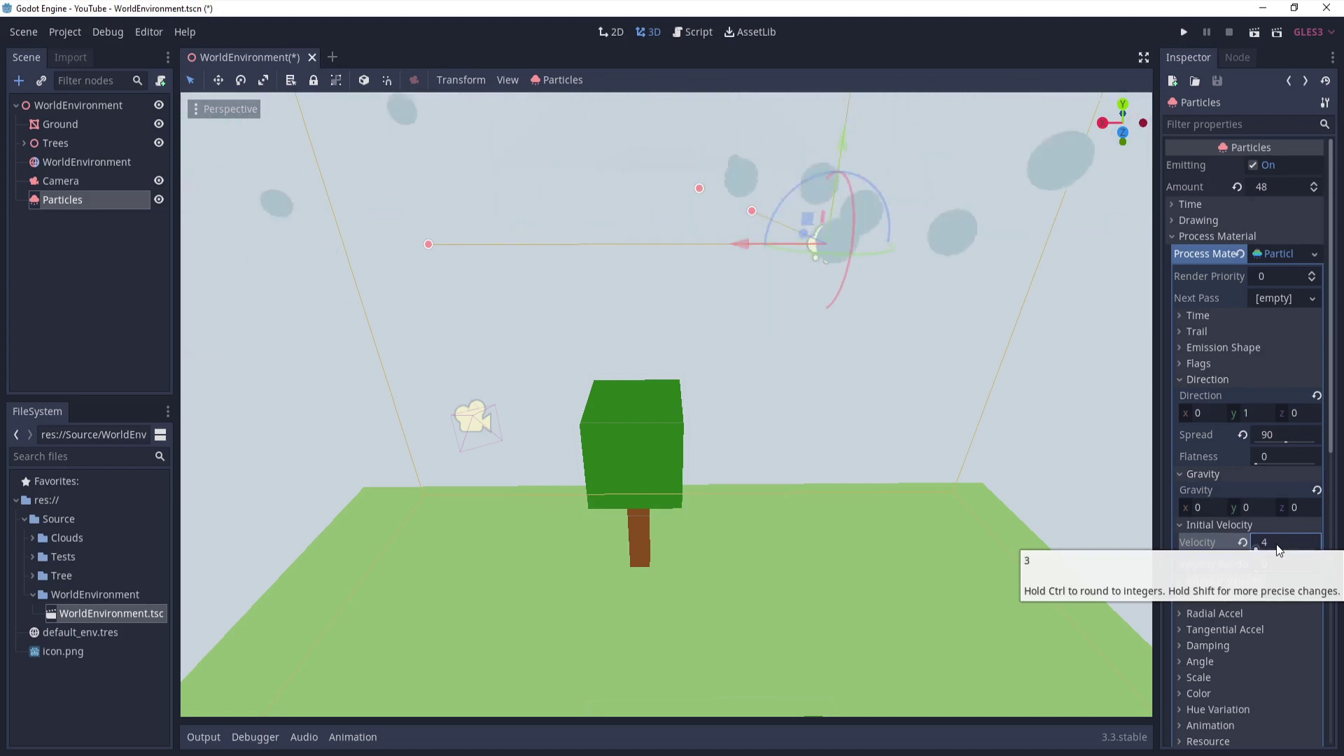
# Step: Reset the particle spread to its default of 45 and set the direction's y value to -1
pyautogui.click(1242, 437)
pyautogui.moveTo(969, 402); pyautogui.dragTo(962, 338, button='right')
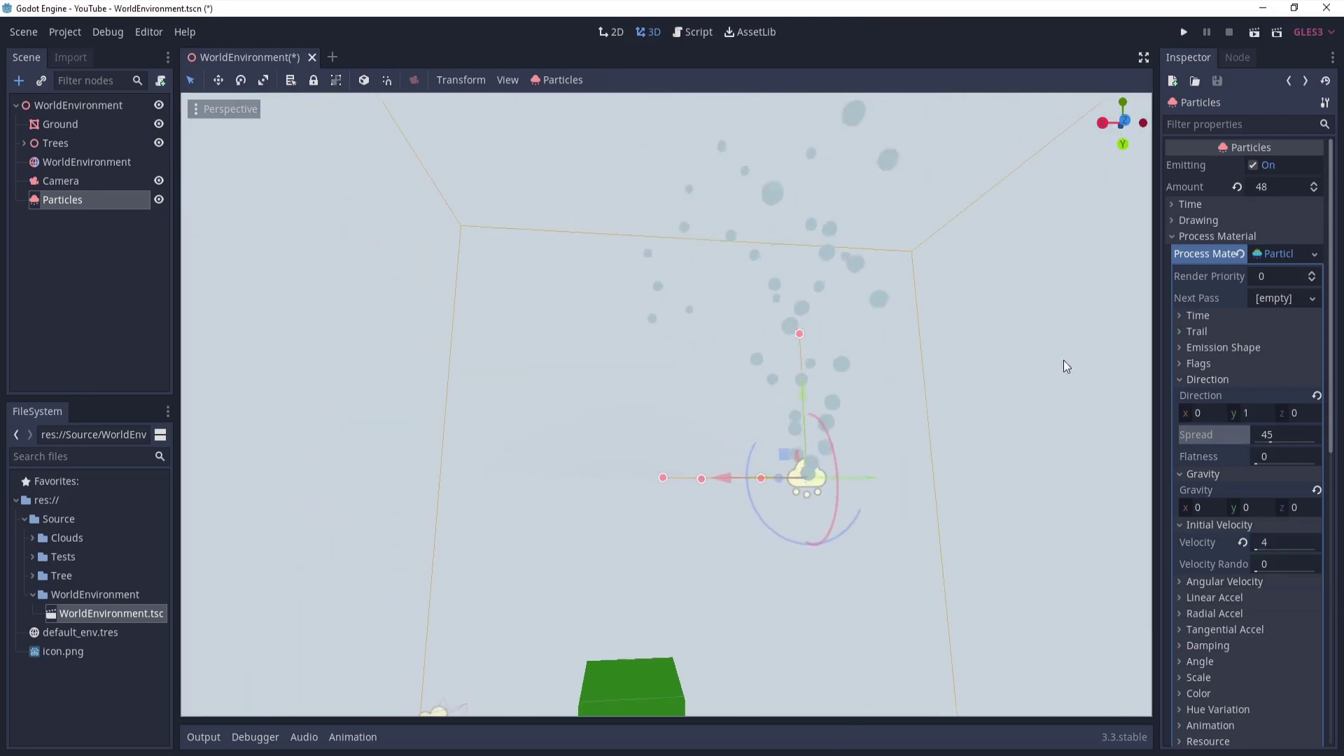
pyautogui.click(1242, 412)
pyautogui.write('-1')
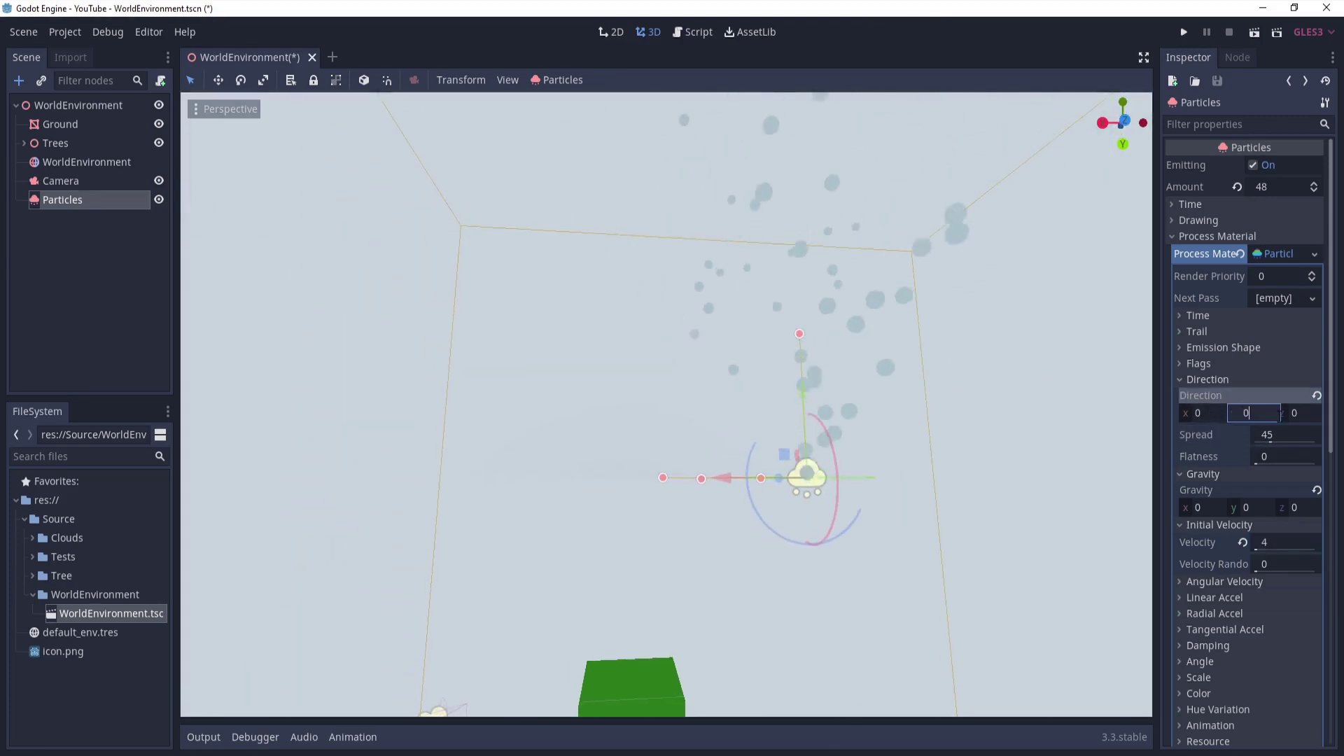
pyautogui.press('Return')
pyautogui.moveTo(947, 468); pyautogui.dragTo(1016, 563, button='right')
pyautogui.press('s')
pyautogui.moveTo(1079, 497); pyautogui.dragTo(992, 454, button='right')
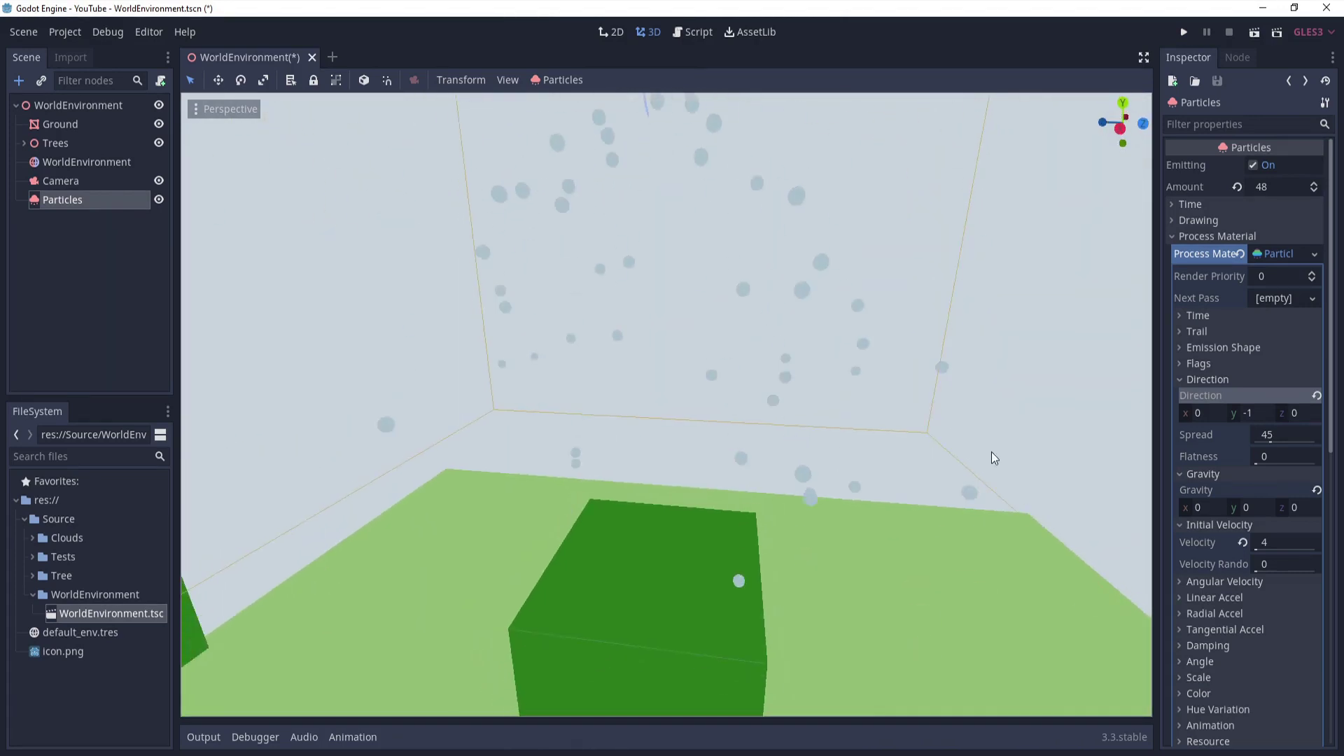
# Step: Set the Particles node's lifetime to 5
pyautogui.click(1220, 204)
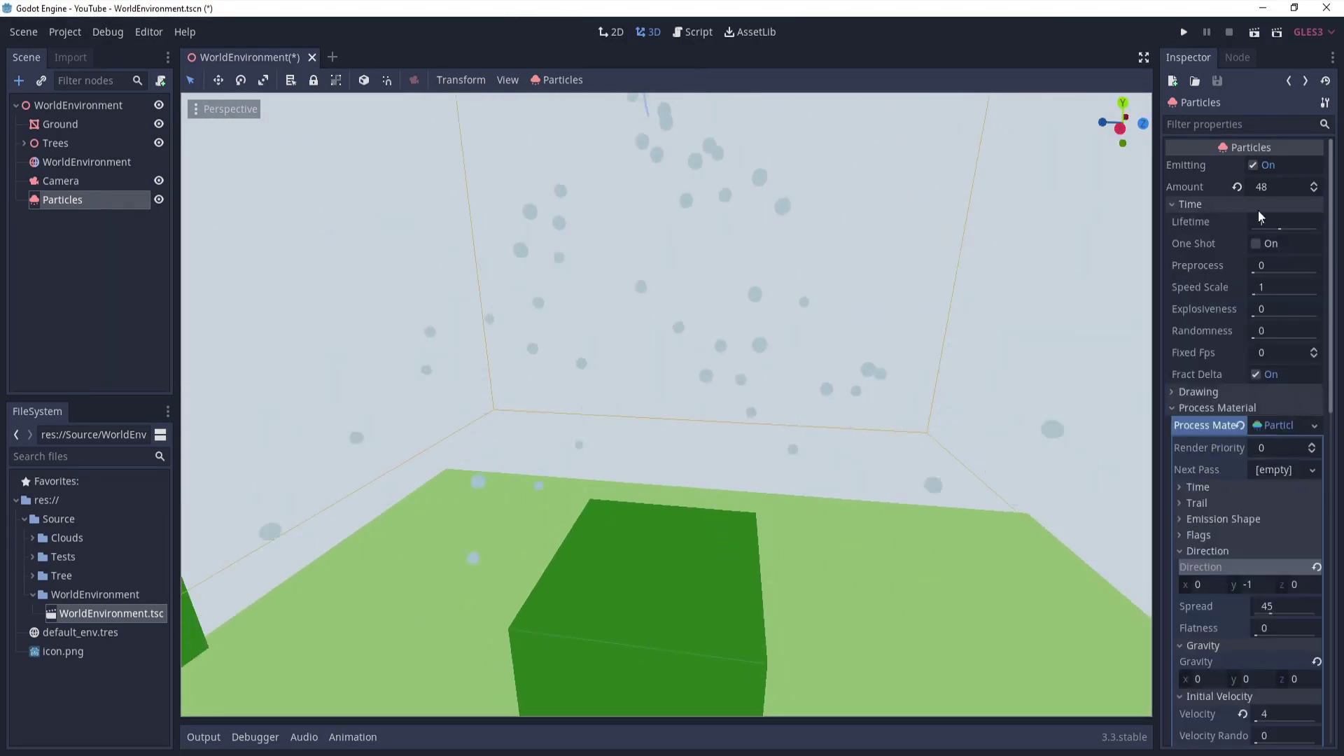
pyautogui.click(1284, 221)
pyautogui.write('5')
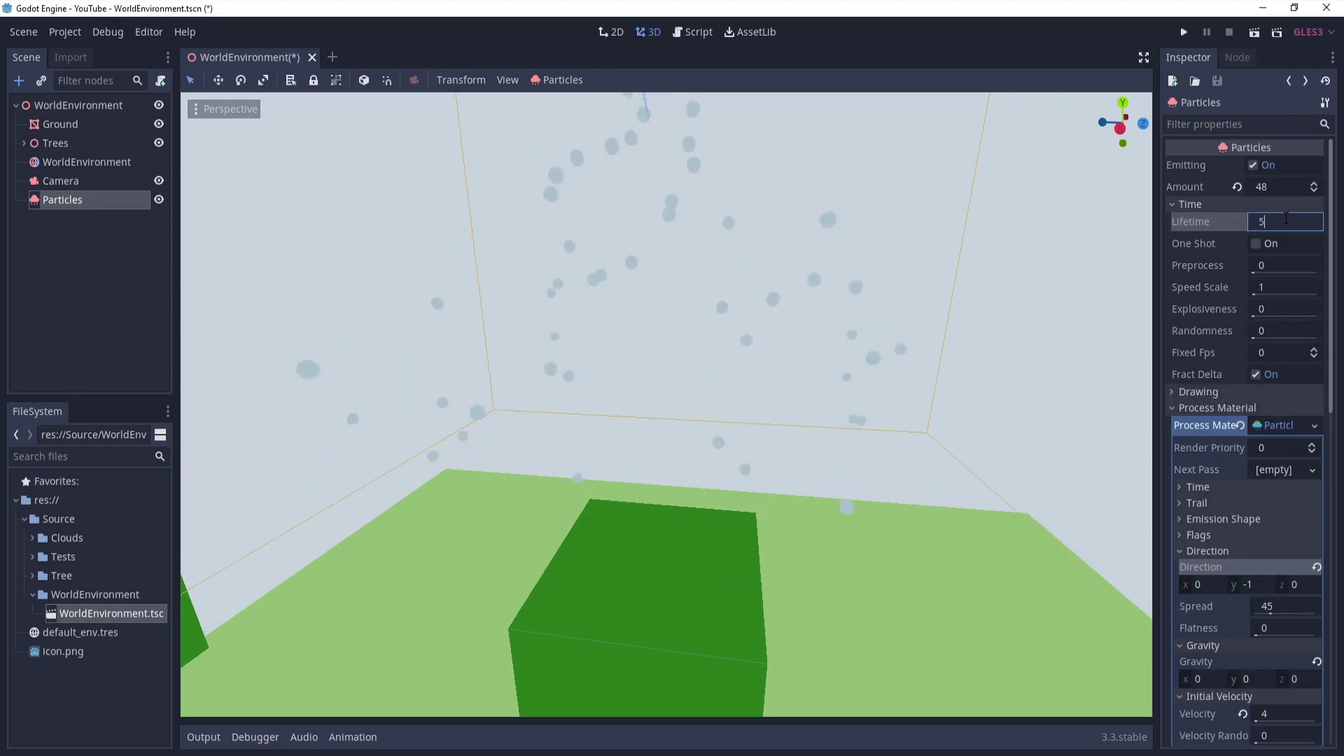
# Step: Examine how far the particles fall towards the ground from several viewpoints around the scene
pyautogui.moveTo(1129, 369); pyautogui.dragTo(1069, 358, button='right')
pyautogui.press('w')
pyautogui.press('s')
pyautogui.press('s')
pyautogui.press('w')
pyautogui.press('d')
pyautogui.press('s')
pyautogui.press('w')
pyautogui.moveTo(977, 353); pyautogui.dragTo(1258, 402, button='right')
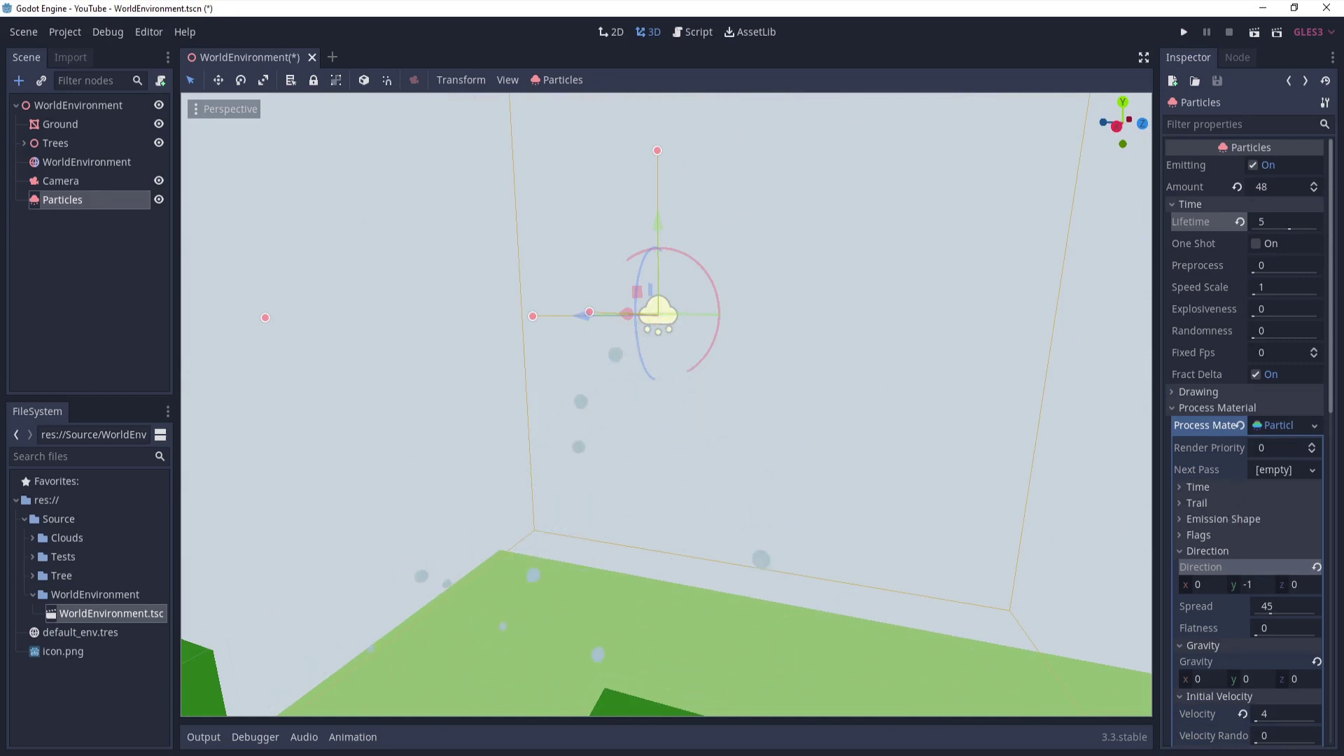
# Step: Change the process material's emission shape to Box
pyautogui.scroll(-5, 1225, 493)
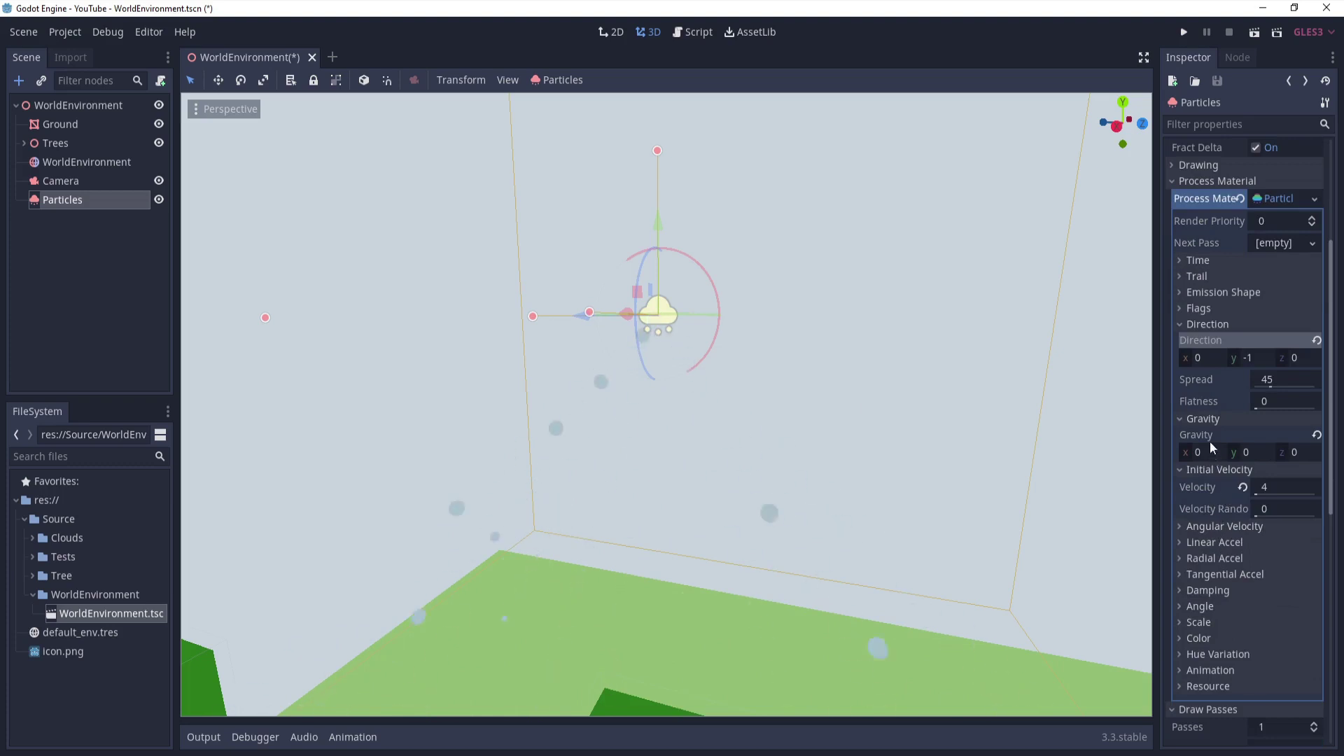
pyautogui.click(1221, 293)
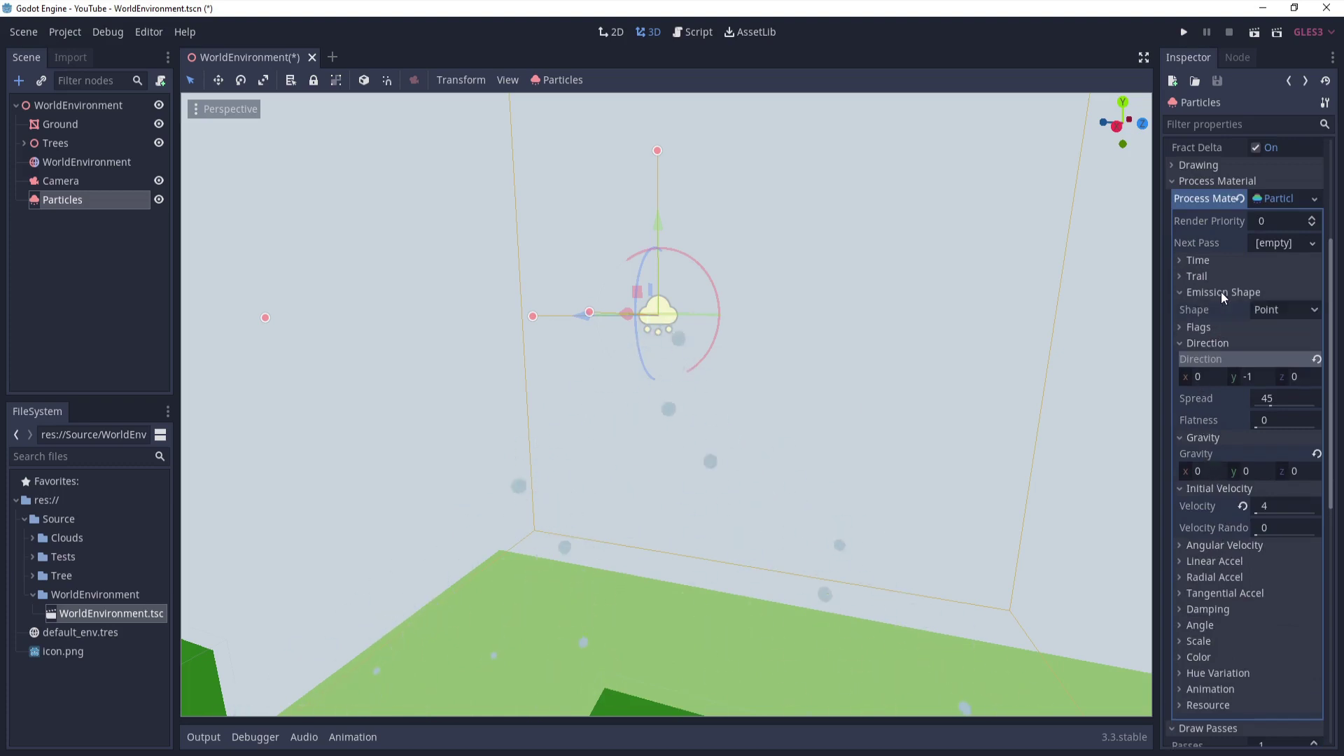
pyautogui.click(1271, 309)
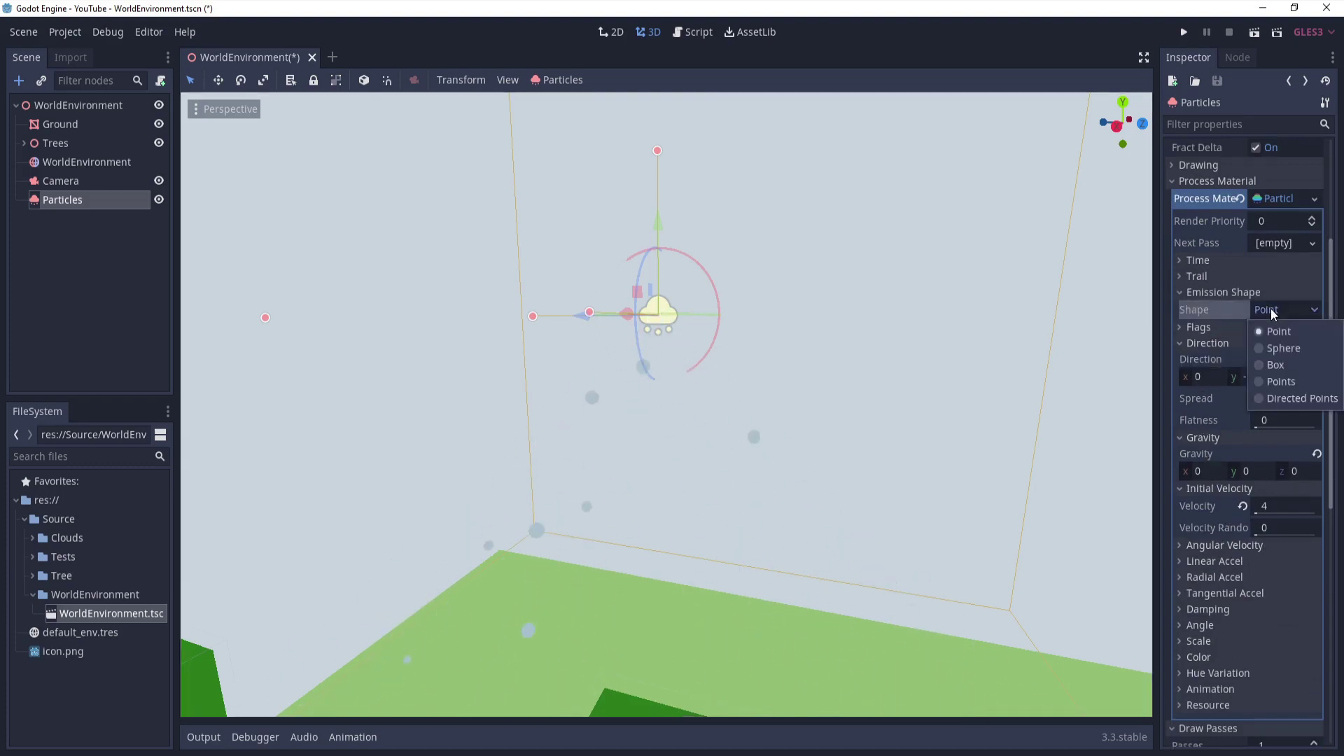
pyautogui.click(1280, 371)
pyautogui.moveTo(918, 340); pyautogui.dragTo(869, 366, button='right')
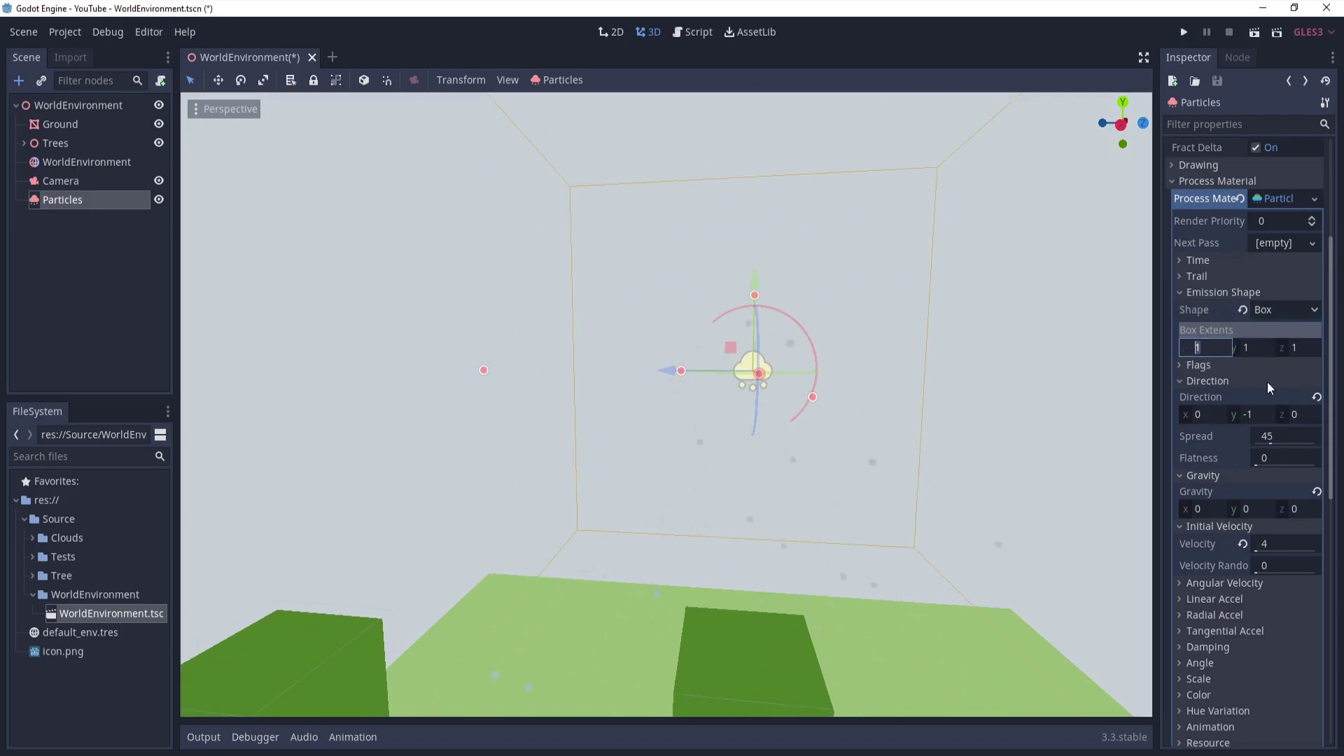
# Step: Try emission box extents of 5 on x, y and z and check the particle coverage around the trees
pyautogui.write('5')
pyautogui.press('Tab')
pyautogui.write('5')
pyautogui.press('Tab')
pyautogui.write('5')
pyautogui.moveTo(994, 371); pyautogui.dragTo(984, 335, button='right')
pyautogui.press('s')
pyautogui.press('w')
pyautogui.press('w')
pyautogui.press('s')
pyautogui.press('s')
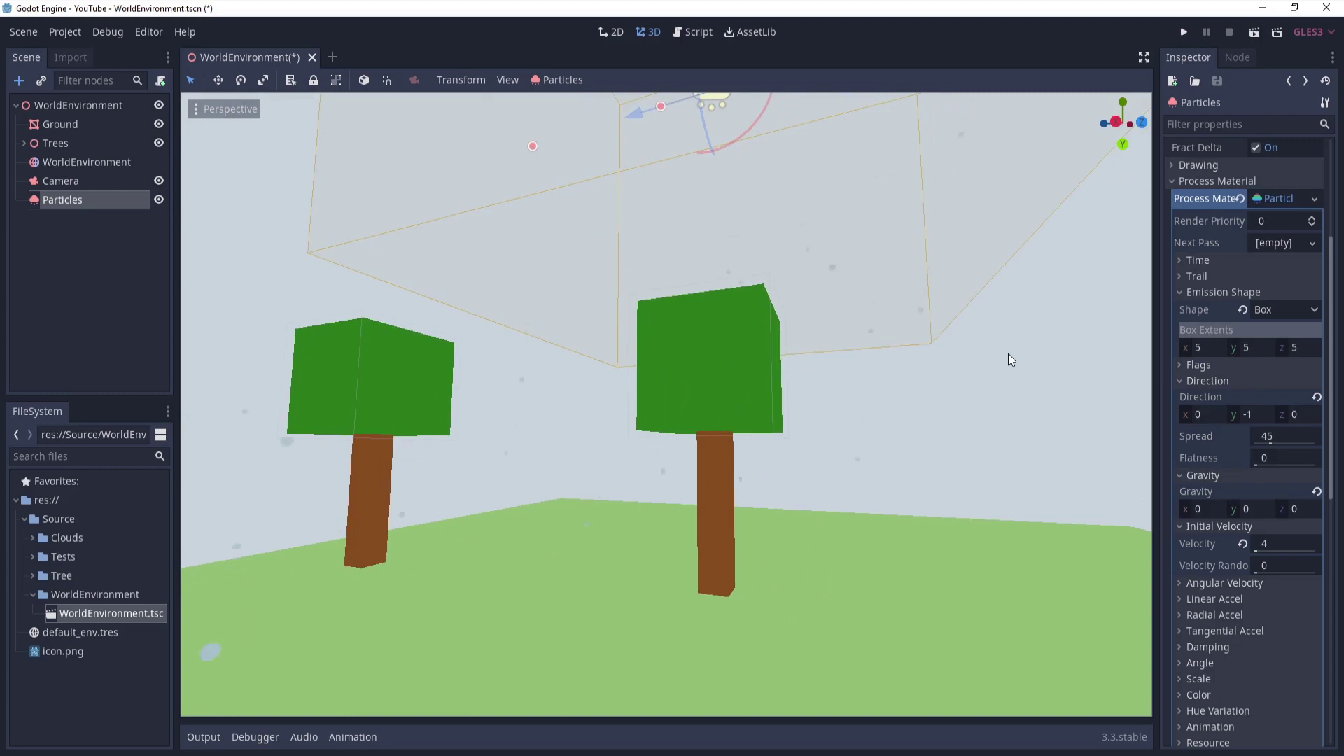
# Step: Set the emission box extents to 3 on x, y and z and check the particles around the trees
pyautogui.click(1198, 348)
pyautogui.moveTo(951, 342); pyautogui.dragTo(875, 330, button='middle')
pyautogui.press('w')
pyautogui.moveTo(666, 405); pyautogui.dragTo(700, 353, button='right')
pyautogui.press('w')
pyautogui.press('w')
pyautogui.press('a')
pyautogui.moveTo(623, 371); pyautogui.dragTo(623, 392, button='middle')
pyautogui.press('w')
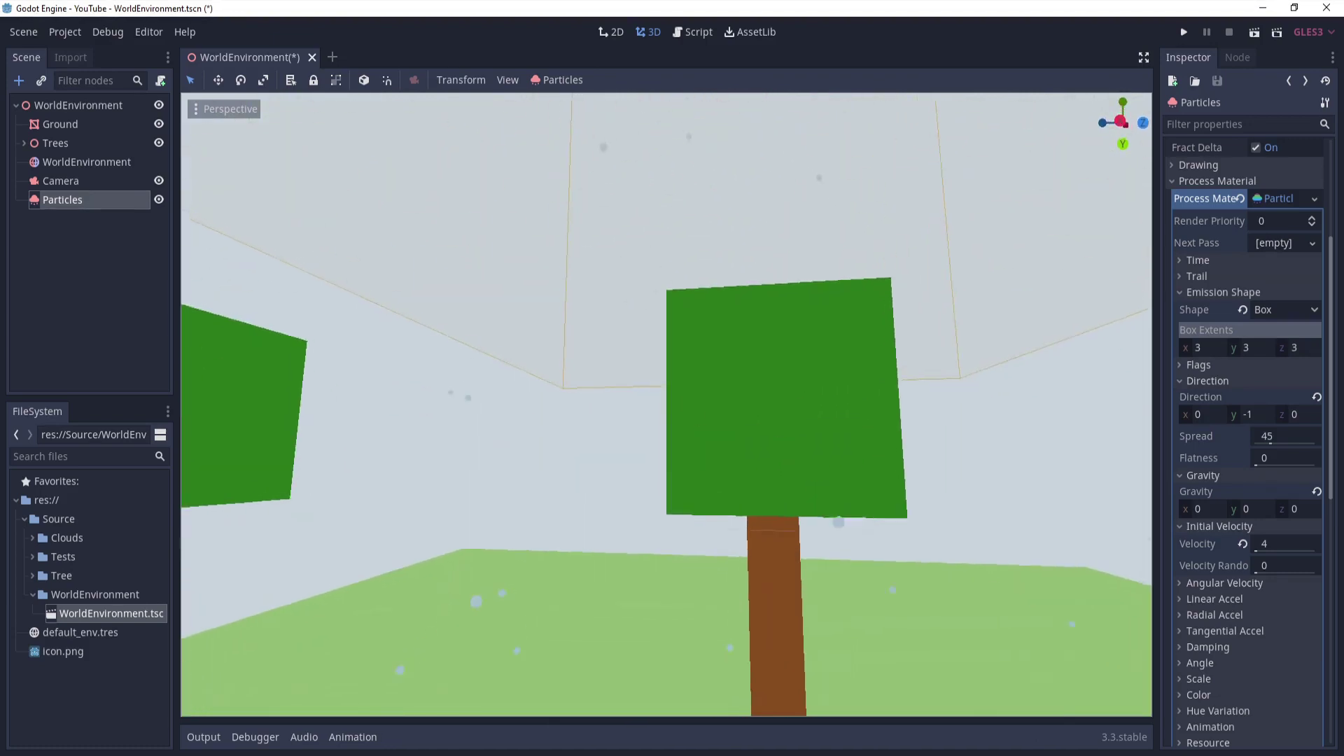
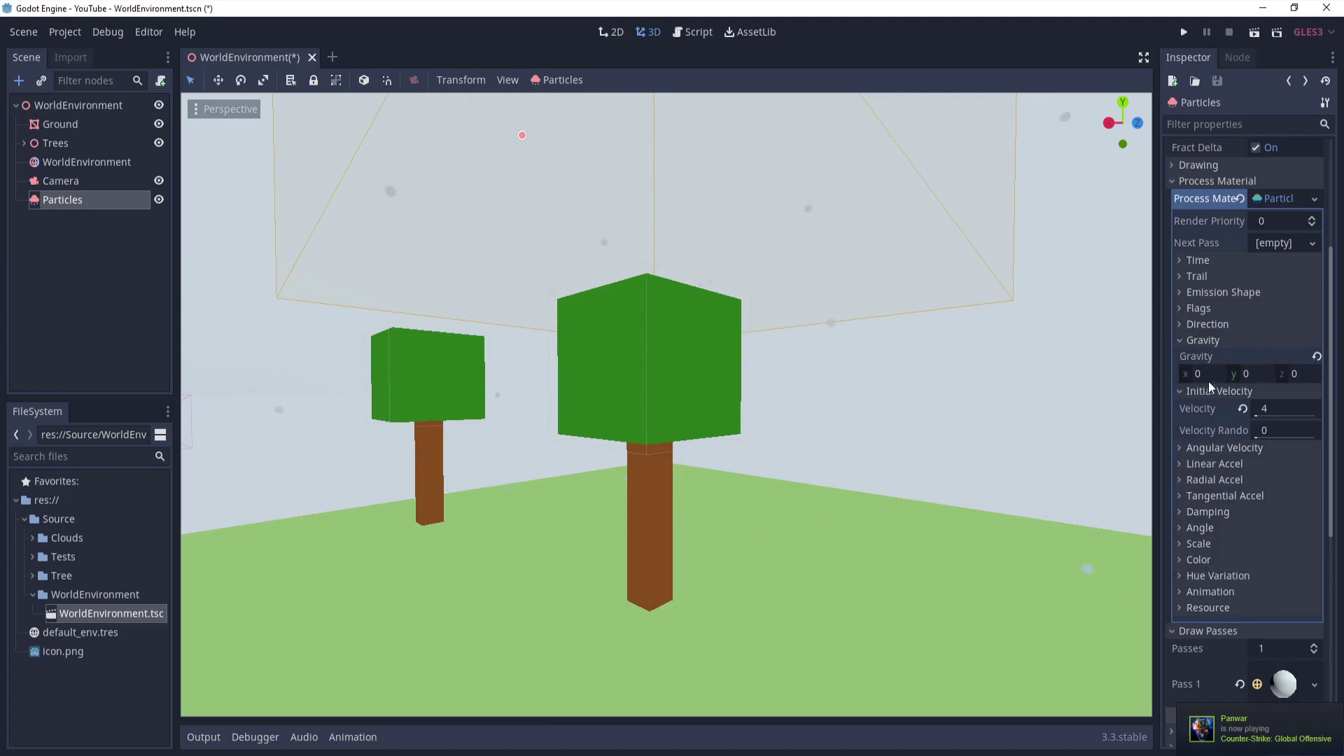
# Step: Try an angular velocity of 3 in the process material and set it back to 0
pyautogui.click(1198, 407)
pyautogui.click(1273, 425)
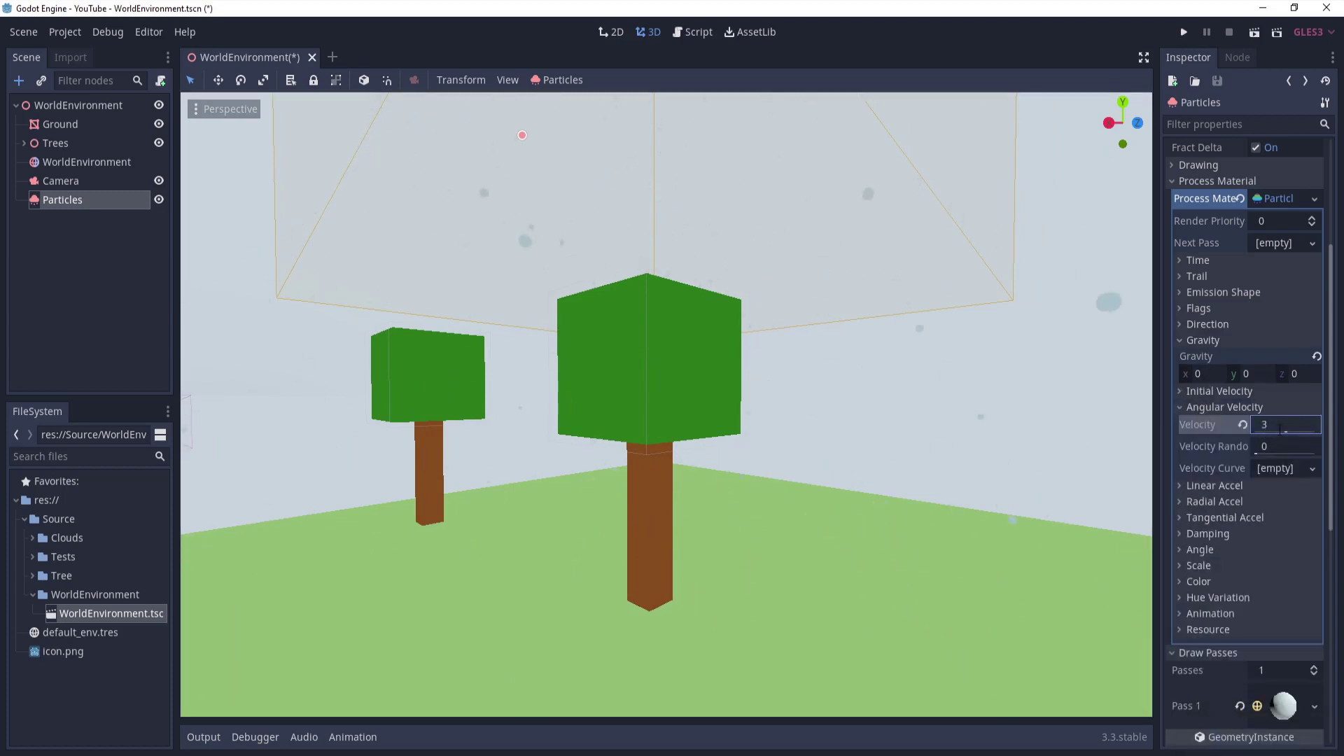
pyautogui.click(1280, 430)
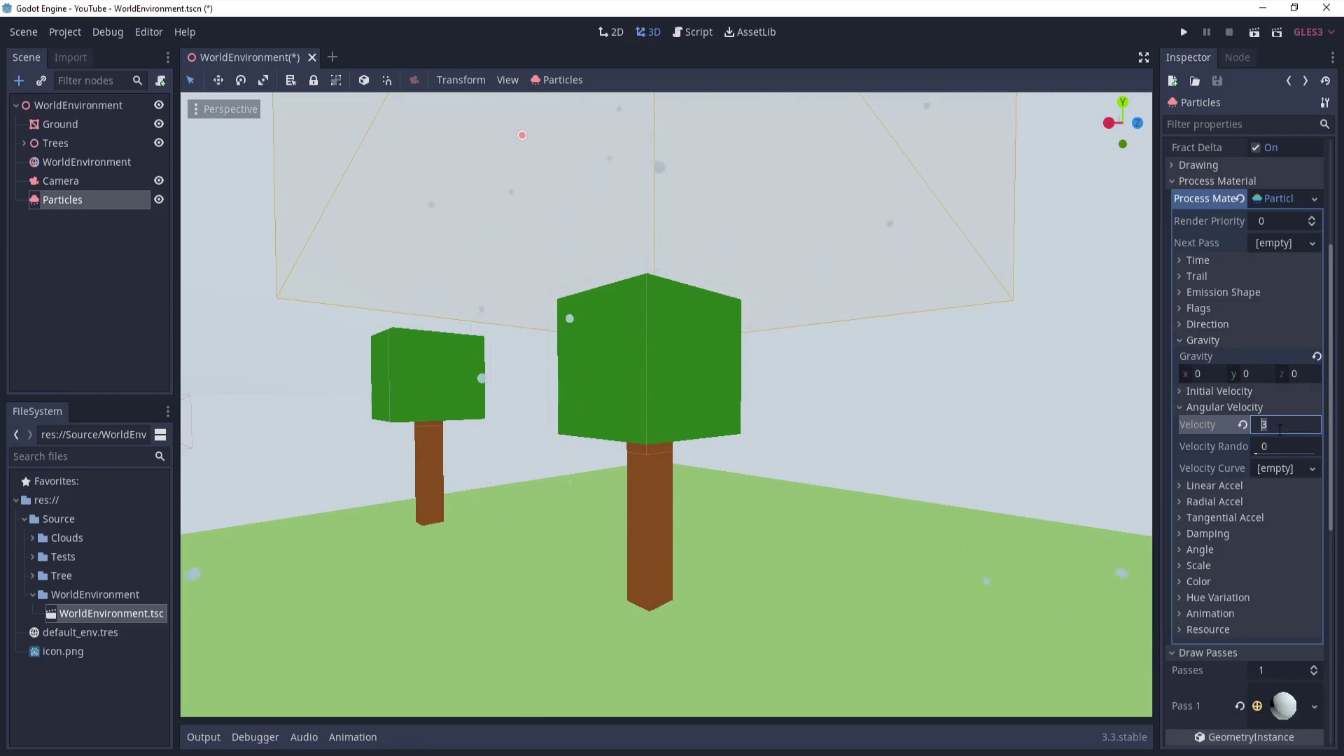
pyautogui.write('0')
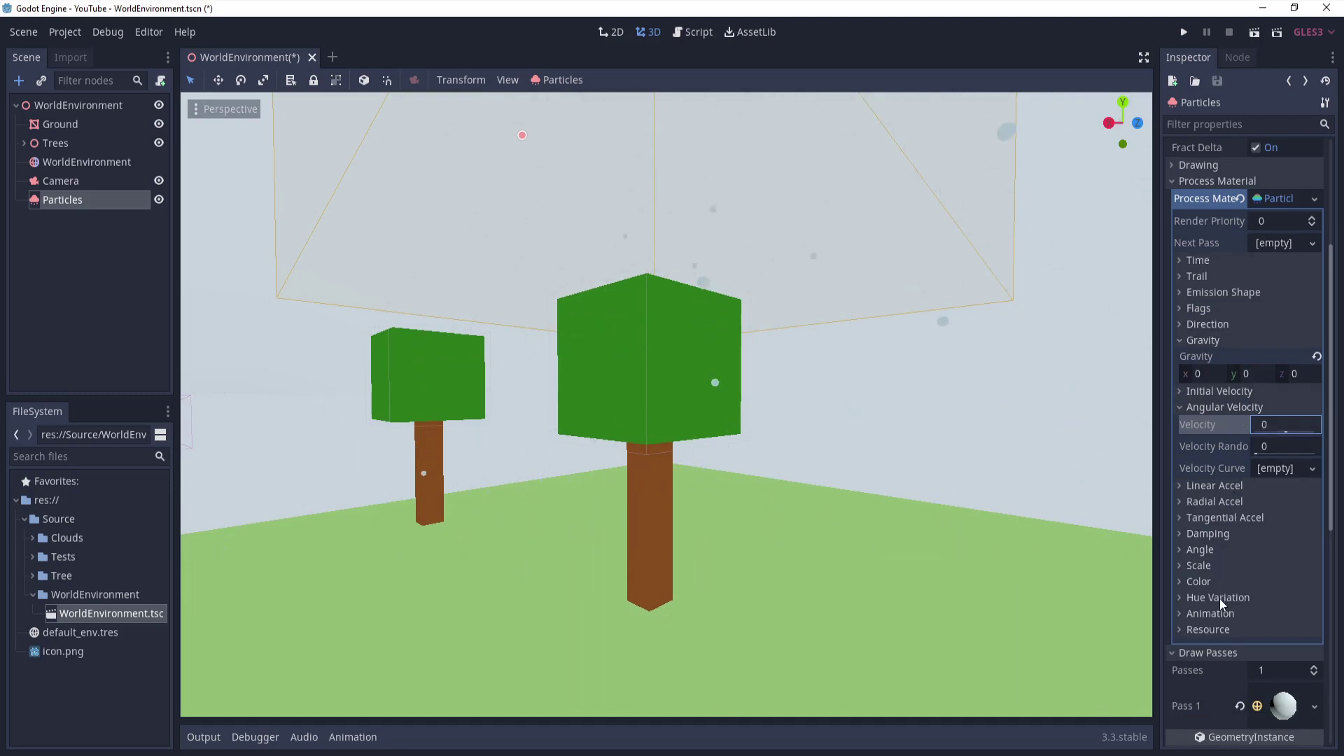
pyautogui.press('Return')
# Step: Save the WorldEnvironment scene
pyautogui.moveTo(731, 363); pyautogui.dragTo(675, 350, button='right')
pyautogui.press('s')
pyautogui.hotkey('ctrl', 's')
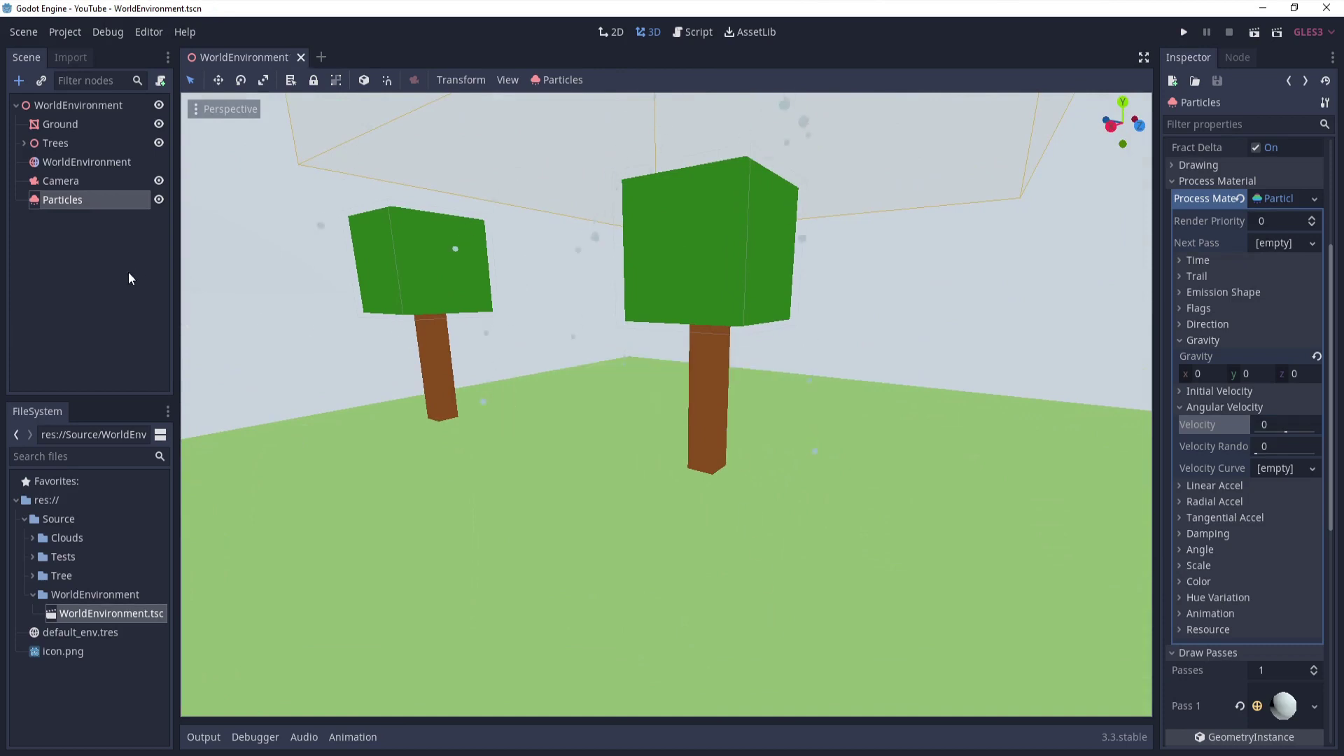
# Step: Hide the Particles node and show it again to compare the scene with and without particles
pyautogui.click(136, 270)
pyautogui.click(158, 197)
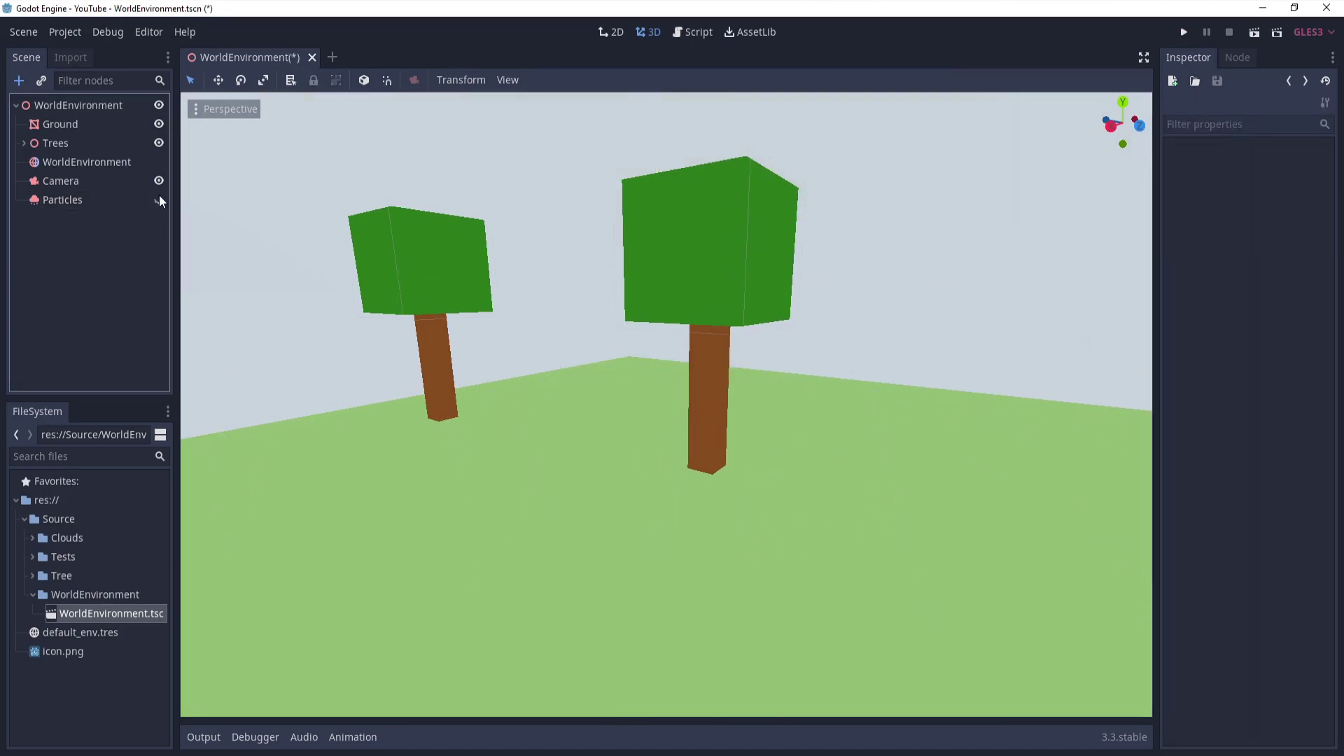
pyautogui.click(159, 199)
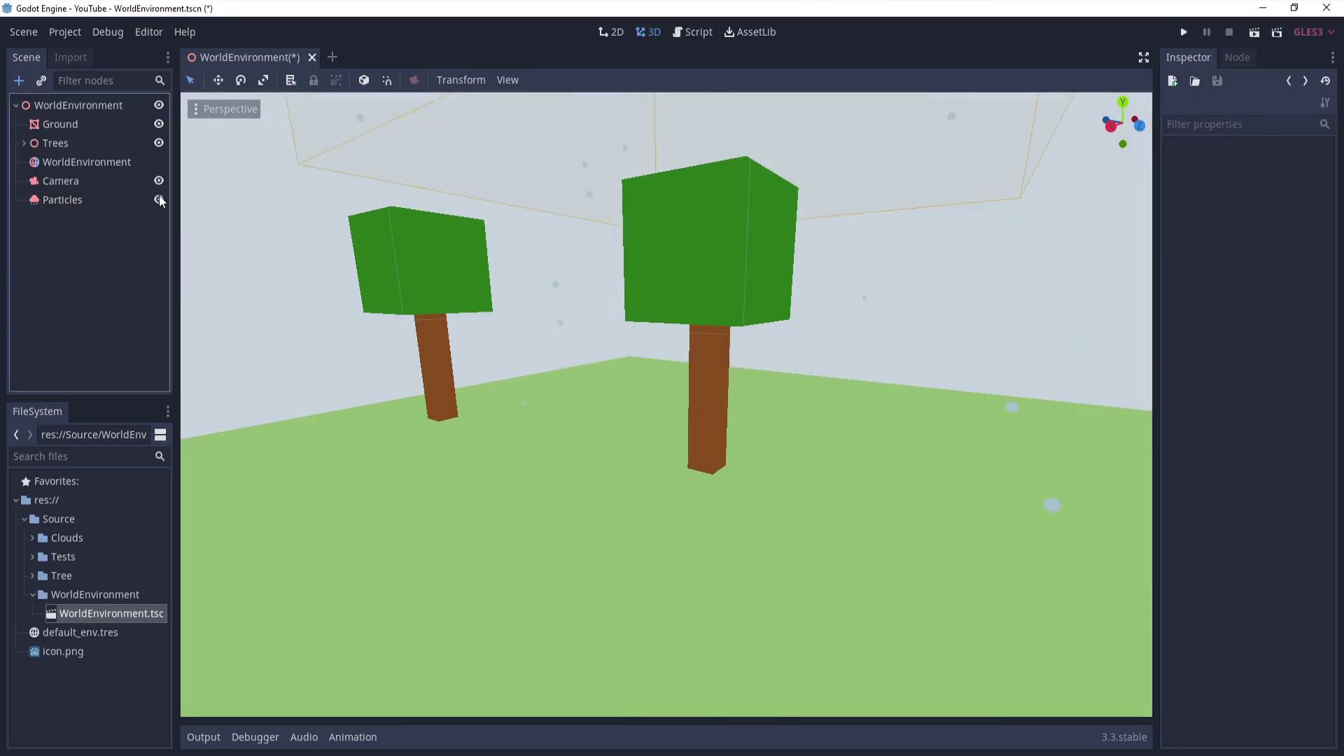
# Step: Examine the particle emitter's placement relative to the trees and the overall scene bounds
pyautogui.click(96, 143)
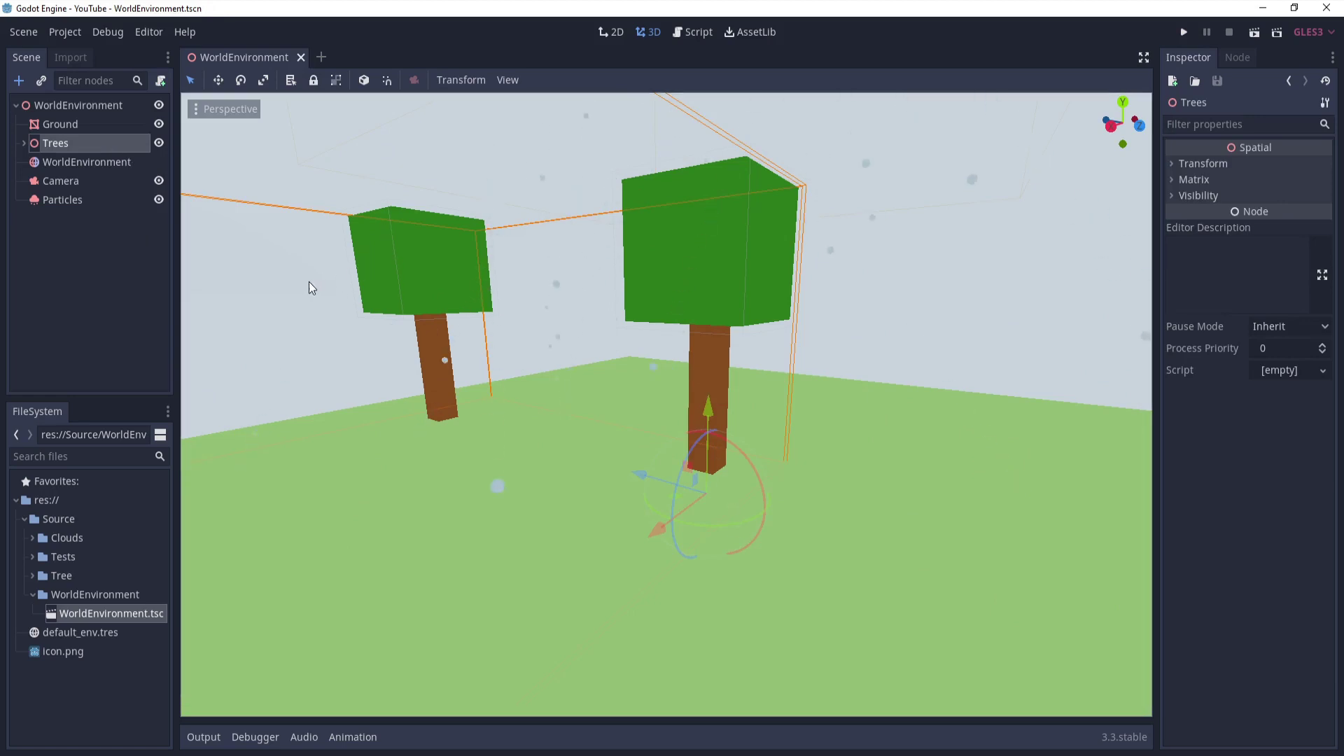
pyautogui.click(86, 109)
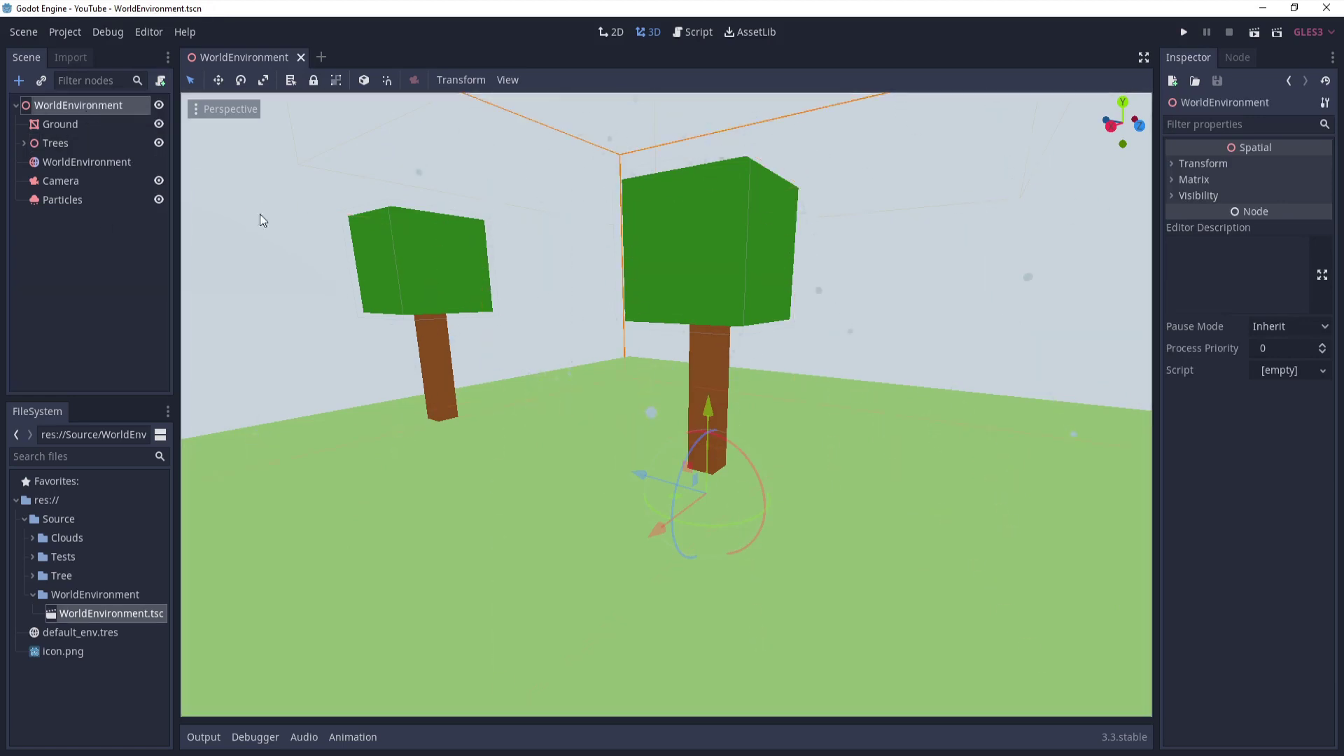
pyautogui.moveTo(326, 275); pyautogui.dragTo(354, 233, button='right')
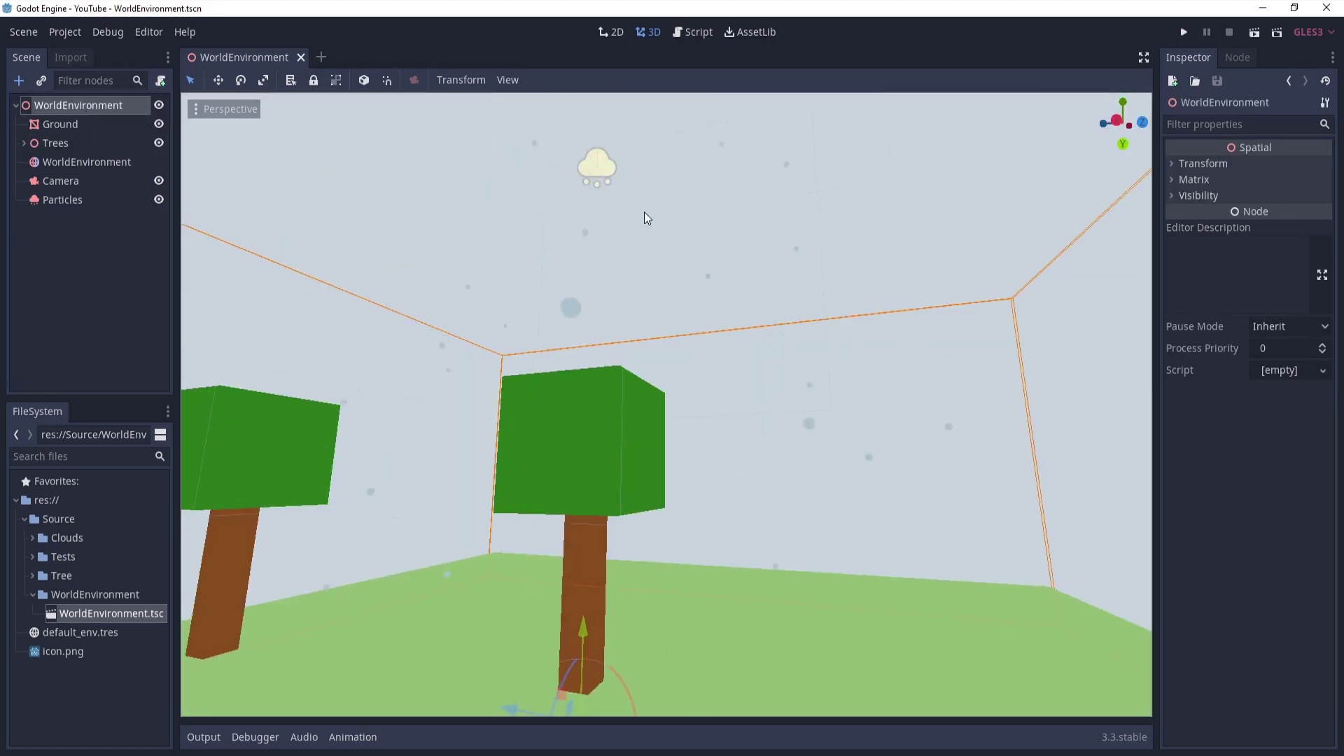
pyautogui.click(85, 199)
pyautogui.moveTo(543, 228)
pyautogui.mouseDown(button='right')
pyautogui.moveTo(576, 249)
pyautogui.moveTo(493, 280)
pyautogui.moveTo(544, 187)
pyautogui.moveTo(536, 234)
pyautogui.mouseUp(button='right')
pyautogui.click(130, 108)
pyautogui.moveTo(338, 349); pyautogui.dragTo(380, 498, button='right')
pyautogui.press('s')
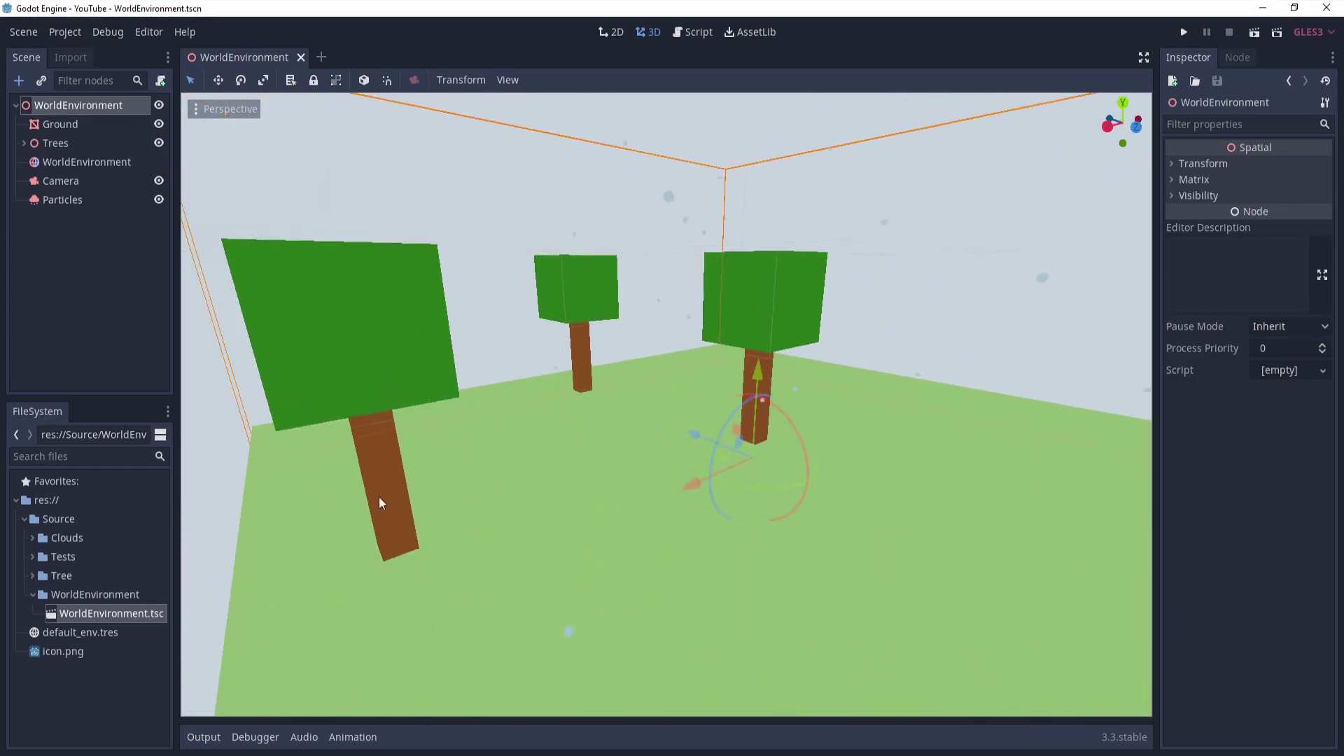
# Step: Try emission box extents of 5 on x, y and z for the Particles node
pyautogui.click(77, 200)
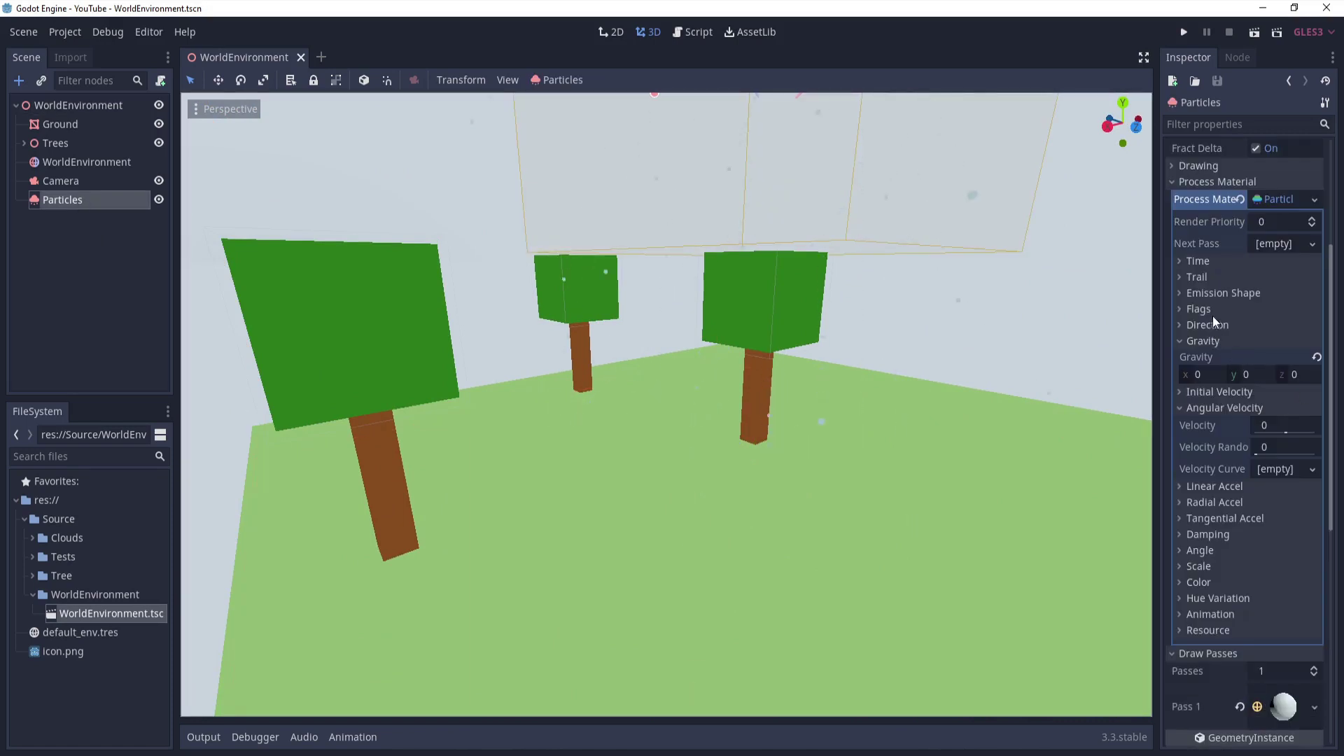
pyautogui.click(1218, 292)
pyautogui.click(1217, 348)
pyautogui.write('5')
pyautogui.press('Tab')
pyautogui.write('55')
pyautogui.press('BackSpace')
pyautogui.press('Tab')
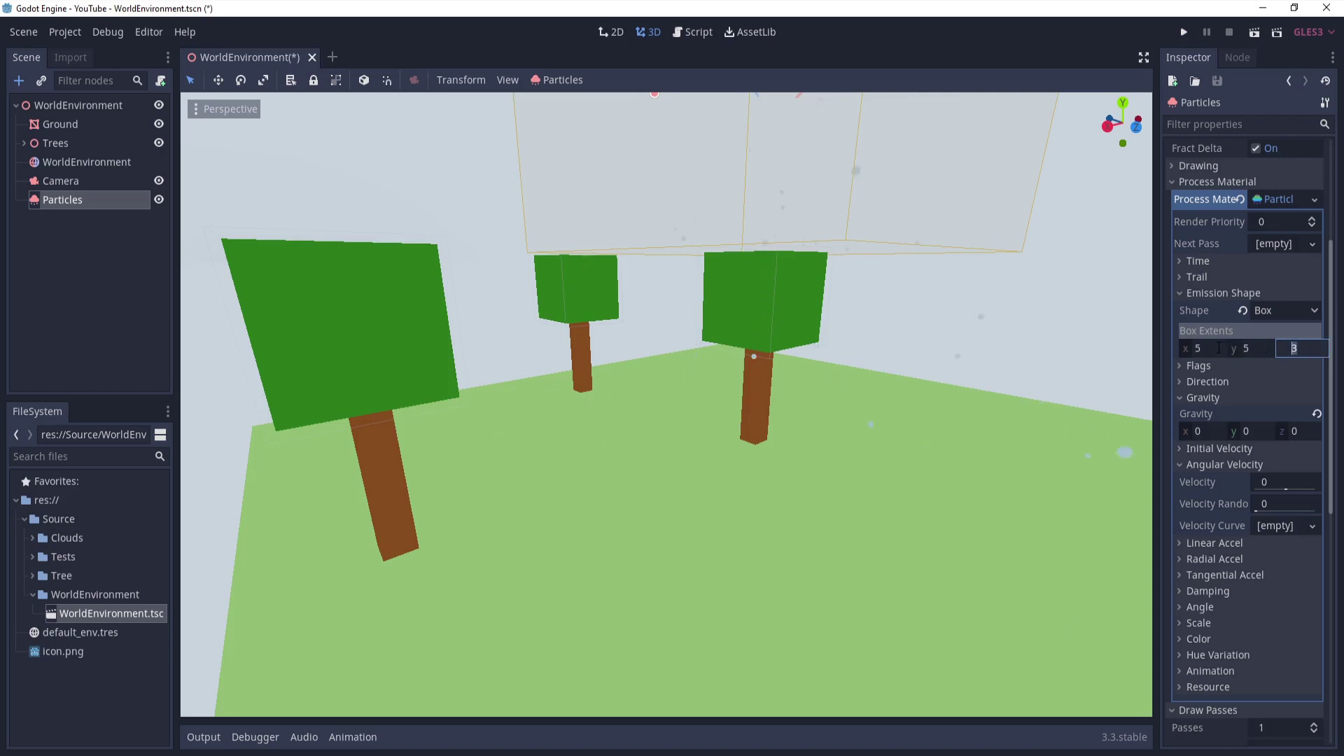
# Step: Examine how widely the particles spread around the trees from several viewpoints
pyautogui.press('a')
pyautogui.moveTo(544, 469); pyautogui.dragTo(611, 462, button='right')
pyautogui.press('s')
pyautogui.press('w')
pyautogui.press('d')
pyautogui.press('s')
pyautogui.press('s')
pyautogui.press('a')
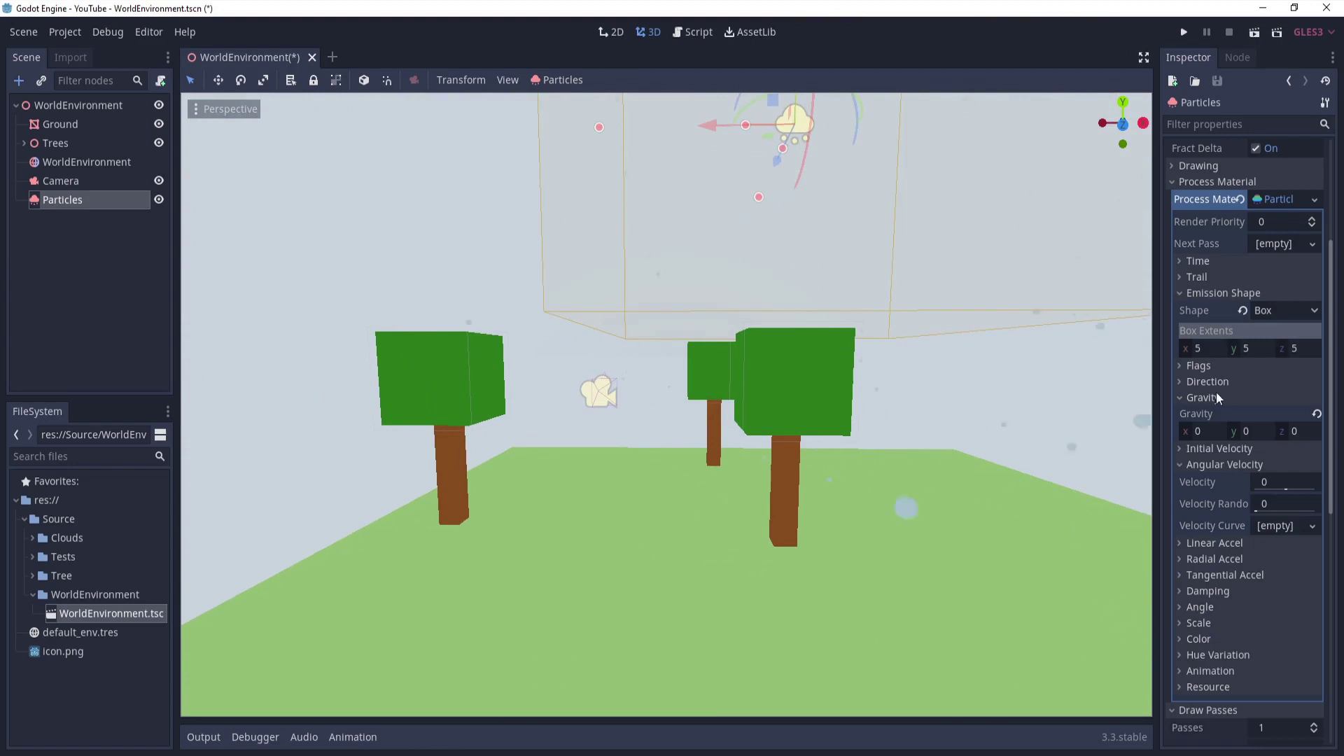
# Step: Set the emission box extents to 10 on x, y and z and check the particle coverage around the trees
pyautogui.click(1204, 364)
pyautogui.click(1200, 352)
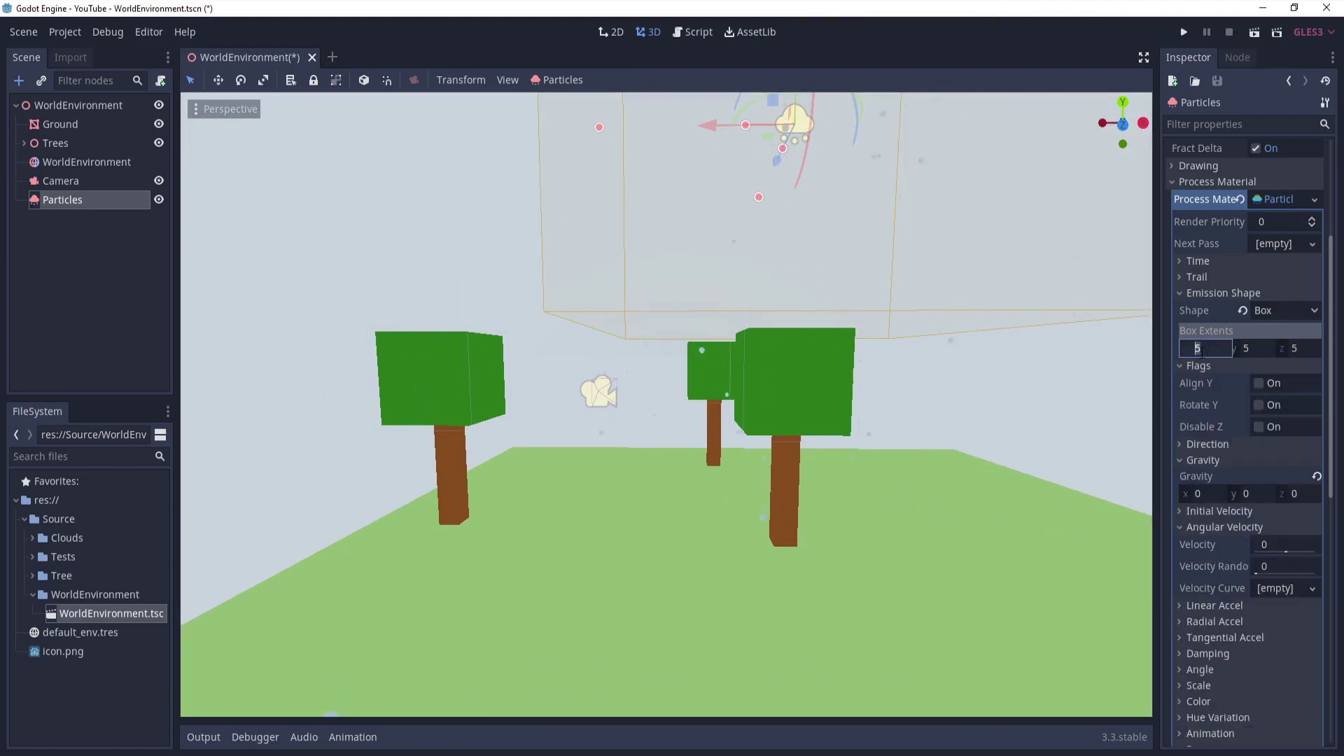
pyautogui.write('10')
pyautogui.press('Tab')
pyautogui.press('Tab')
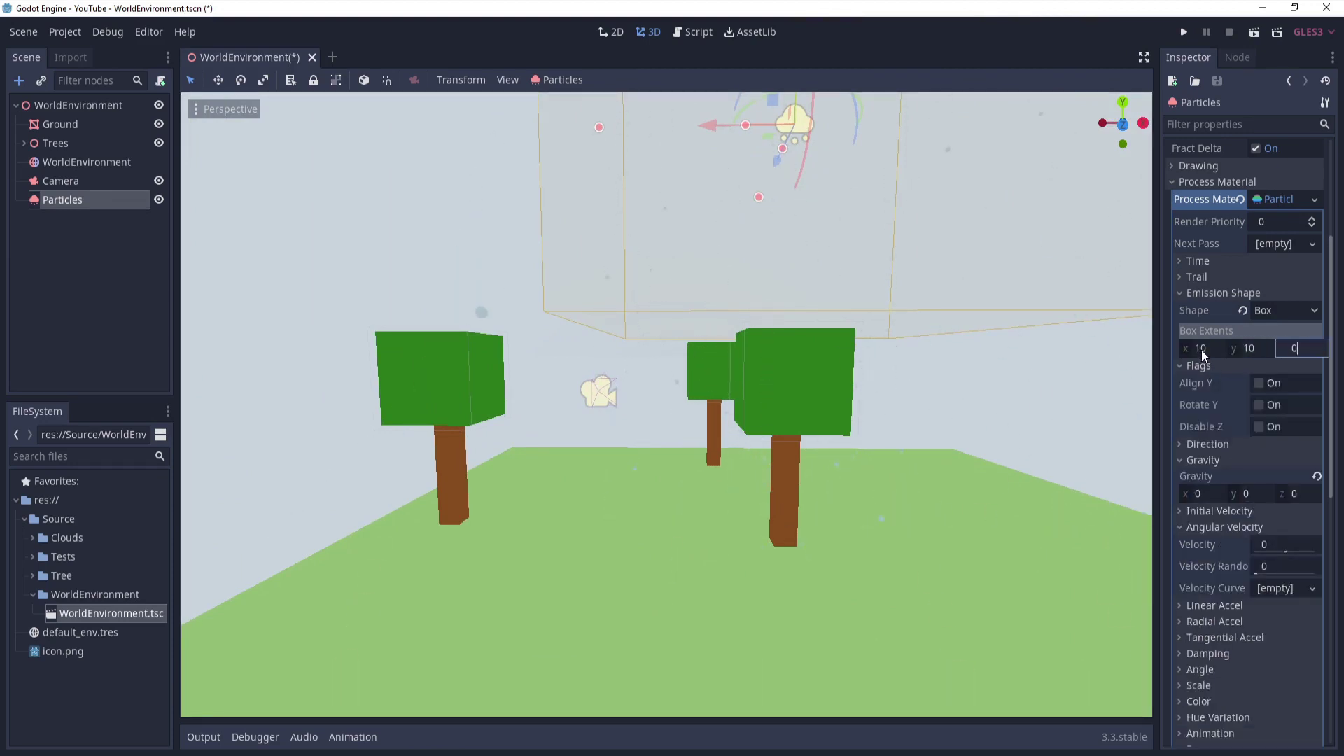
pyautogui.press('a')
pyautogui.moveTo(842, 376); pyautogui.dragTo(979, 336, button='right')
pyautogui.press('a')
pyautogui.press('w')
pyautogui.press('w')
pyautogui.moveTo(658, 378); pyautogui.dragTo(843, 376, button='right')
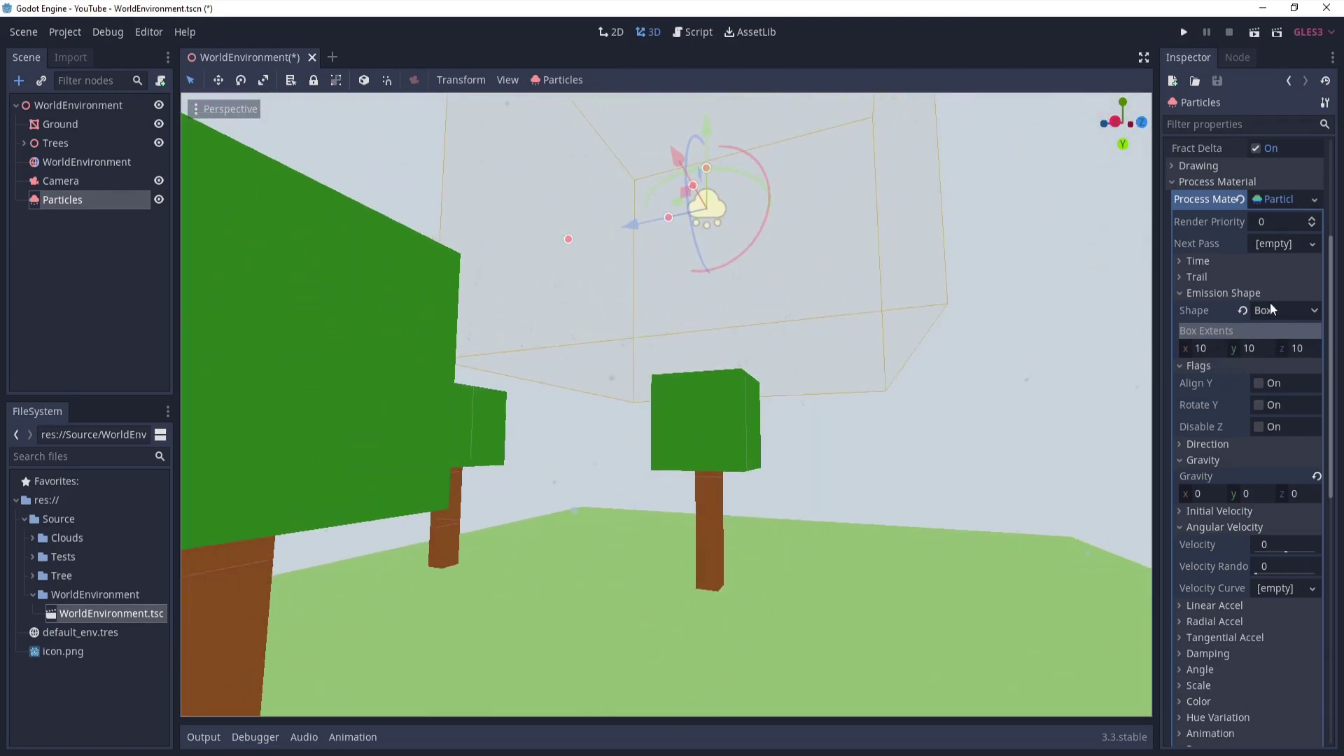
# Step: Double the particle amount to 96 and check the density around the trees
pyautogui.scroll(5, 1241, 317)
pyautogui.click(1273, 187)
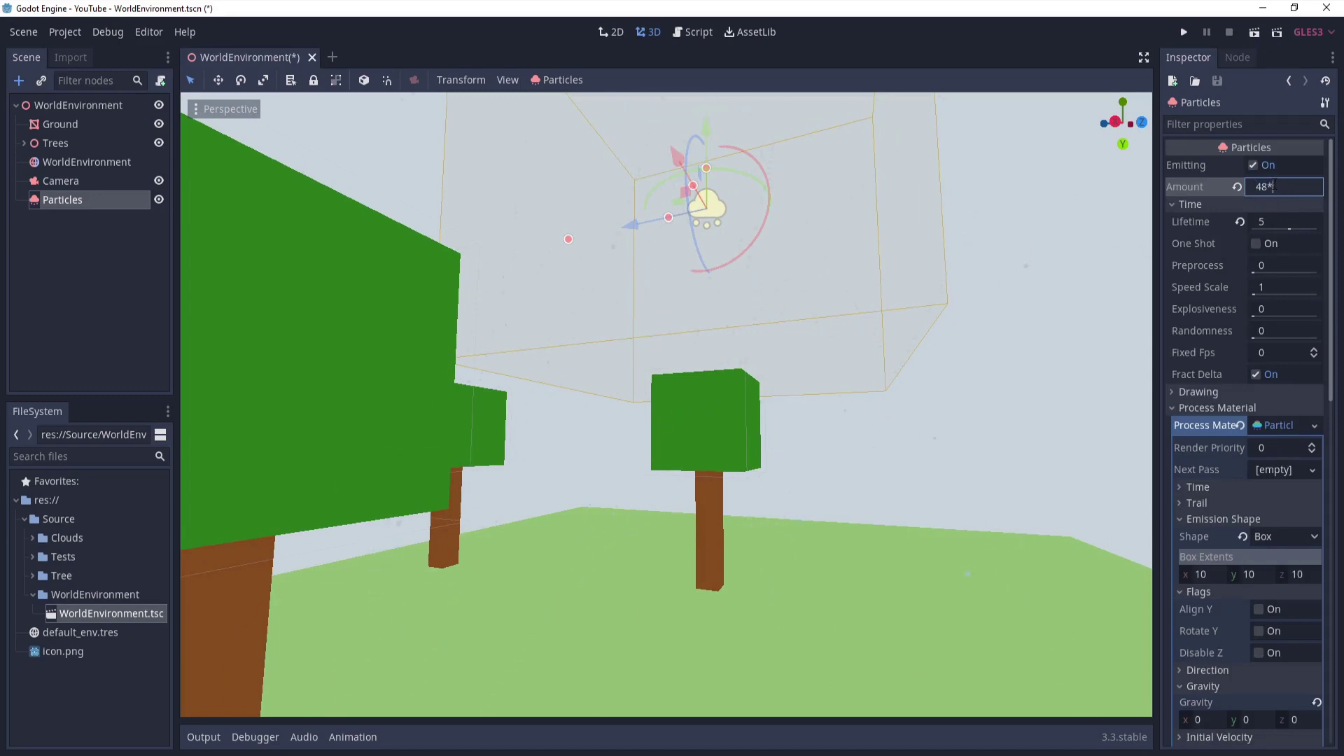
pyautogui.moveTo(667, 404); pyautogui.dragTo(601, 448, button='right')
pyautogui.moveTo(700, 448)
pyautogui.mouseDown(button='right')
pyautogui.moveTo(693, 476)
pyautogui.moveTo(700, 441)
pyautogui.moveTo(718, 434)
pyautogui.mouseUp(button='right')
pyautogui.moveTo(490, 434); pyautogui.dragTo(1092, 434, button='right')
pyautogui.moveTo(714, 434); pyautogui.dragTo(701, 437, button='right')
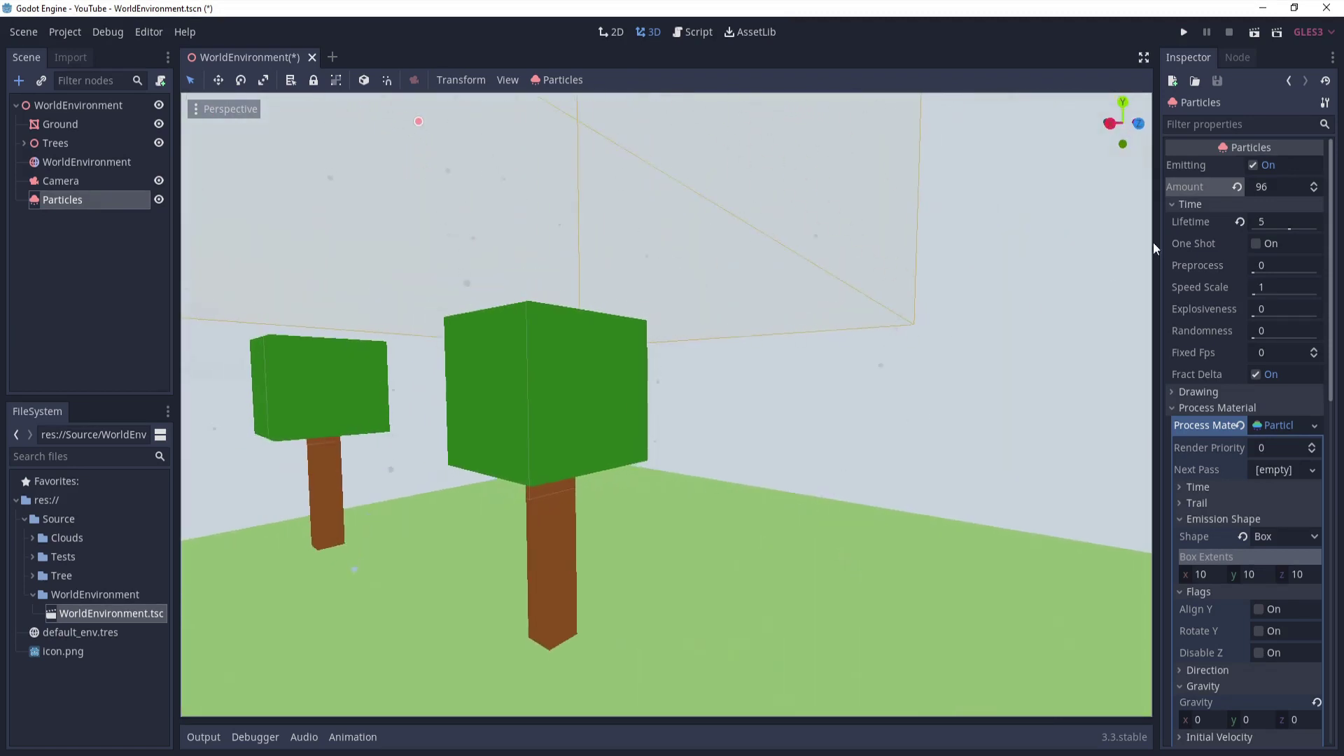
# Step: Review the remaining process material parameters, including radial acceleration
pyautogui.click(1256, 203)
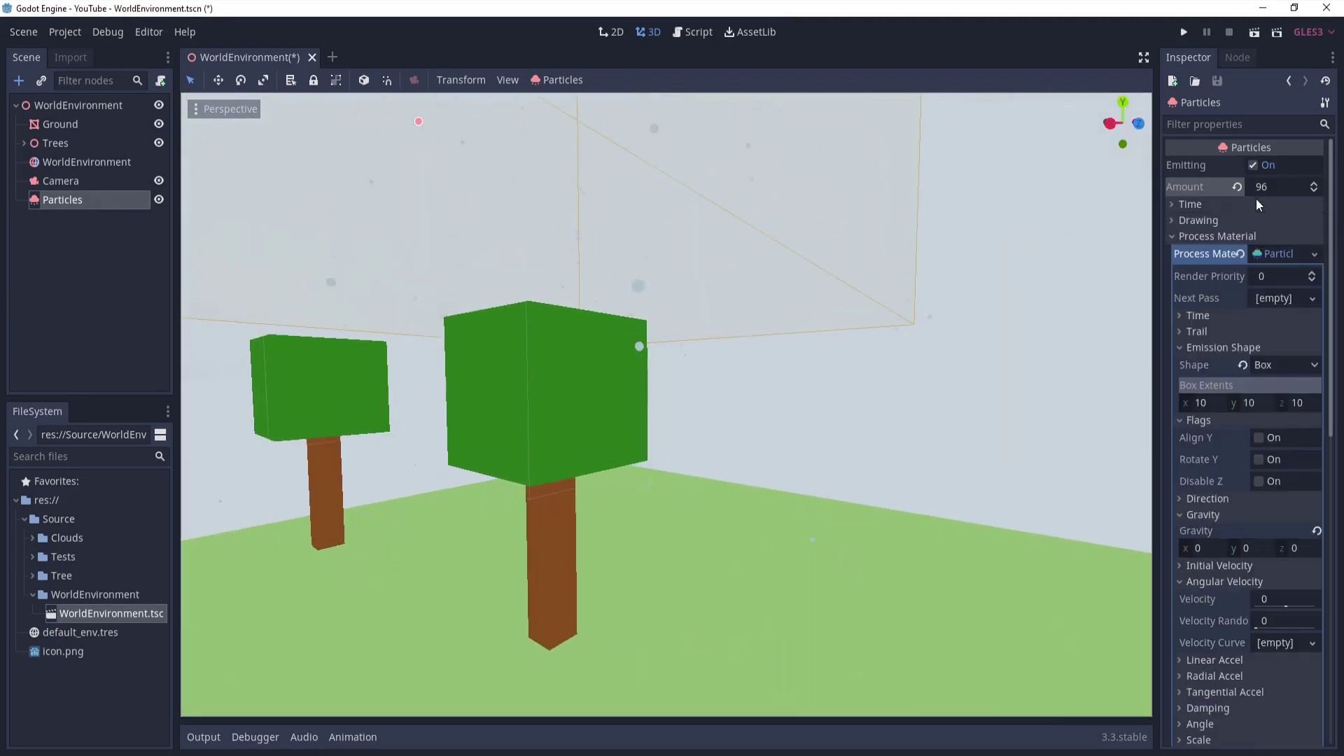
pyautogui.click(1220, 236)
pyautogui.click(1220, 236)
pyautogui.click(1219, 236)
pyautogui.click(1220, 236)
pyautogui.scroll(-6, 1210, 396)
pyautogui.scroll(4, 1210, 396)
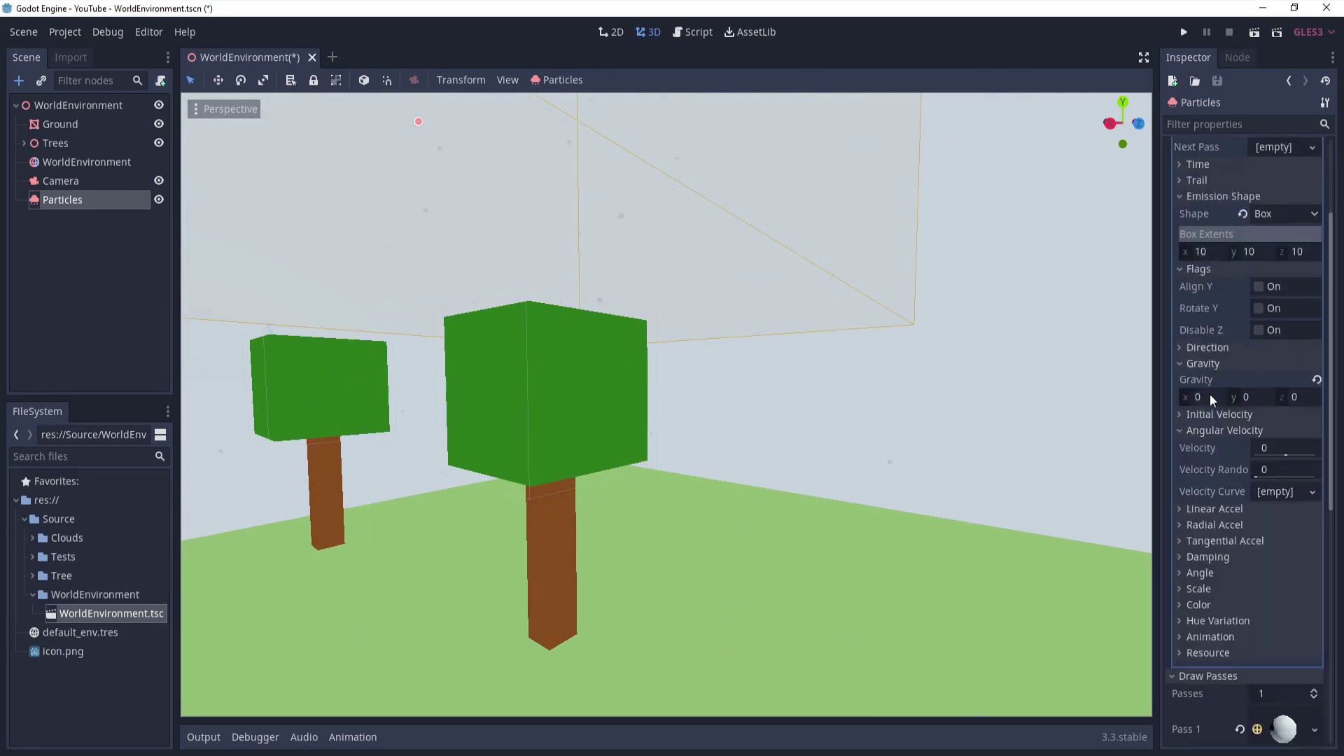
pyautogui.scroll(-3, 1210, 394)
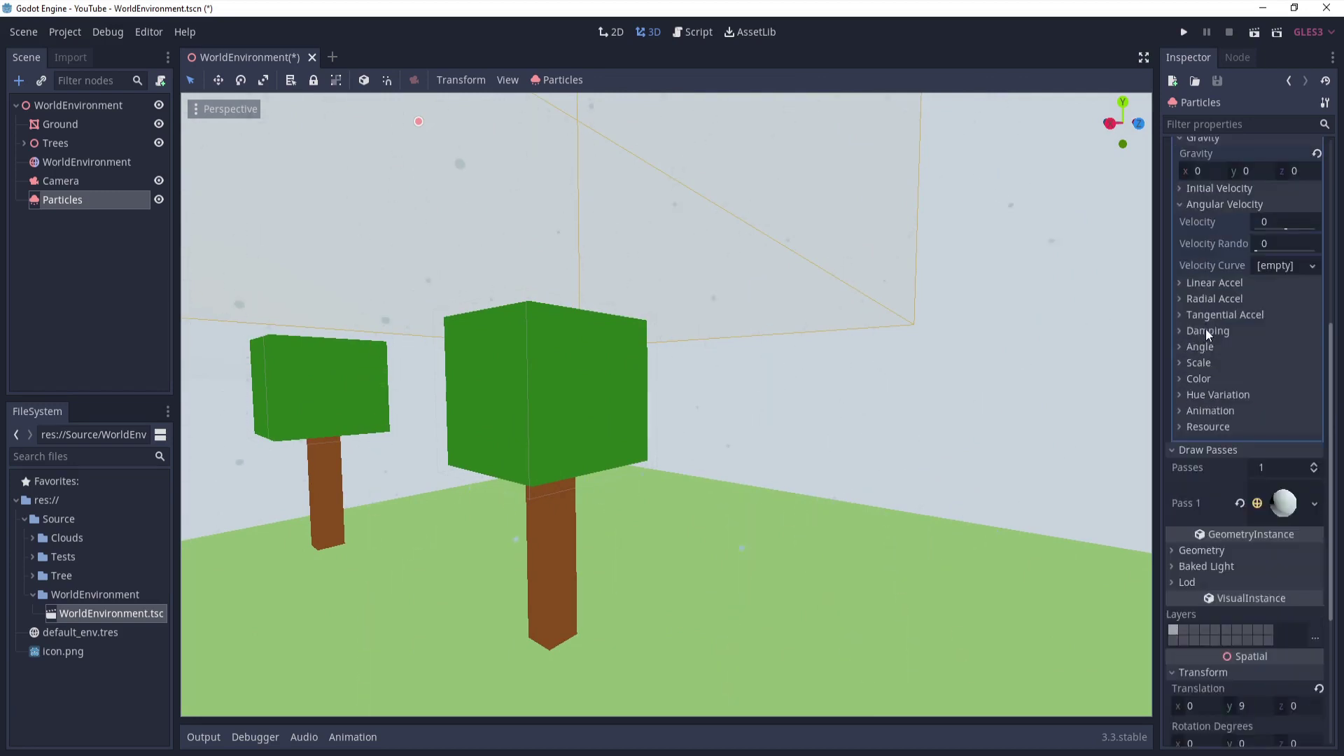
pyautogui.click(1198, 299)
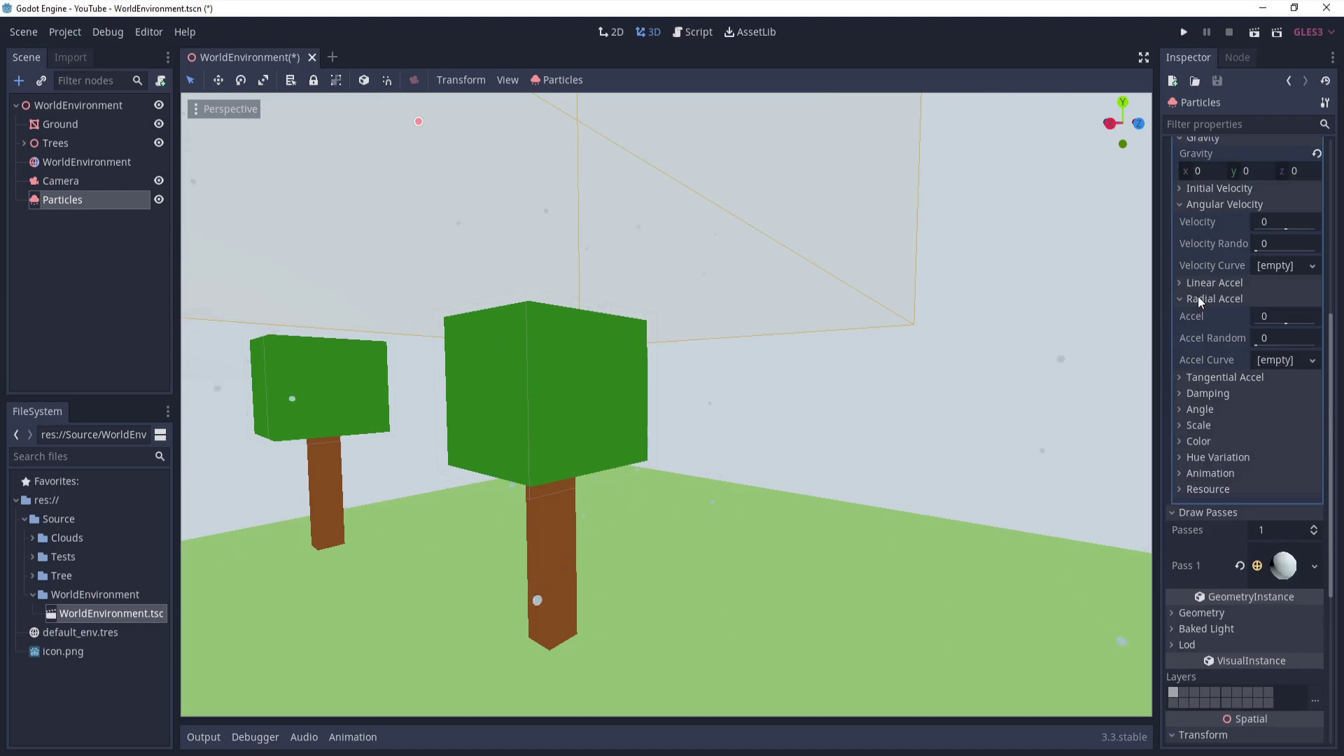
pyautogui.click(1198, 299)
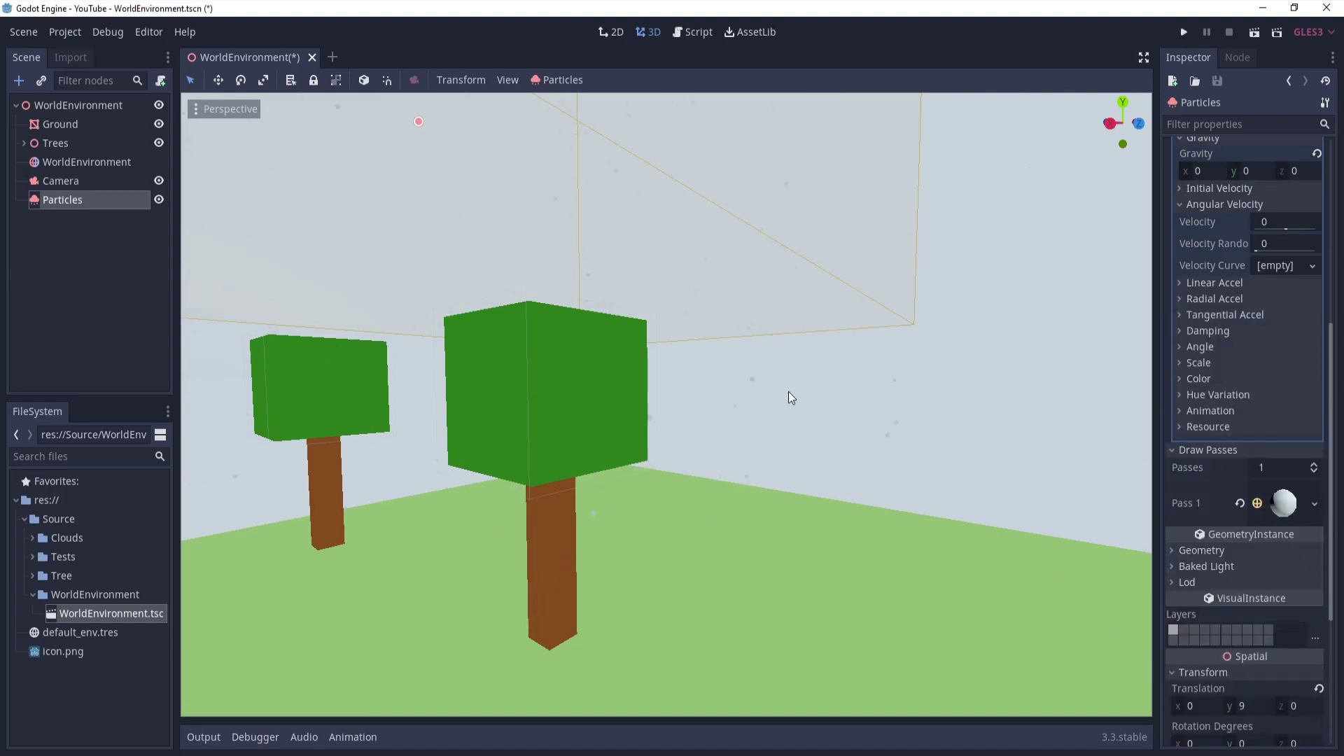
# Step: Darken the procedural sky's top color to the grey 99a5ae in the WorldEnvironment node
pyautogui.moveTo(789, 392); pyautogui.dragTo(637, 323, button='right')
pyautogui.press('w')
pyautogui.press('a')
pyautogui.press('d')
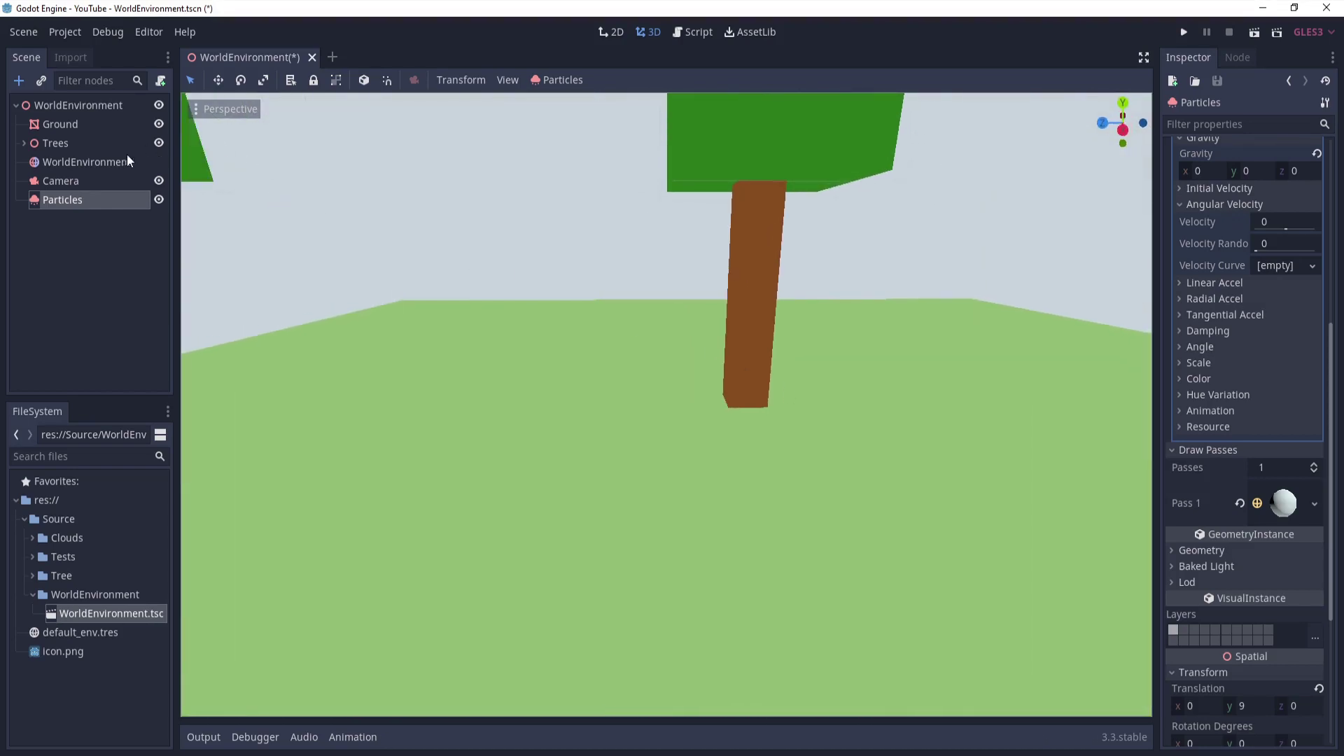
pyautogui.moveTo(347, 227)
pyautogui.mouseDown(button='right')
pyautogui.moveTo(378, 231)
pyautogui.moveTo(354, 228)
pyautogui.moveTo(357, 201)
pyautogui.moveTo(319, 208)
pyautogui.moveTo(360, 232)
pyautogui.mouseUp(button='right')
pyautogui.press('s')
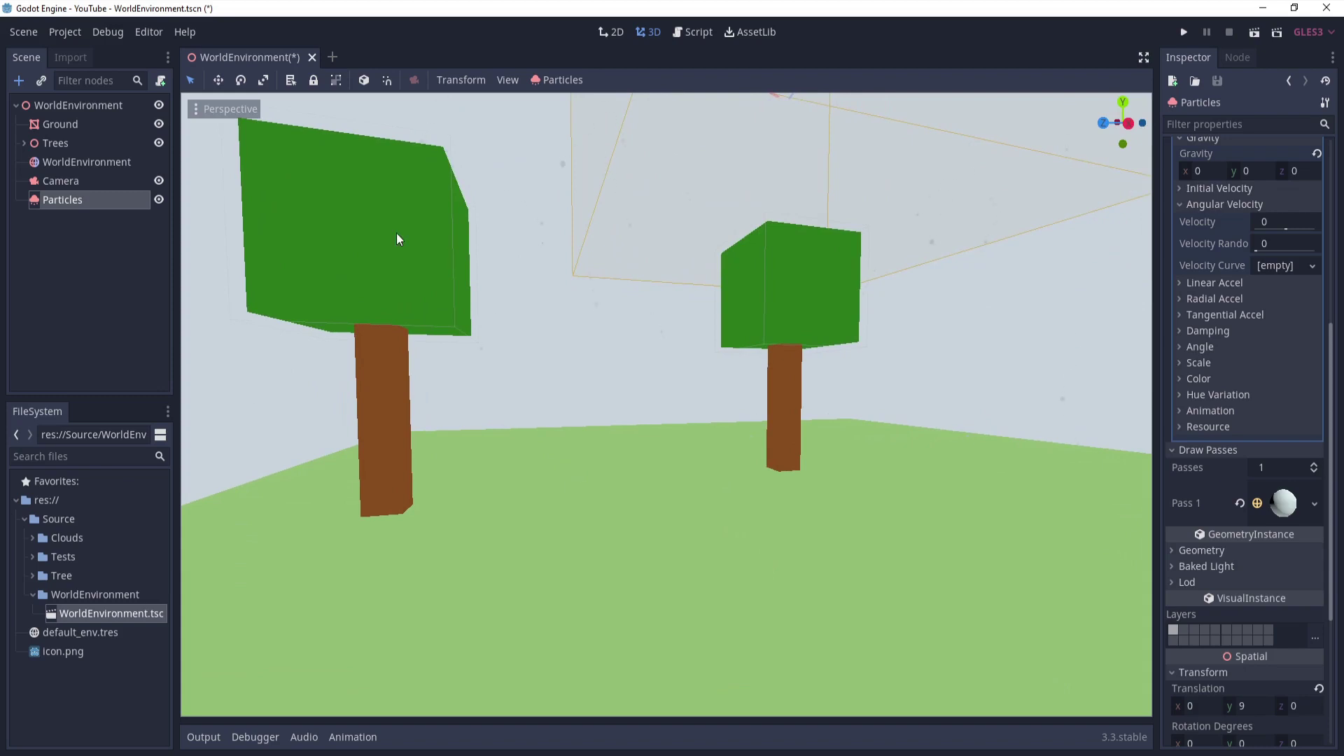
pyautogui.click(98, 164)
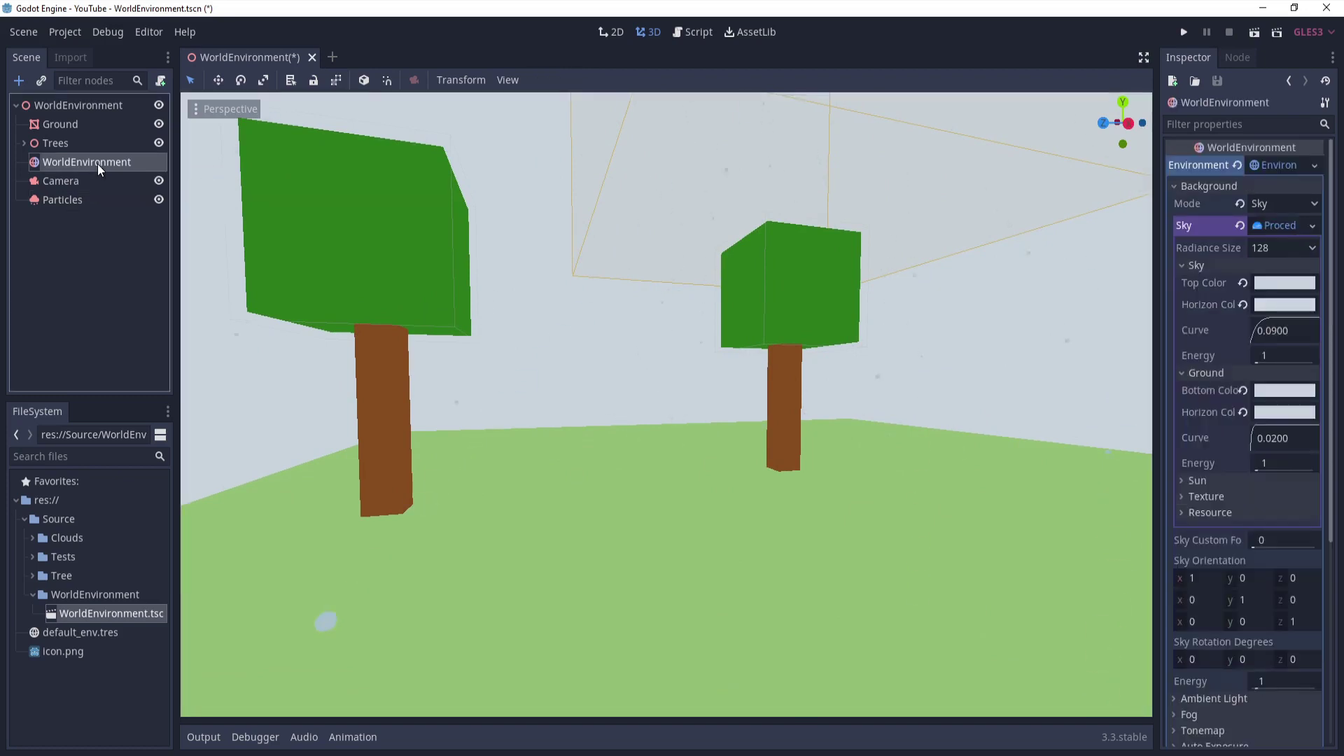
pyautogui.click(1275, 283)
pyautogui.moveTo(1070, 57); pyautogui.dragTo(1076, 87)
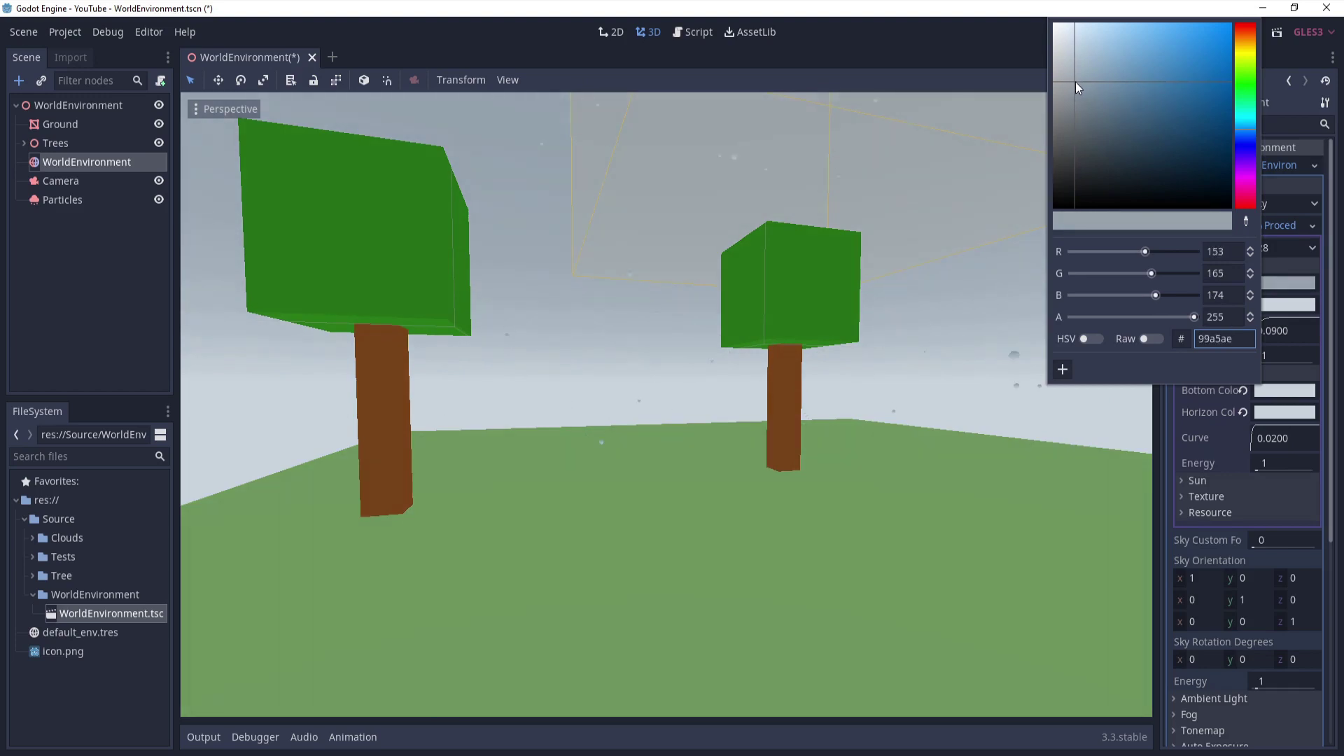
# Step: Set the sky's horizon color and the ground's bottom and horizon colors to 99a5ae
pyautogui.click(1279, 312)
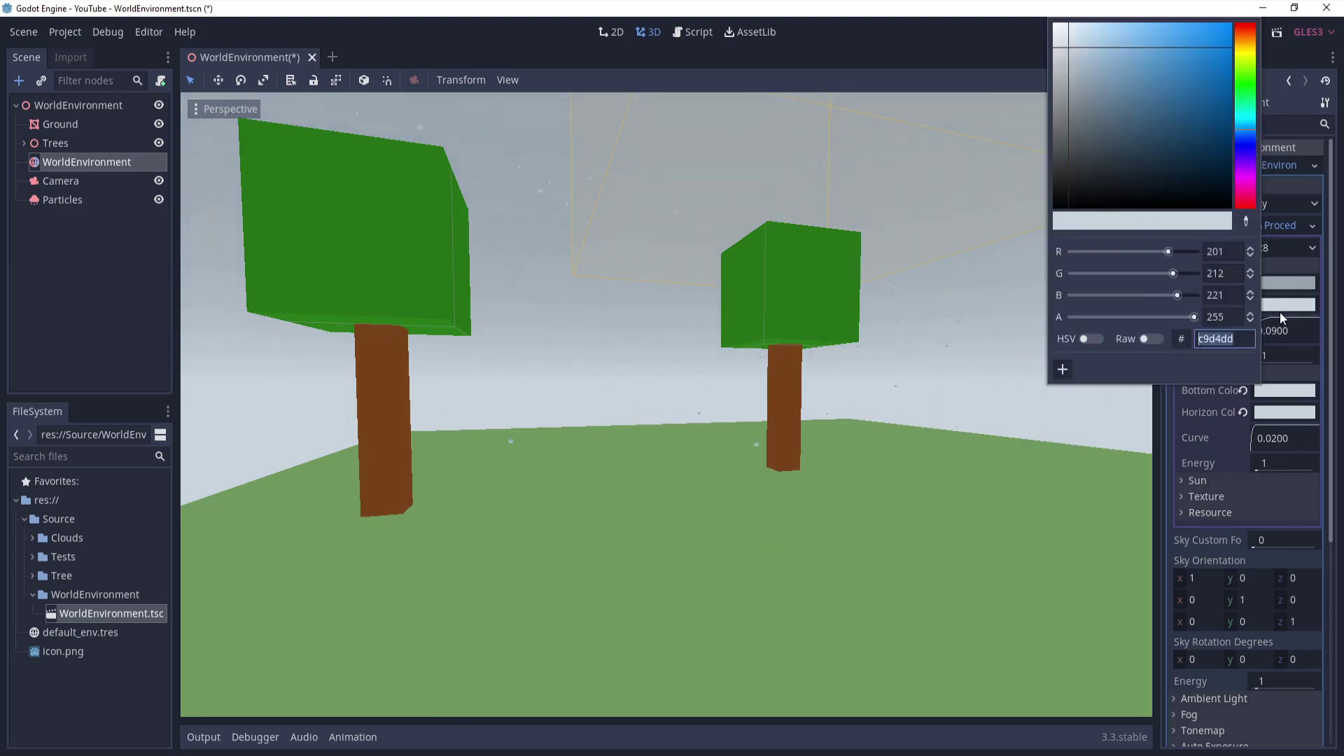
pyautogui.write('99a5ae')
pyautogui.press('Tab')
pyautogui.click(1302, 391)
pyautogui.write('99a5ae')
pyautogui.press('Tab')
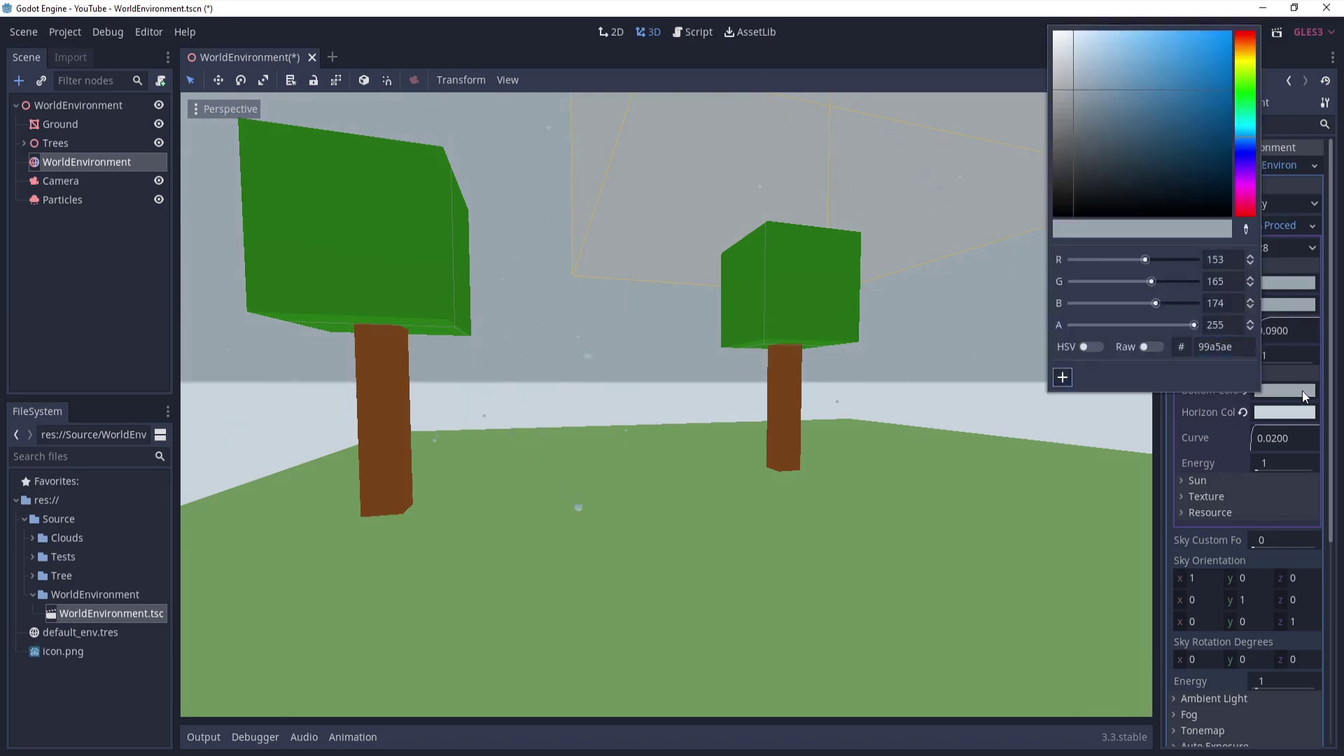
pyautogui.click(1301, 407)
pyautogui.write('99a5ae')
pyautogui.click(1299, 376)
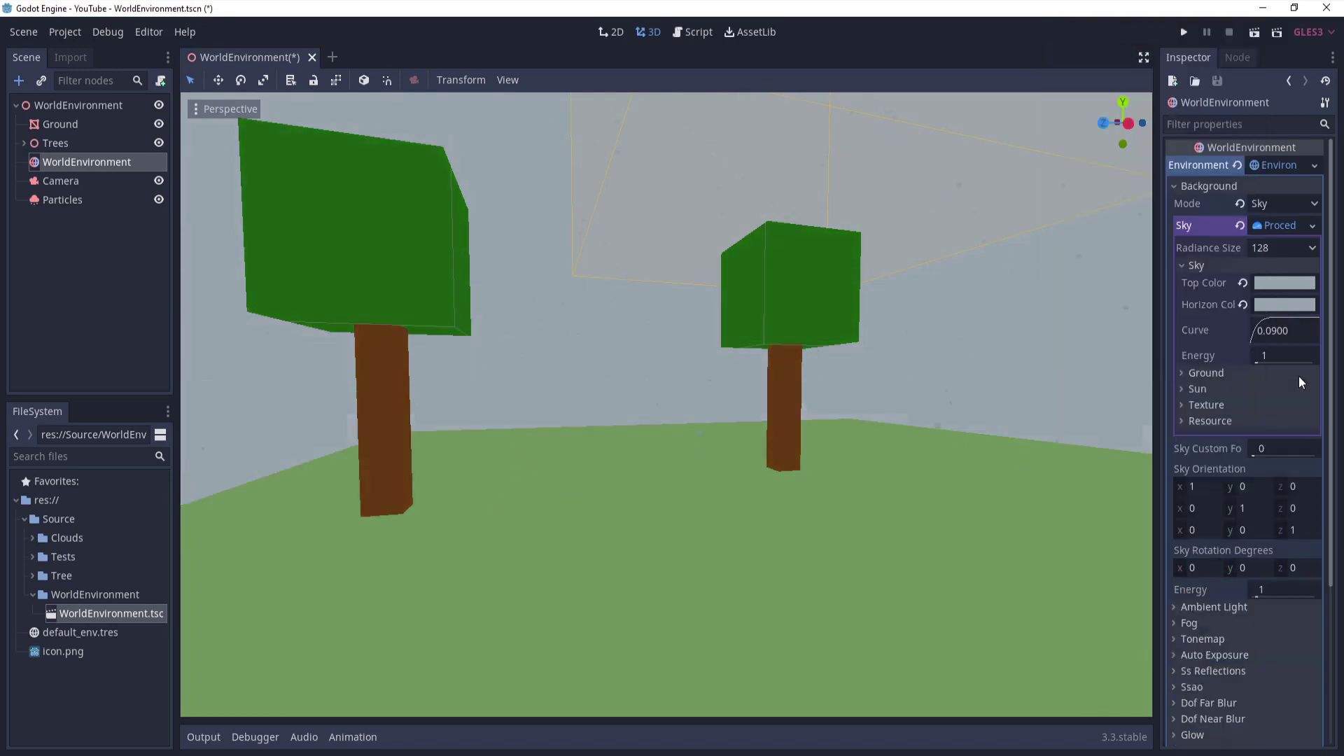
pyautogui.click(1233, 260)
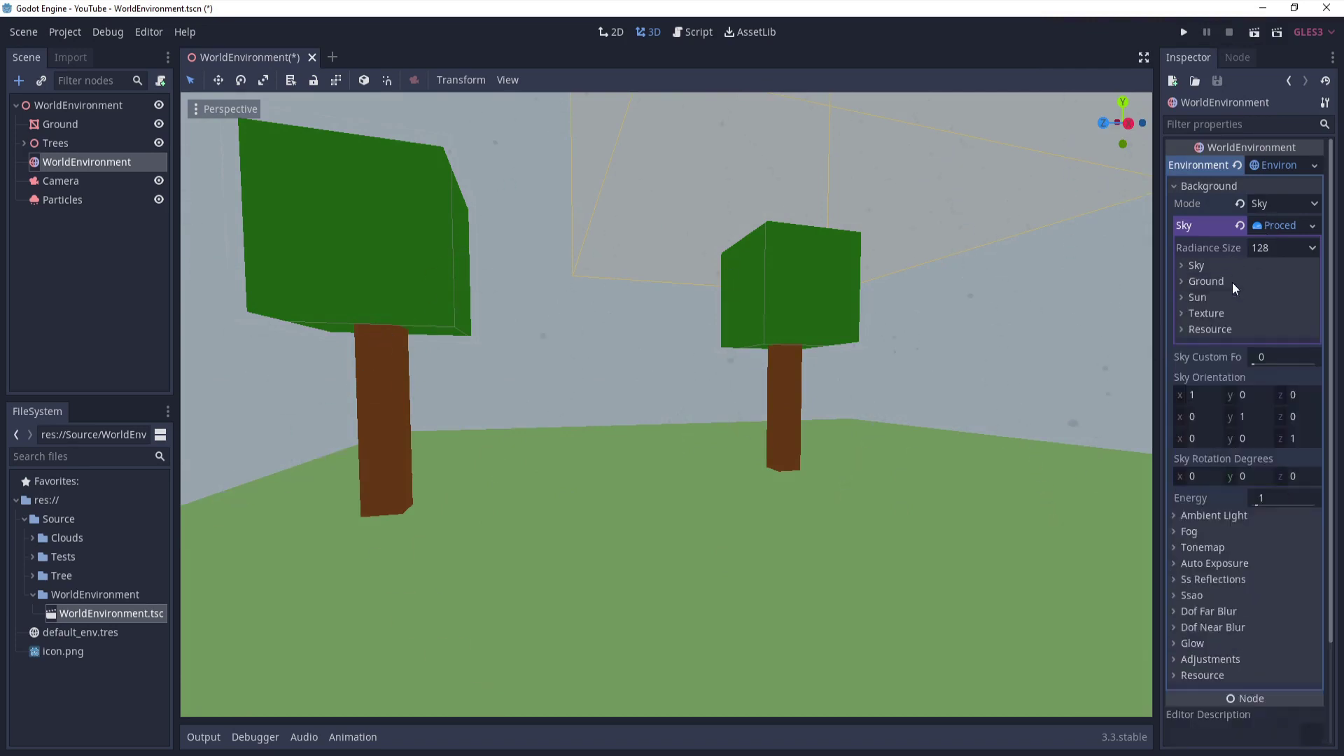
pyautogui.click(1270, 301)
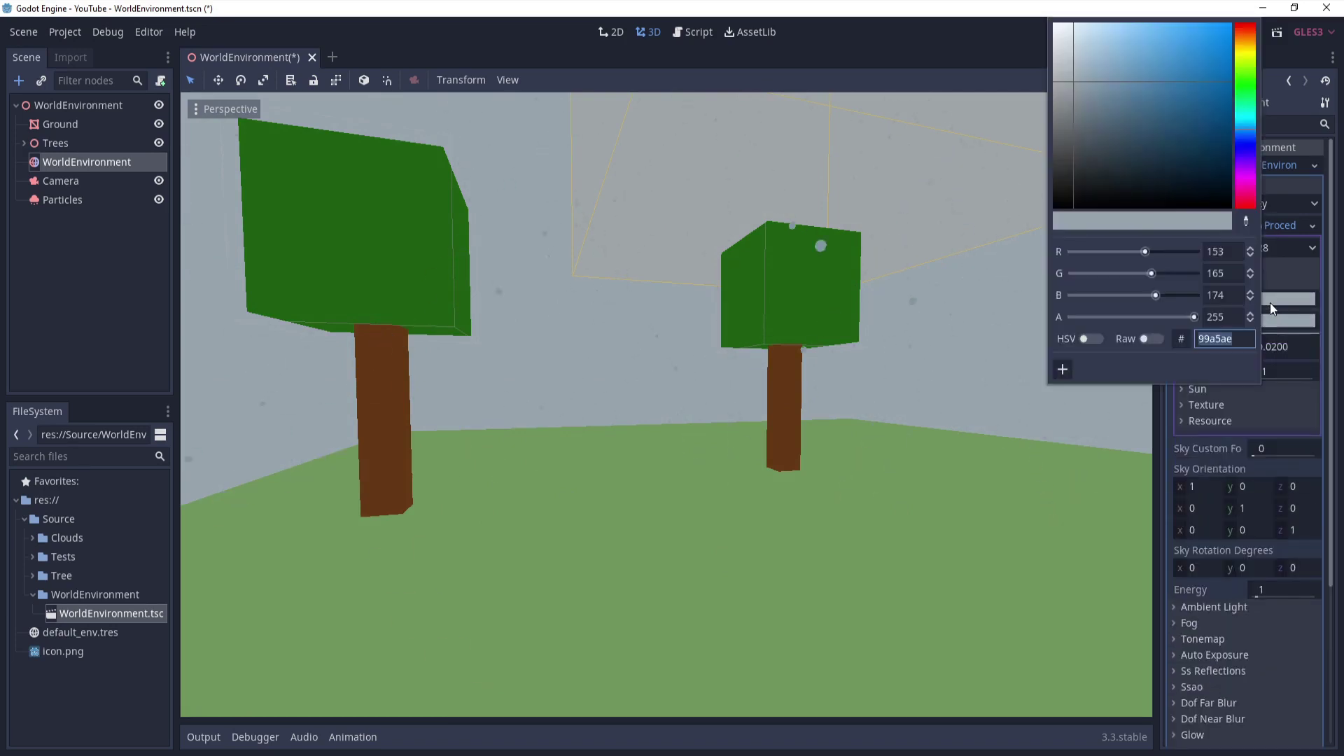
pyautogui.click(1287, 274)
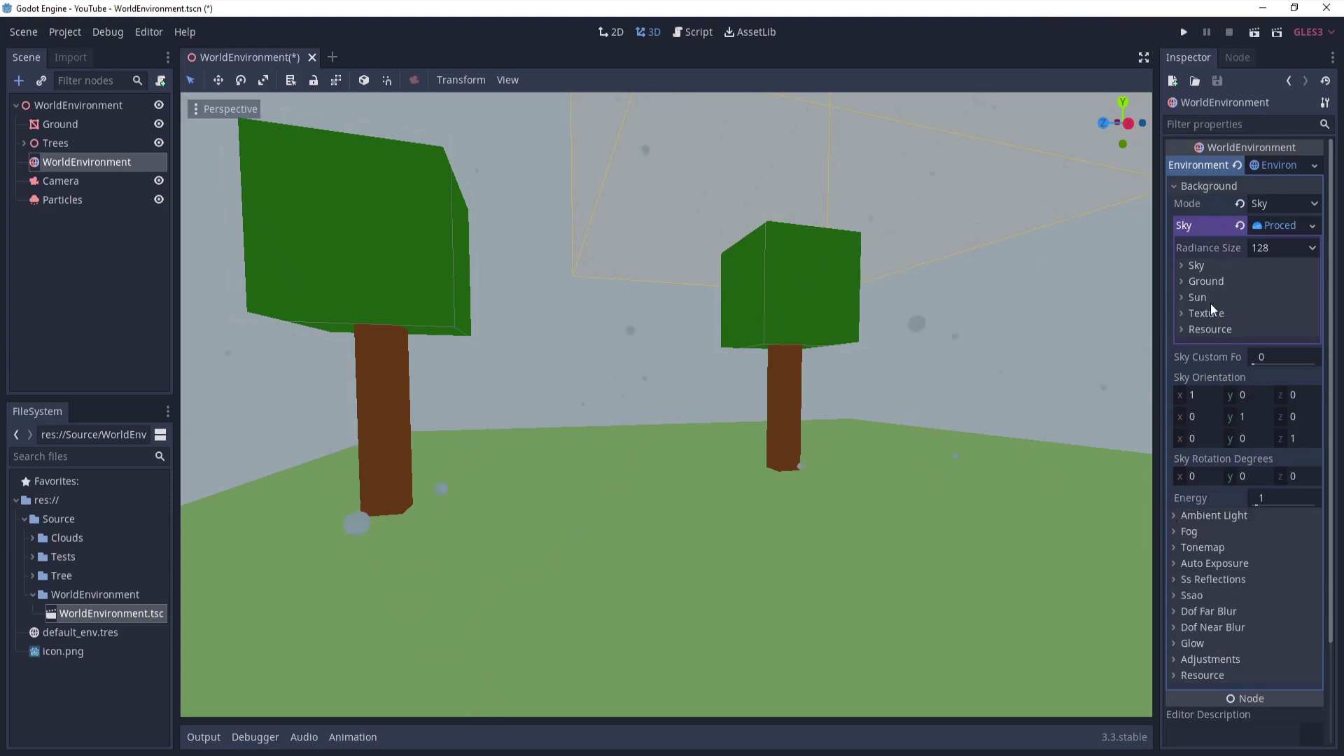
# Step: Enable fog in the WorldEnvironment's environment and compare the trees with depth fog switched off and on
pyautogui.click(1257, 187)
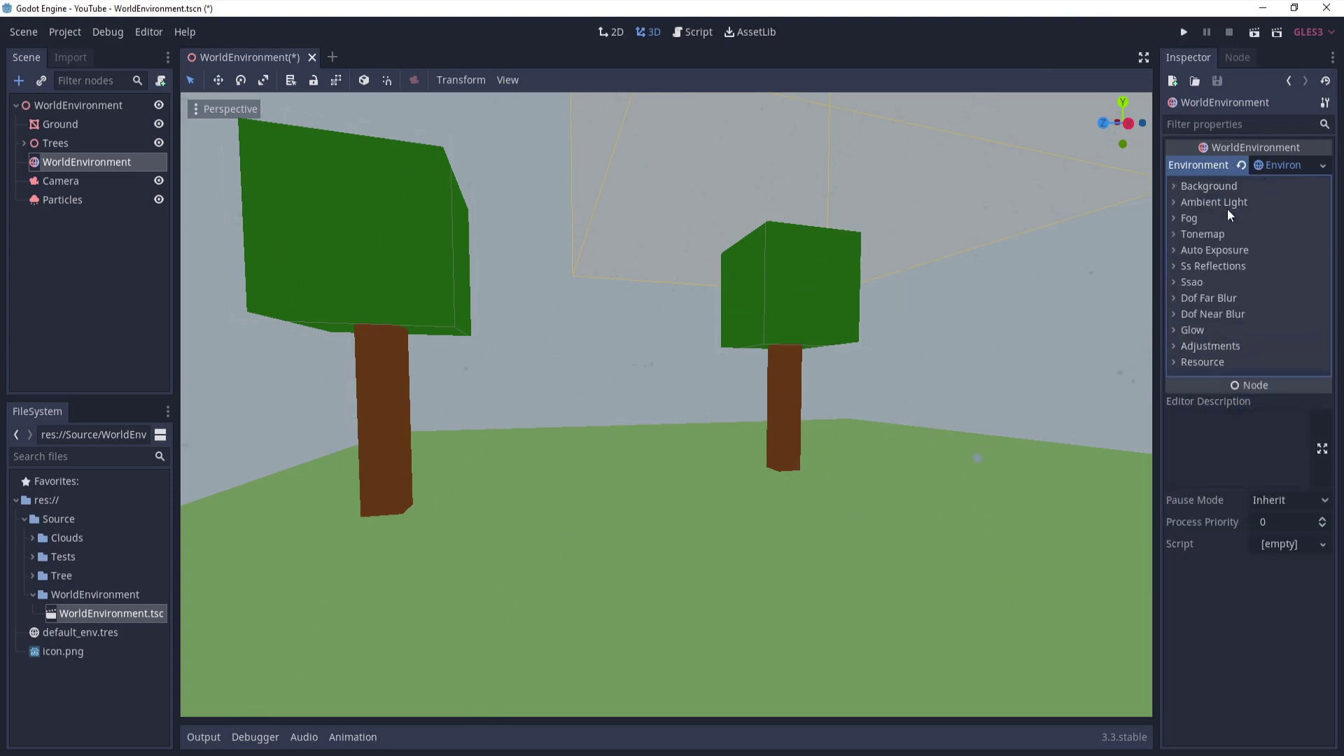
pyautogui.click(1190, 220)
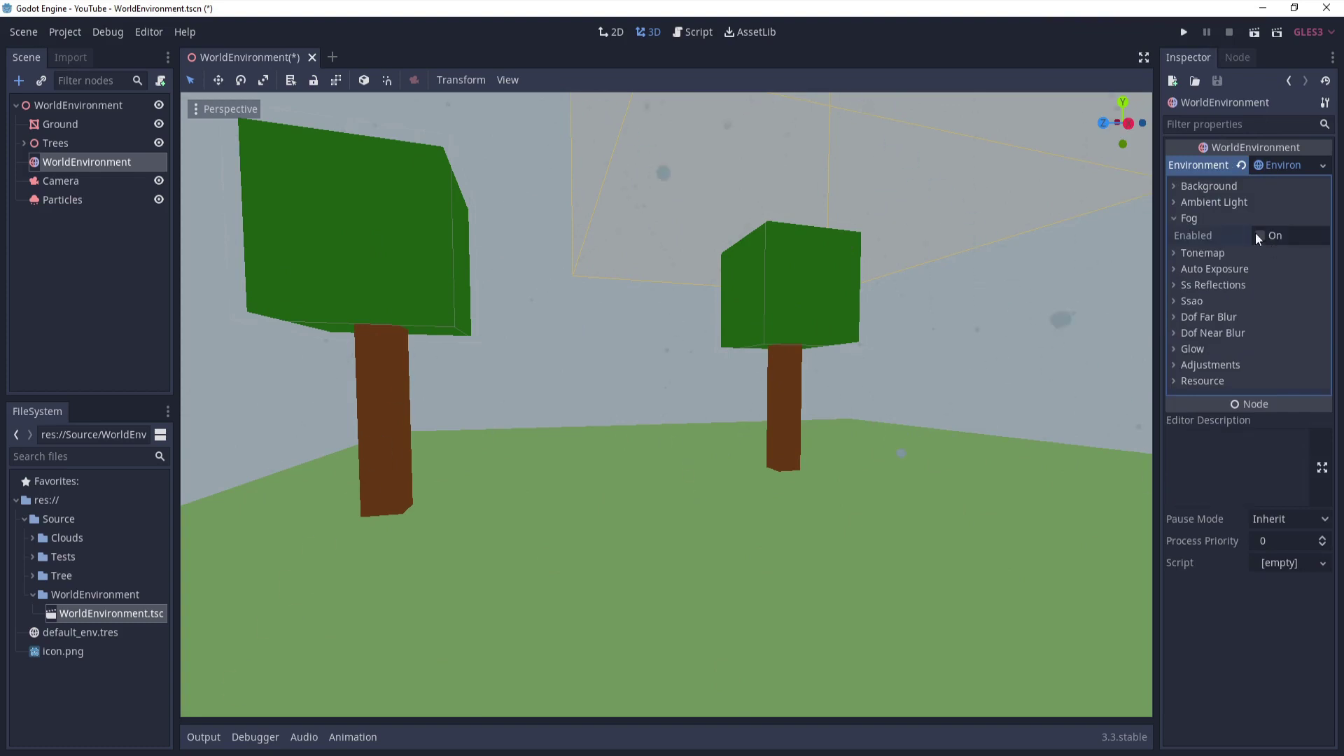
pyautogui.click(1258, 235)
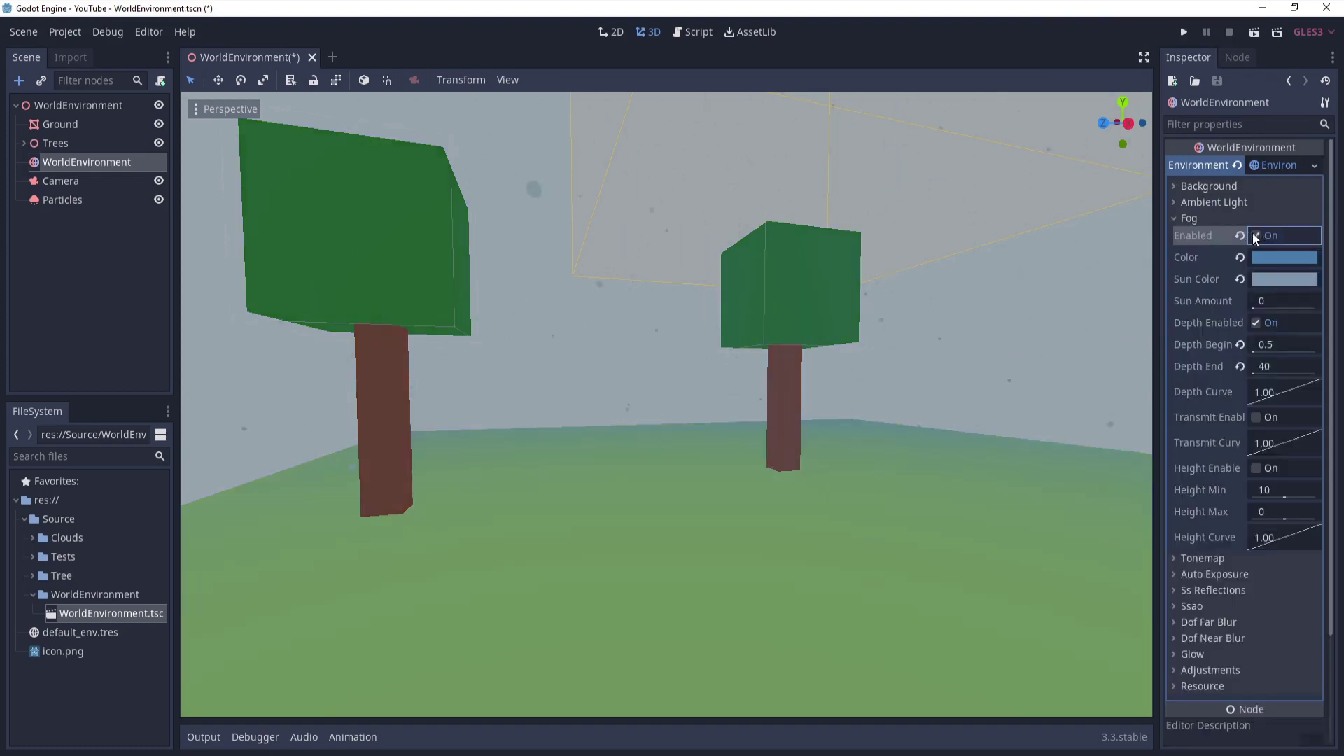
pyautogui.moveTo(926, 341); pyautogui.dragTo(1120, 340, button='right')
pyautogui.moveTo(827, 346); pyautogui.dragTo(954, 356, button='right')
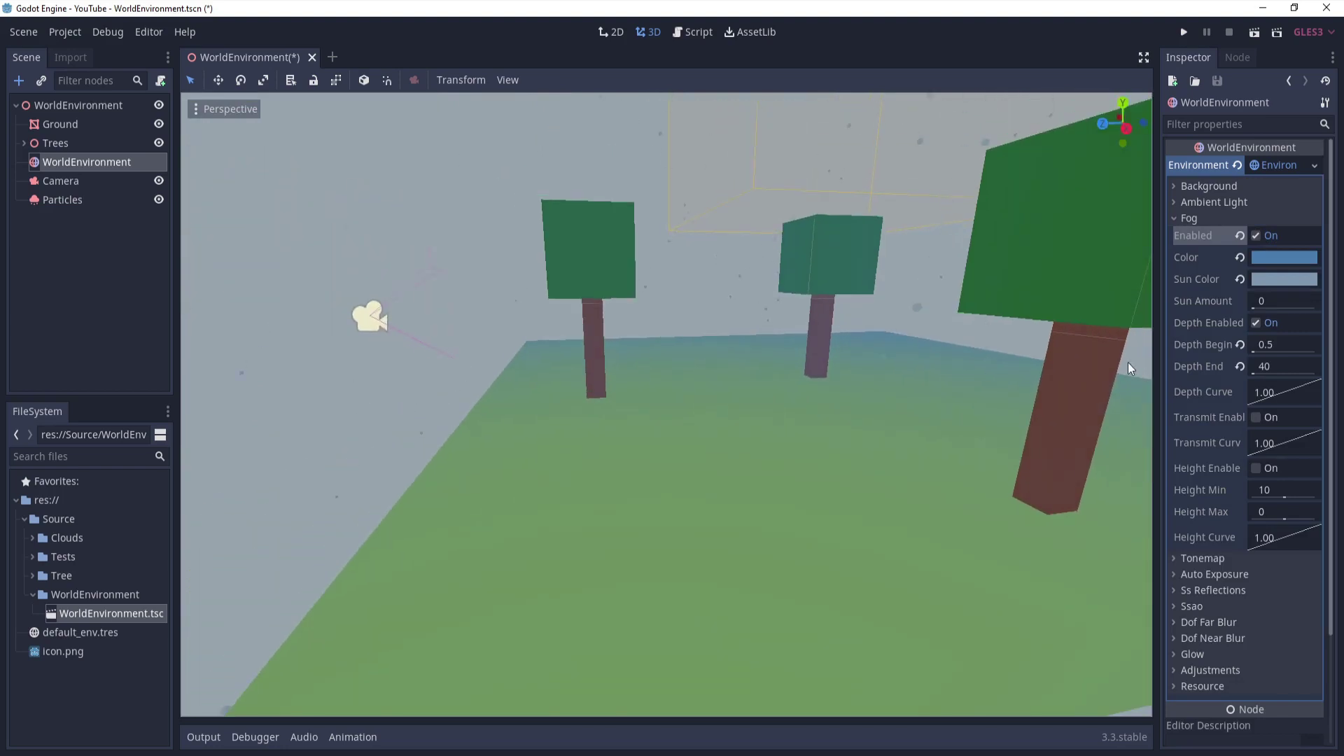
pyautogui.click(1257, 326)
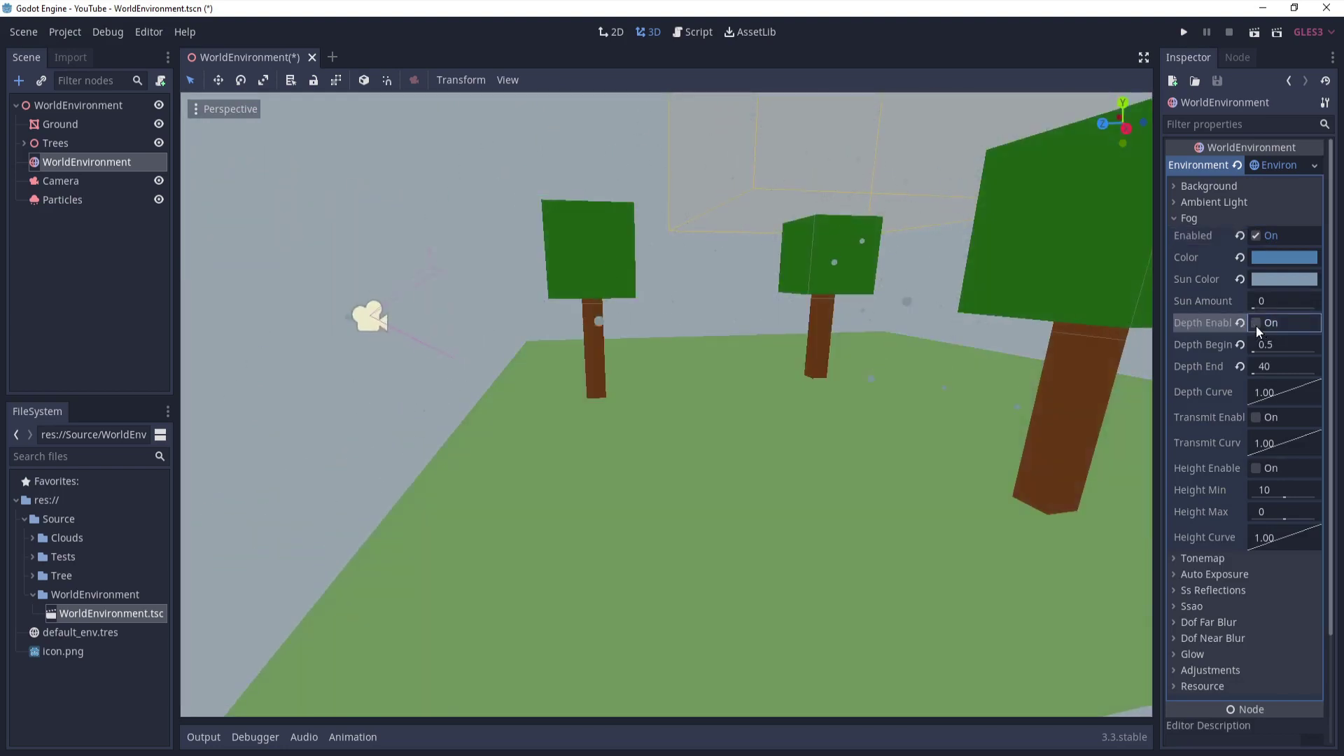
pyautogui.click(1257, 325)
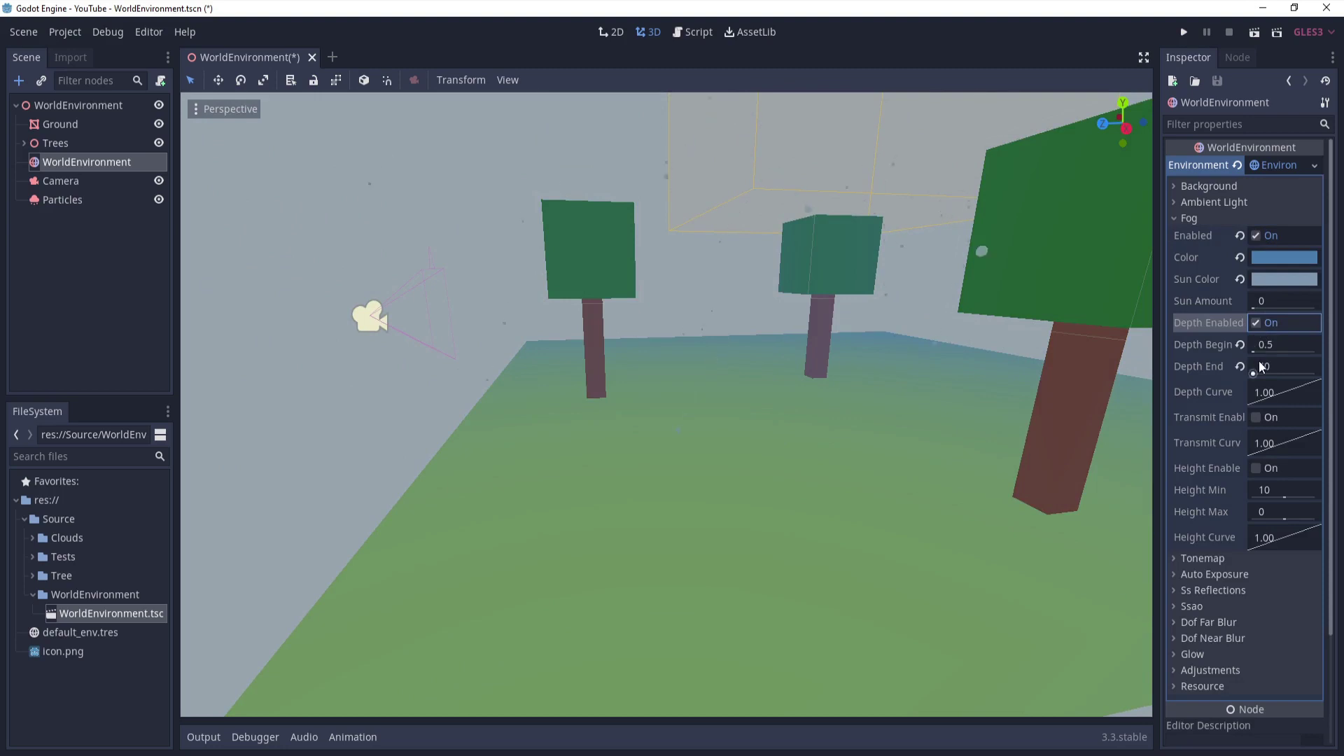
# Step: Try larger fog depth begin values of 89.4 and 2000.5
pyautogui.moveTo(1254, 353); pyautogui.dragTo(1255, 353)
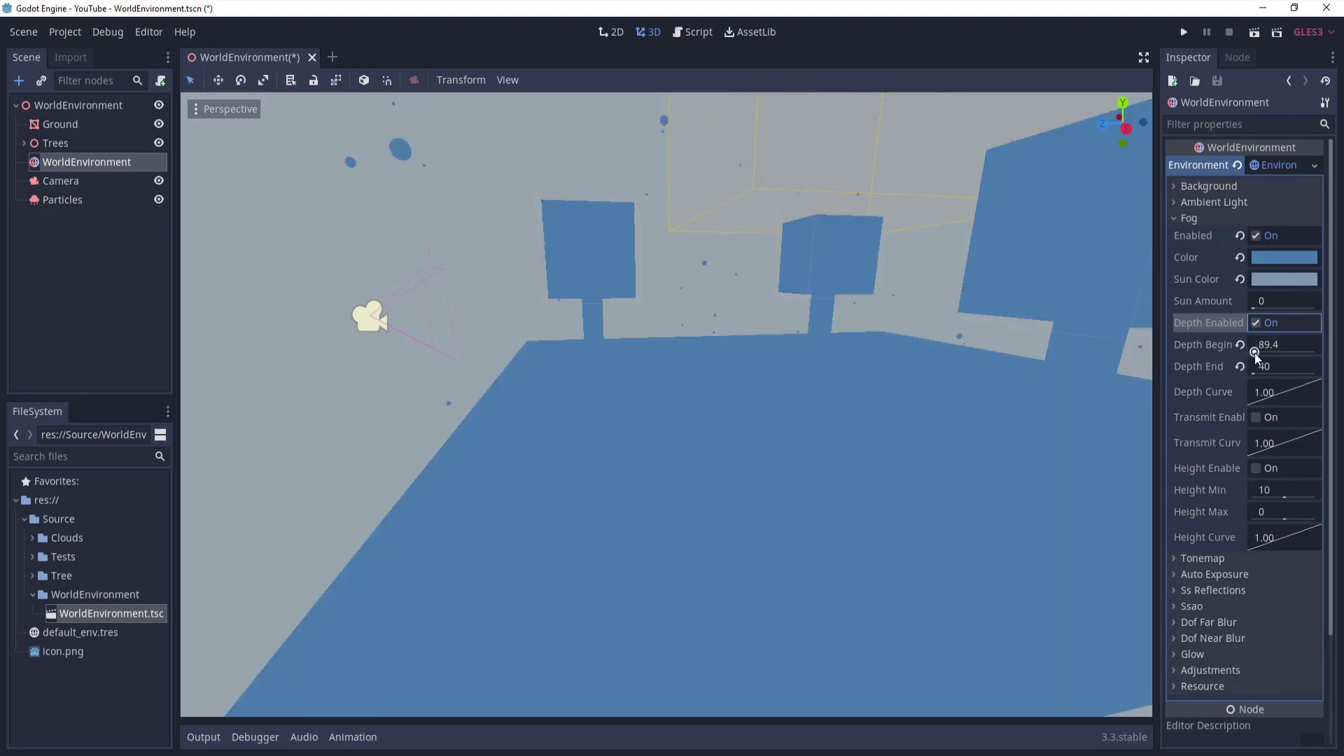
pyautogui.hotkey('ctrl', 'z')
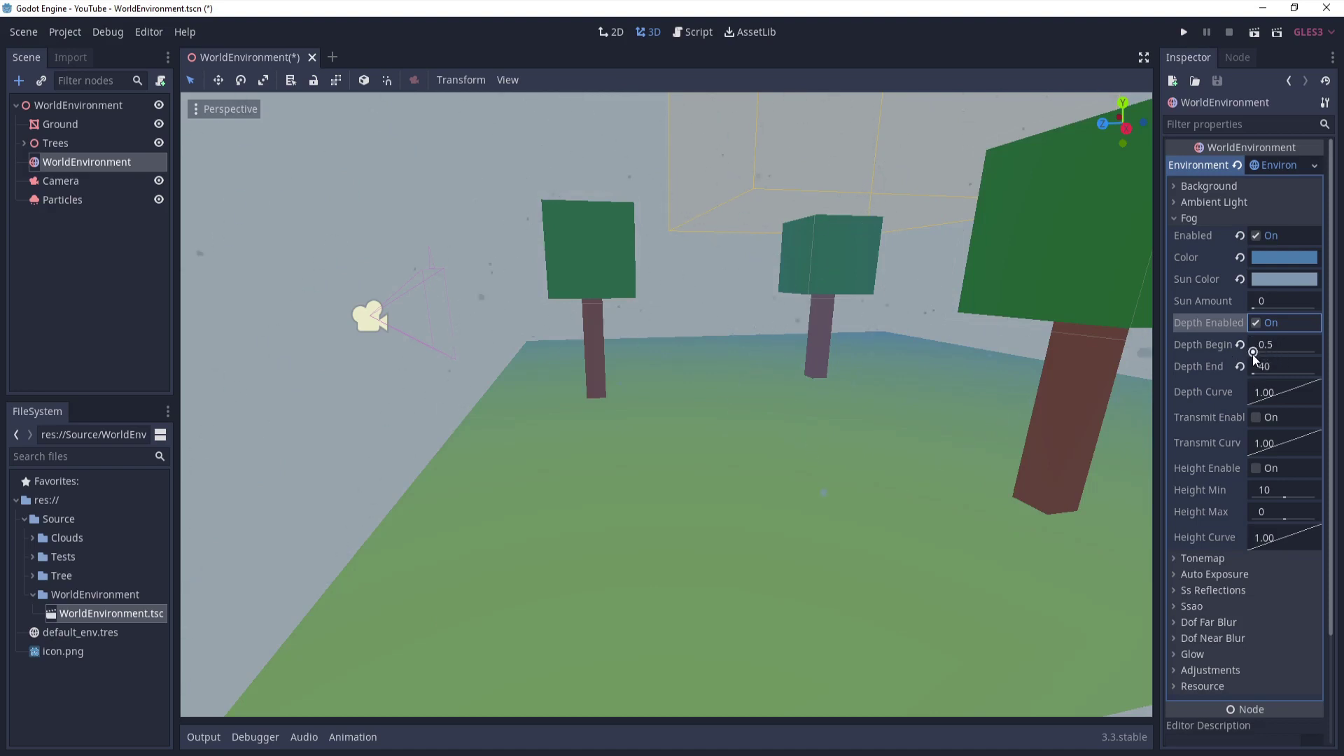
pyautogui.moveTo(1253, 355); pyautogui.dragTo(1288, 354)
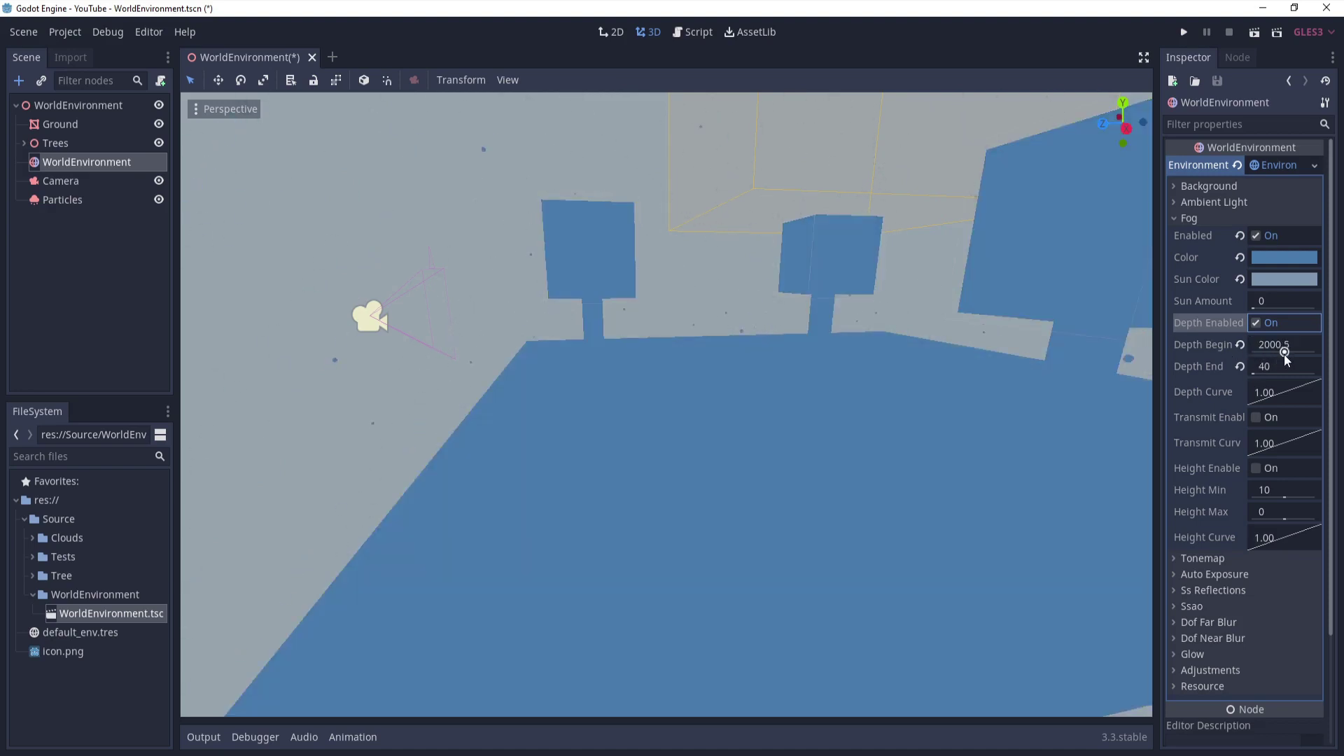
# Step: Reset the fog's depth begin and depth end to their defaults and view the trees from farther away
pyautogui.click(1241, 345)
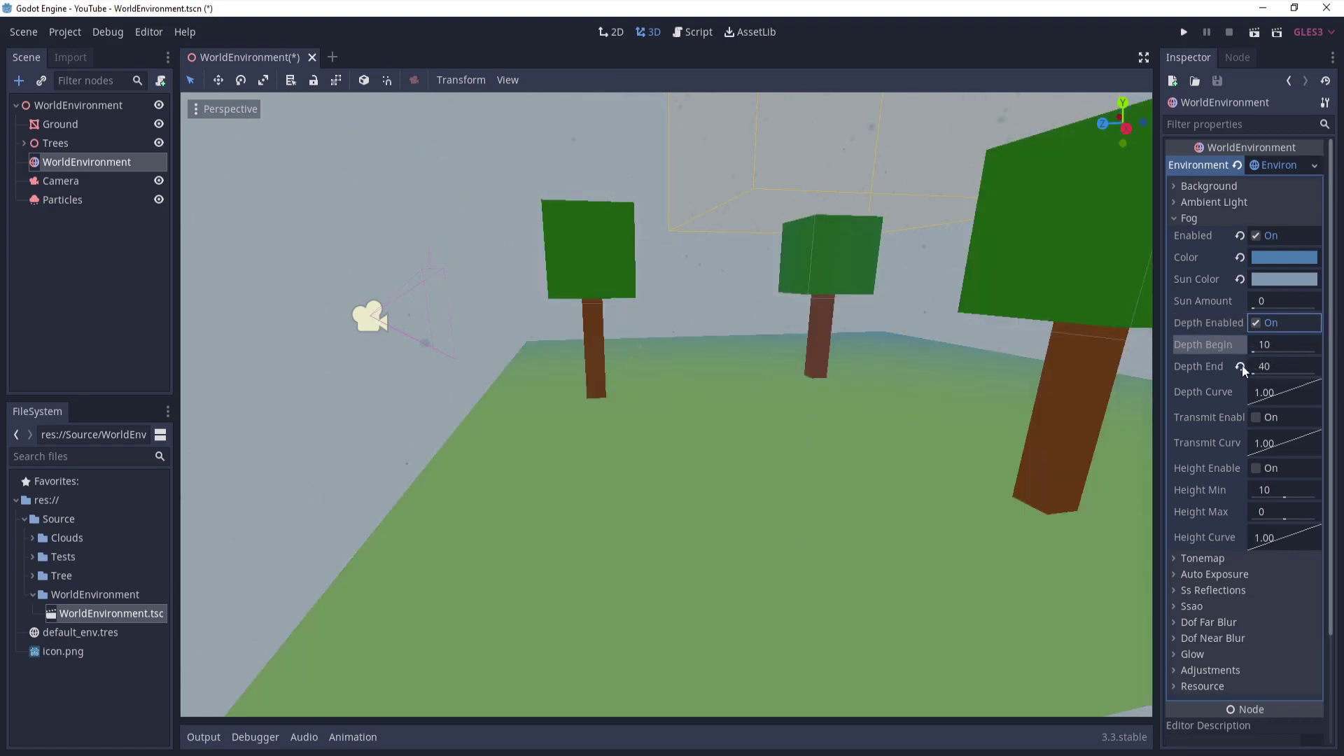
pyautogui.click(1240, 366)
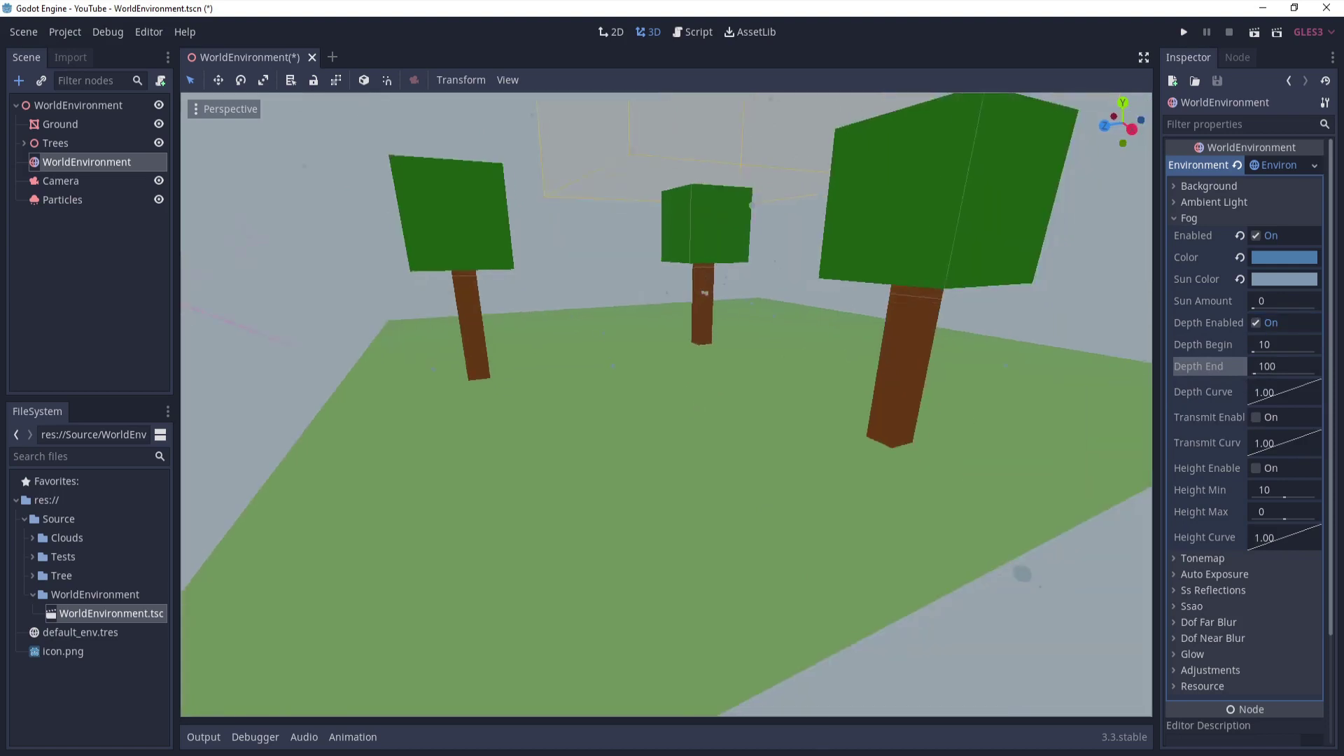
pyautogui.press('s')
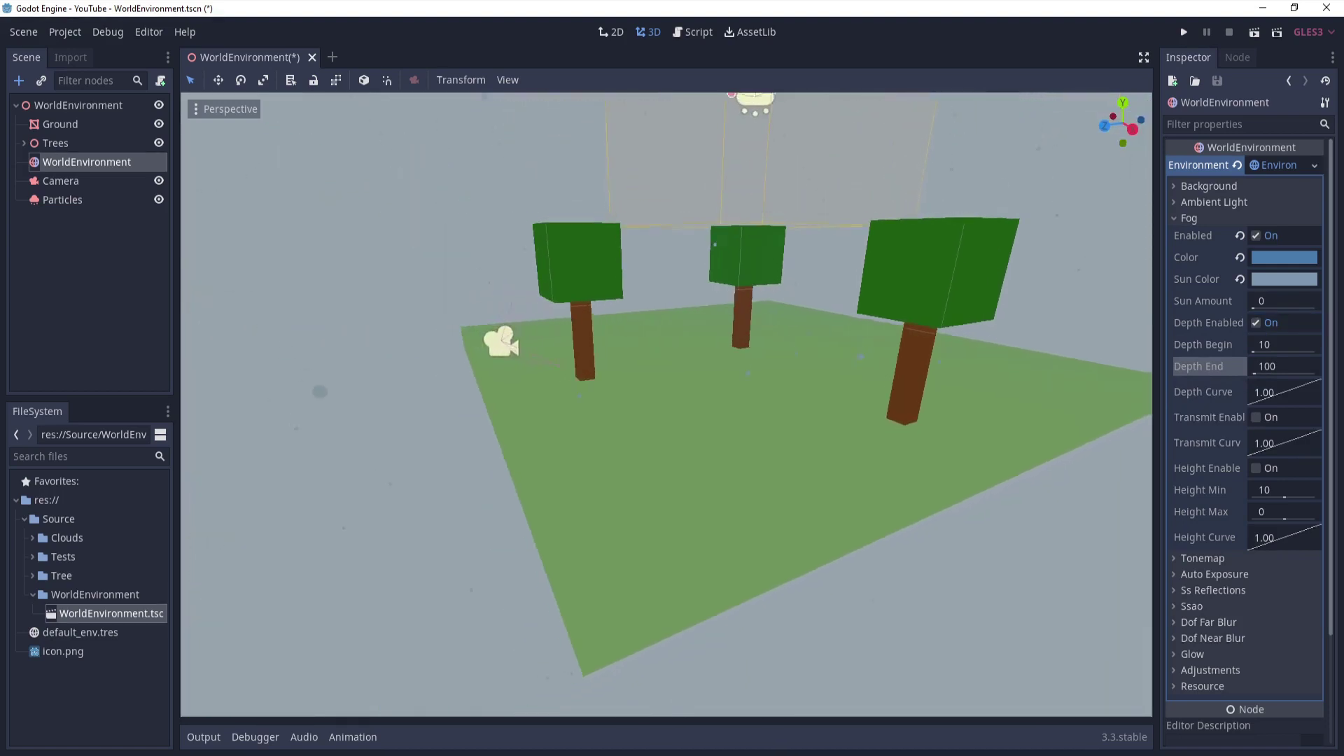
pyautogui.press('s')
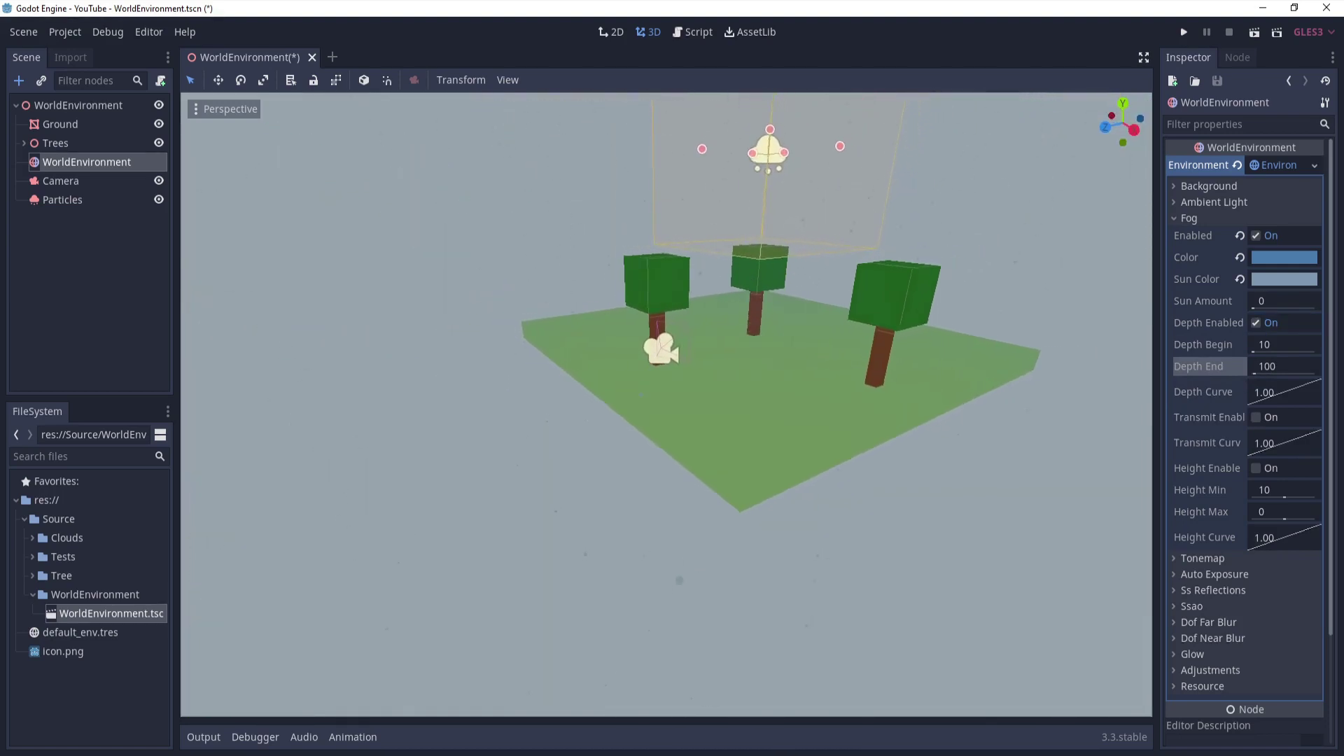
pyautogui.press('s')
# Step: Set the fog's depth begin to 4 and depth end to 40
pyautogui.click(1280, 344)
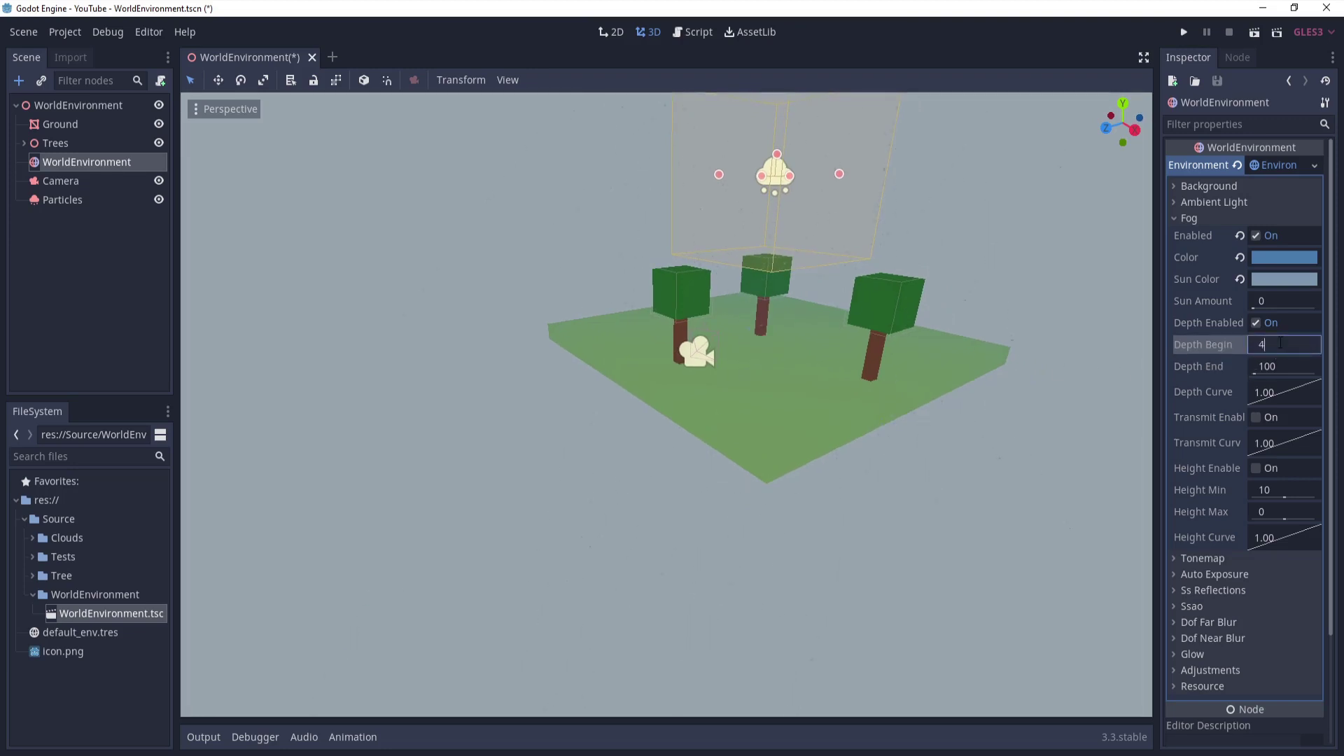
pyautogui.press('Tab')
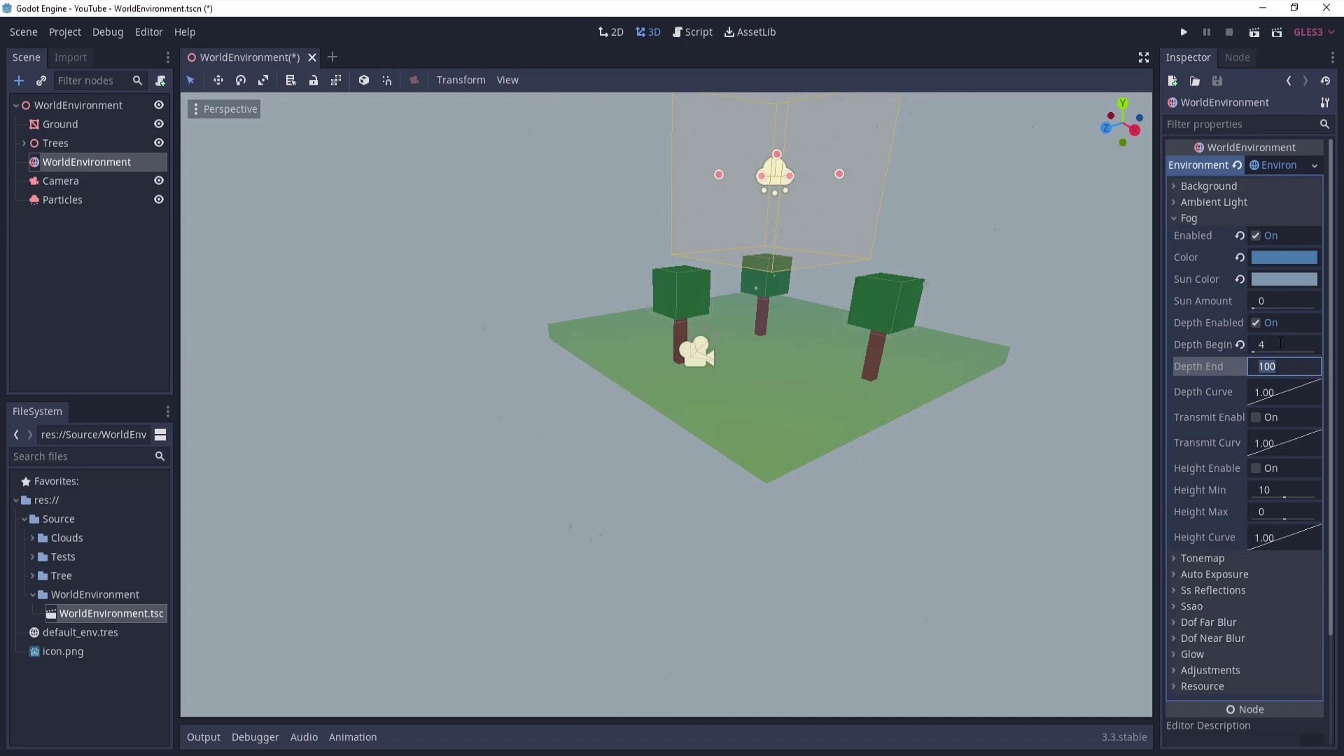
pyautogui.press('Return')
# Step: Examine how the fog tints the trees and ground from different distances and angles
pyautogui.moveTo(1135, 447)
pyautogui.mouseDown(button='right')
pyautogui.moveTo(1116, 444)
pyautogui.moveTo(1141, 453)
pyautogui.moveTo(1135, 435)
pyautogui.mouseUp(button='right')
pyautogui.press('w')
pyautogui.scroll(-3, 1136, 445)
pyautogui.moveTo(189, 567); pyautogui.dragTo(537, 567, button='right')
pyautogui.press('s')
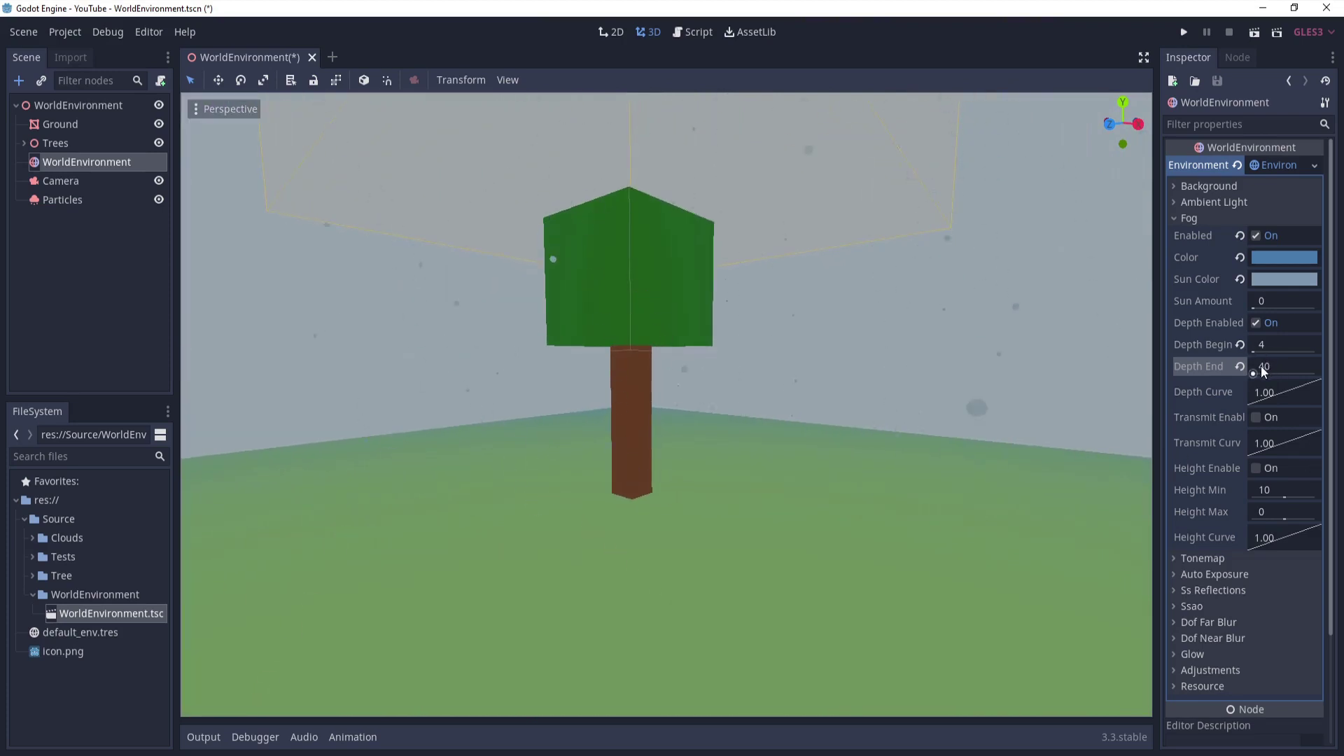
pyautogui.press('a')
pyautogui.moveTo(1051, 392)
pyautogui.mouseDown(button='right')
pyautogui.moveTo(1072, 403)
pyautogui.moveTo(1134, 385)
pyautogui.moveTo(1057, 378)
pyautogui.mouseUp(button='right')
pyautogui.press('s')
pyautogui.press('a')
pyautogui.press('w')
pyautogui.moveTo(980, 420); pyautogui.dragTo(980, 420, button='right')
pyautogui.moveTo(708, 455); pyautogui.dragTo(729, 455, button='right')
# Step: Check the tonemap settings and enable auto exposure for the environment
pyautogui.click(1203, 219)
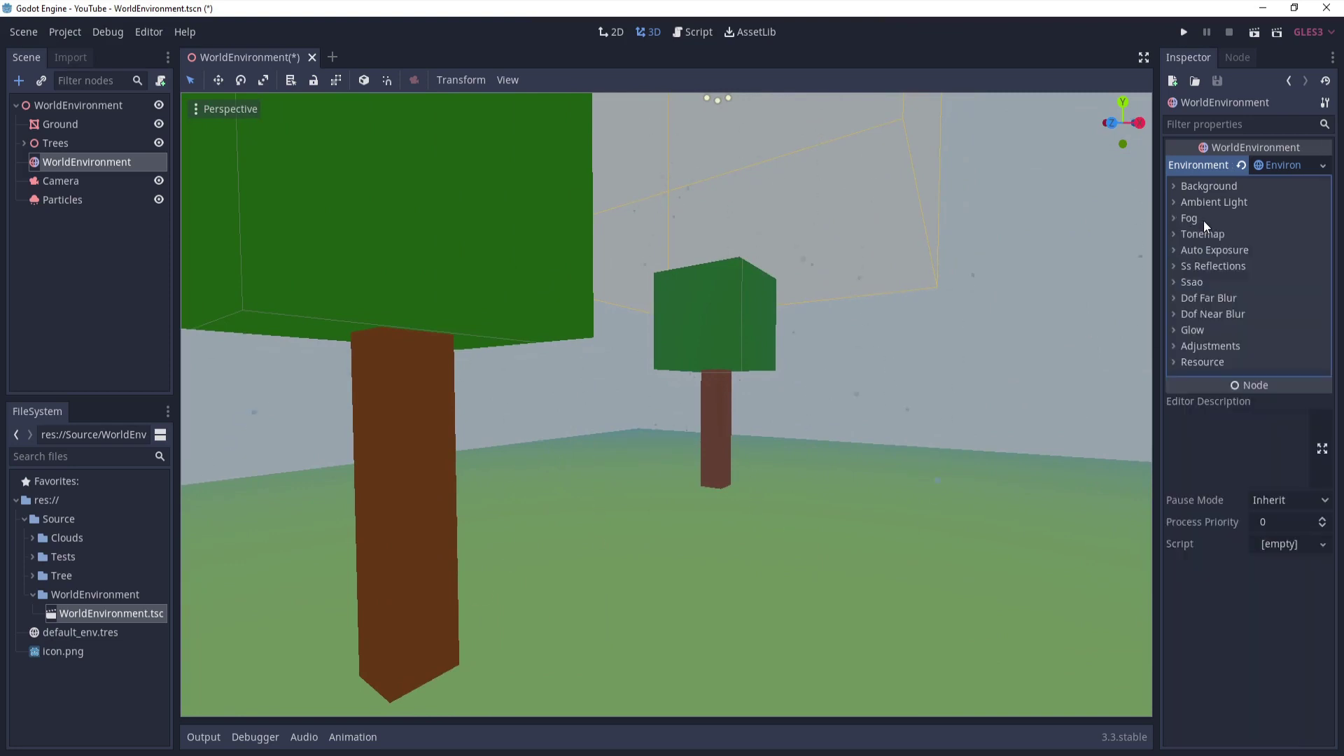
pyautogui.click(1199, 234)
pyautogui.click(1196, 234)
pyautogui.click(1207, 249)
pyautogui.click(1256, 268)
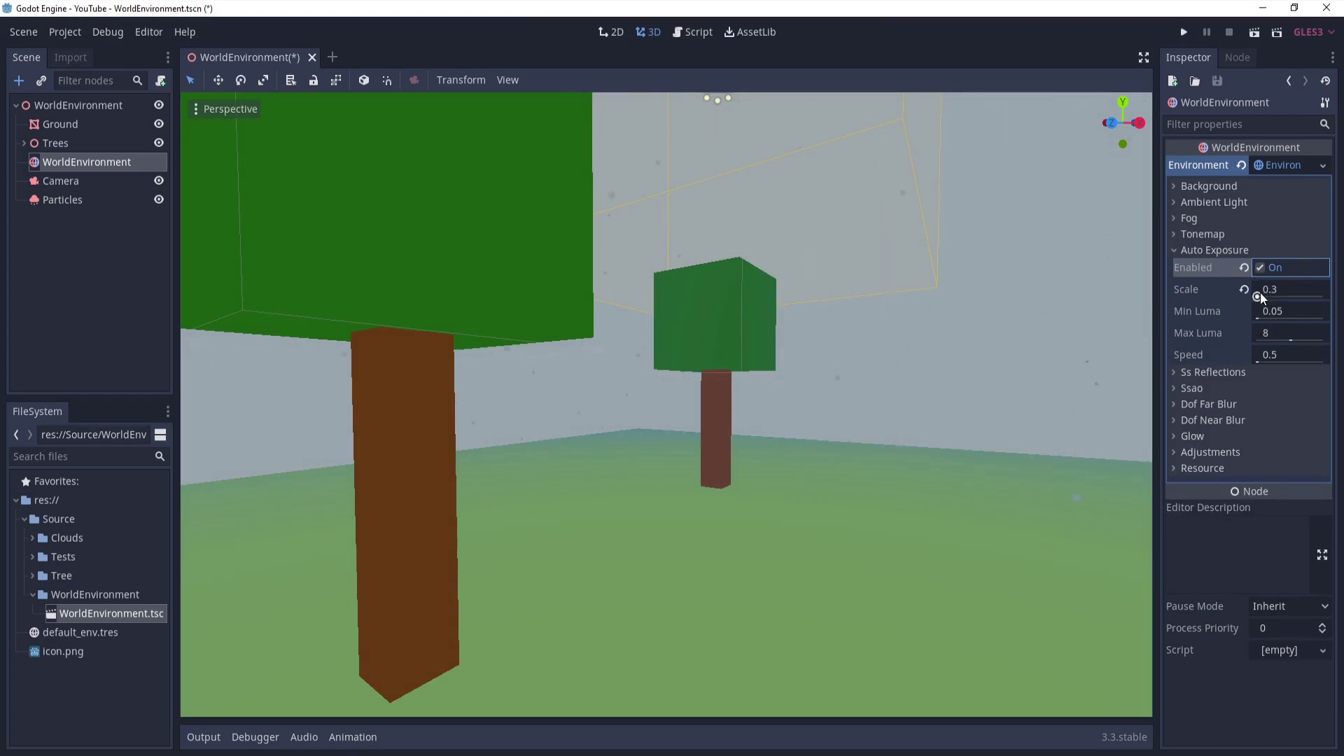
# Step: Try auto exposure scales of 1.63, 0.01 and 0.4
pyautogui.click(1259, 296)
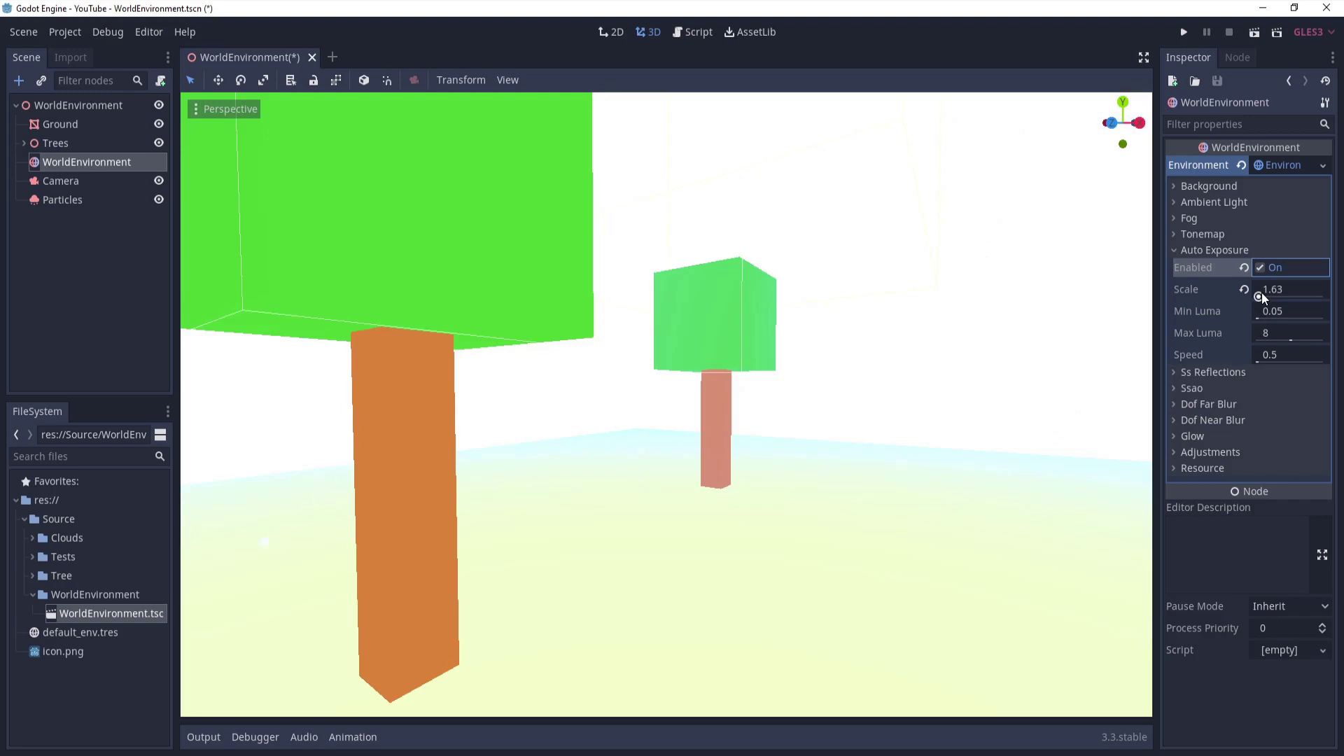
pyautogui.moveTo(1261, 297); pyautogui.dragTo(1258, 297)
pyautogui.click(1259, 292)
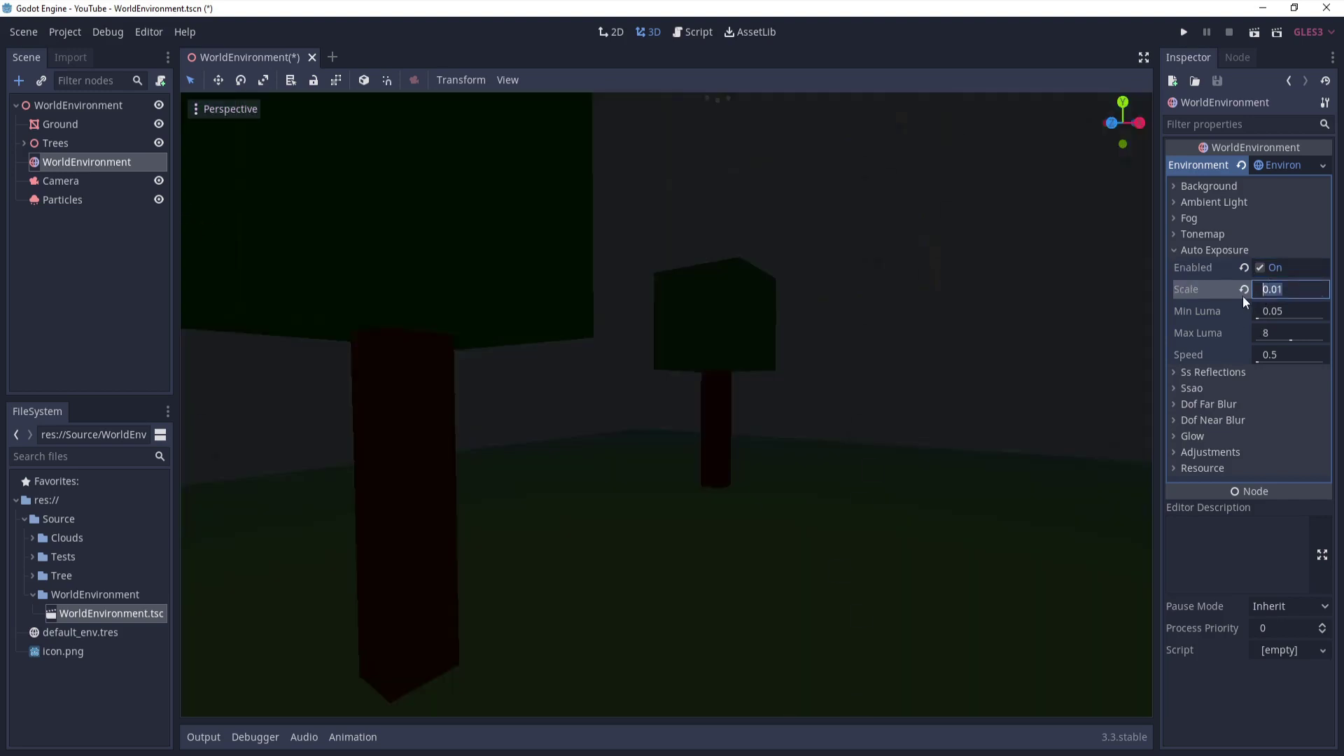
pyautogui.write('0.4')
pyautogui.press('Return')
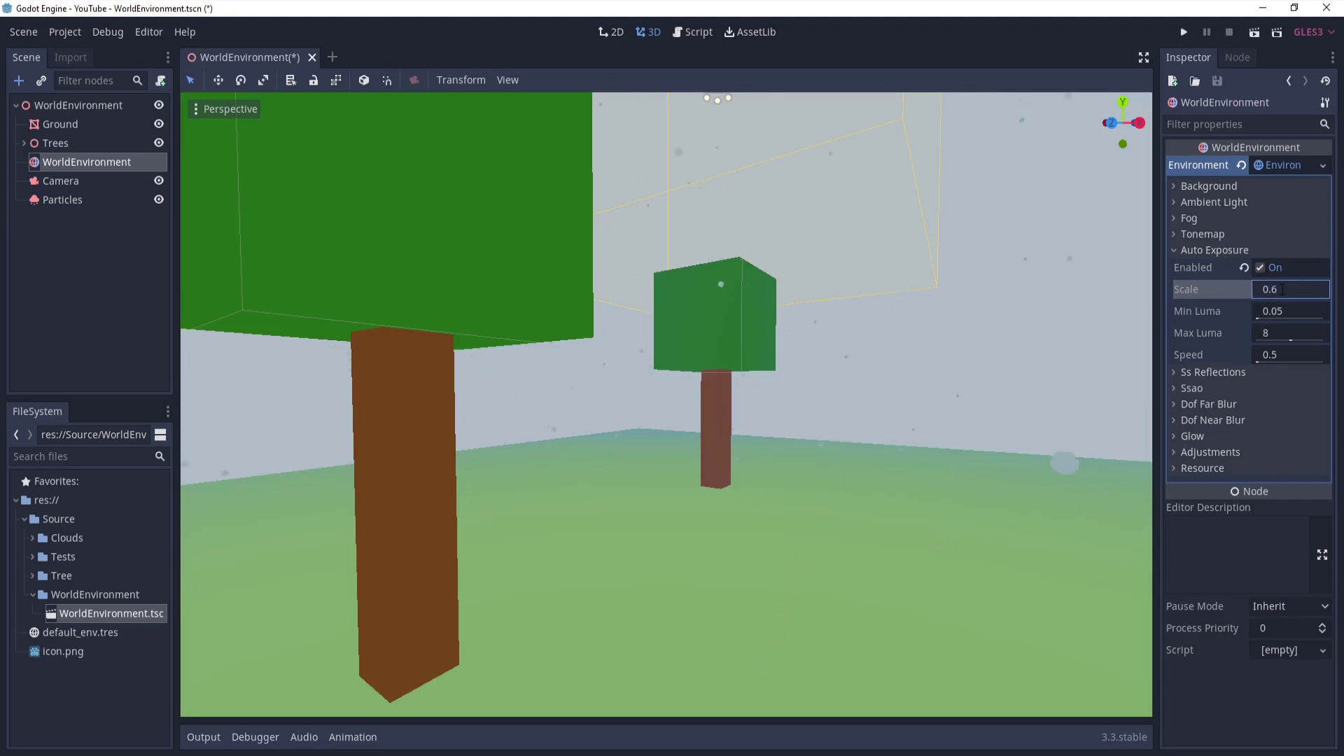
# Step: Try an auto exposure scale of 0.6 and inspect the brightness of the trees and sky
pyautogui.press('Return')
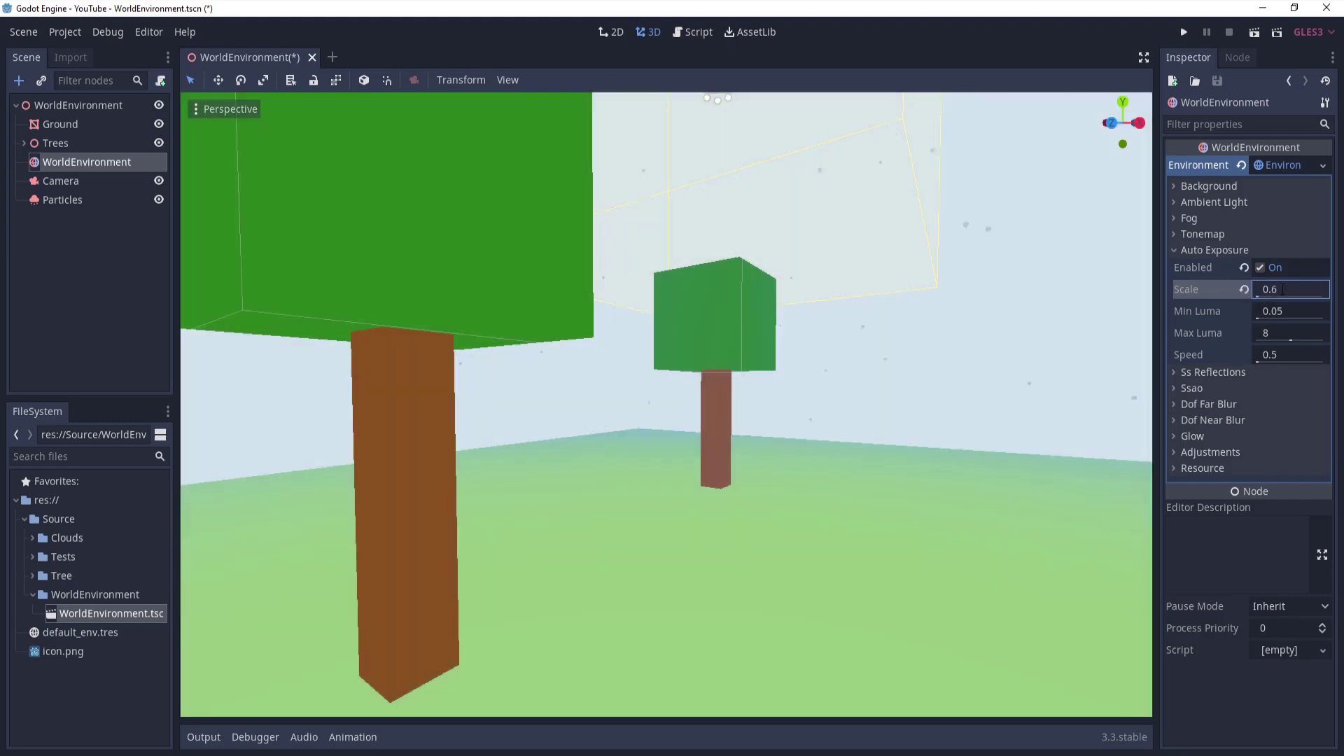
pyautogui.moveTo(666, 404); pyautogui.dragTo(903, 354, button='right')
pyautogui.press('a')
pyautogui.moveTo(582, 400); pyautogui.dragTo(567, 396, button='right')
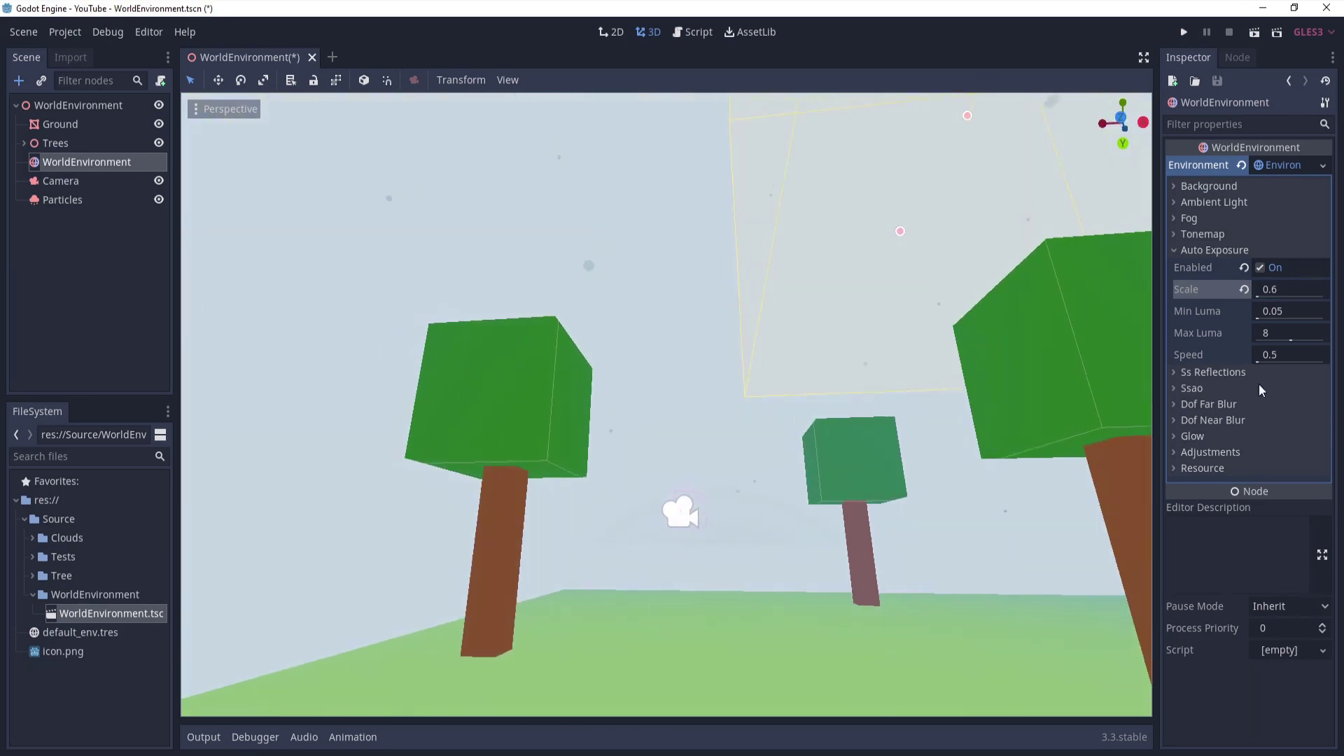
# Step: Try auto exposure scales of 0.2 and 0.7 on a view of all the trees
pyautogui.click(1292, 291)
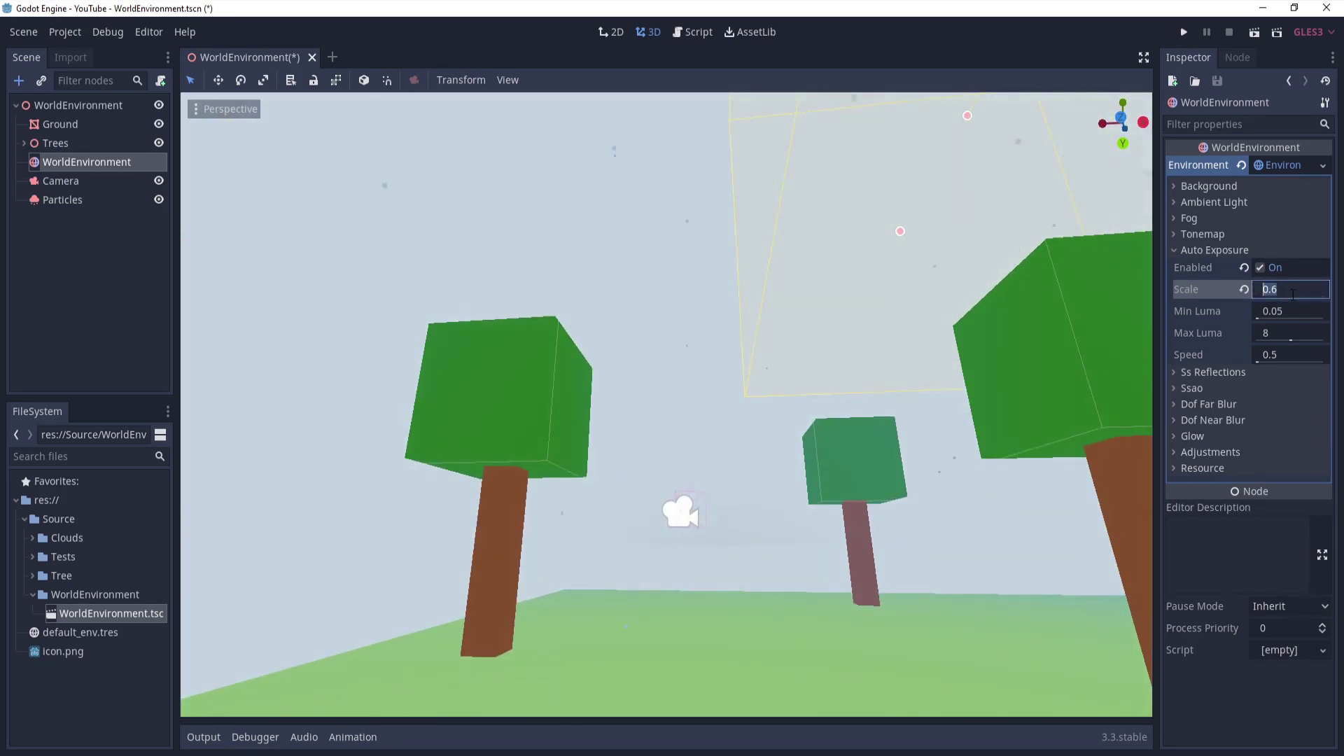
pyautogui.write('0.2')
pyautogui.press('Return')
pyautogui.moveTo(760, 397); pyautogui.dragTo(829, 380, button='right')
pyautogui.click(1303, 292)
pyautogui.write('0.')
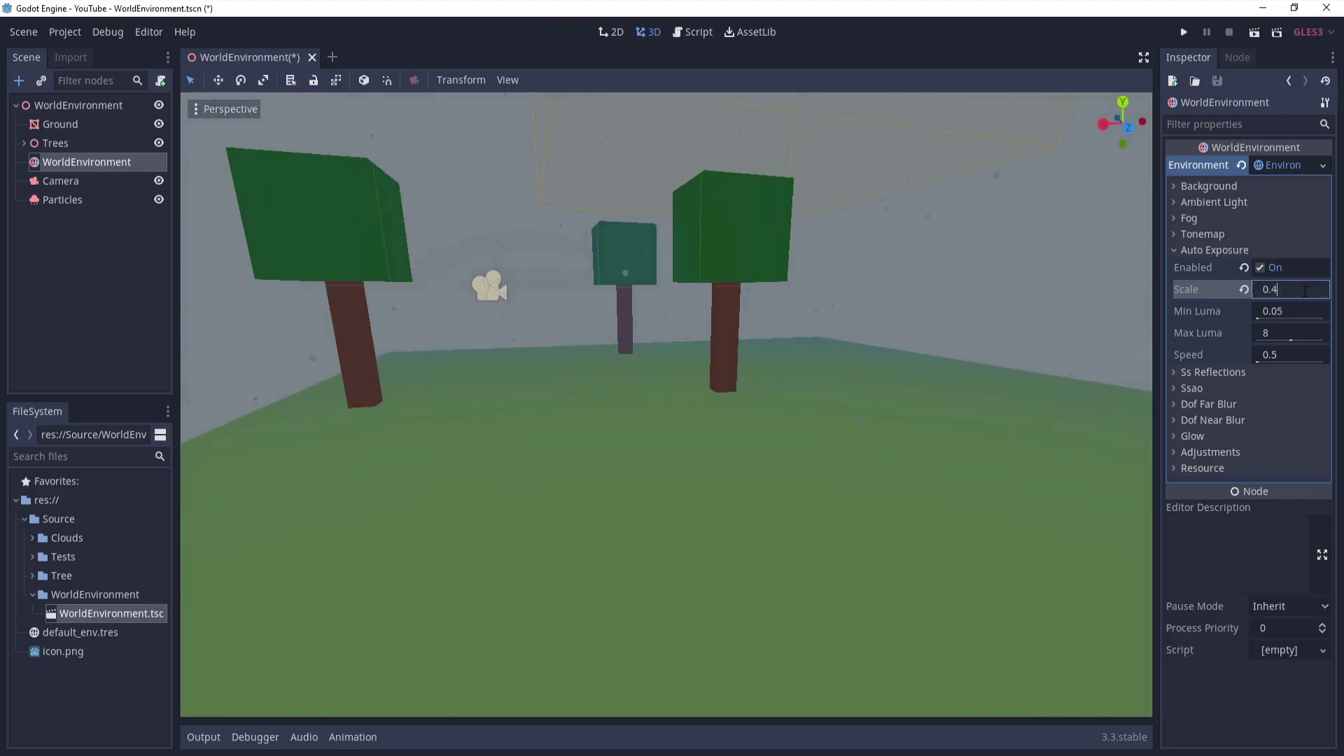
pyautogui.write('5')
pyautogui.press('BackSpace')
pyautogui.write('6')
pyautogui.press('Return')
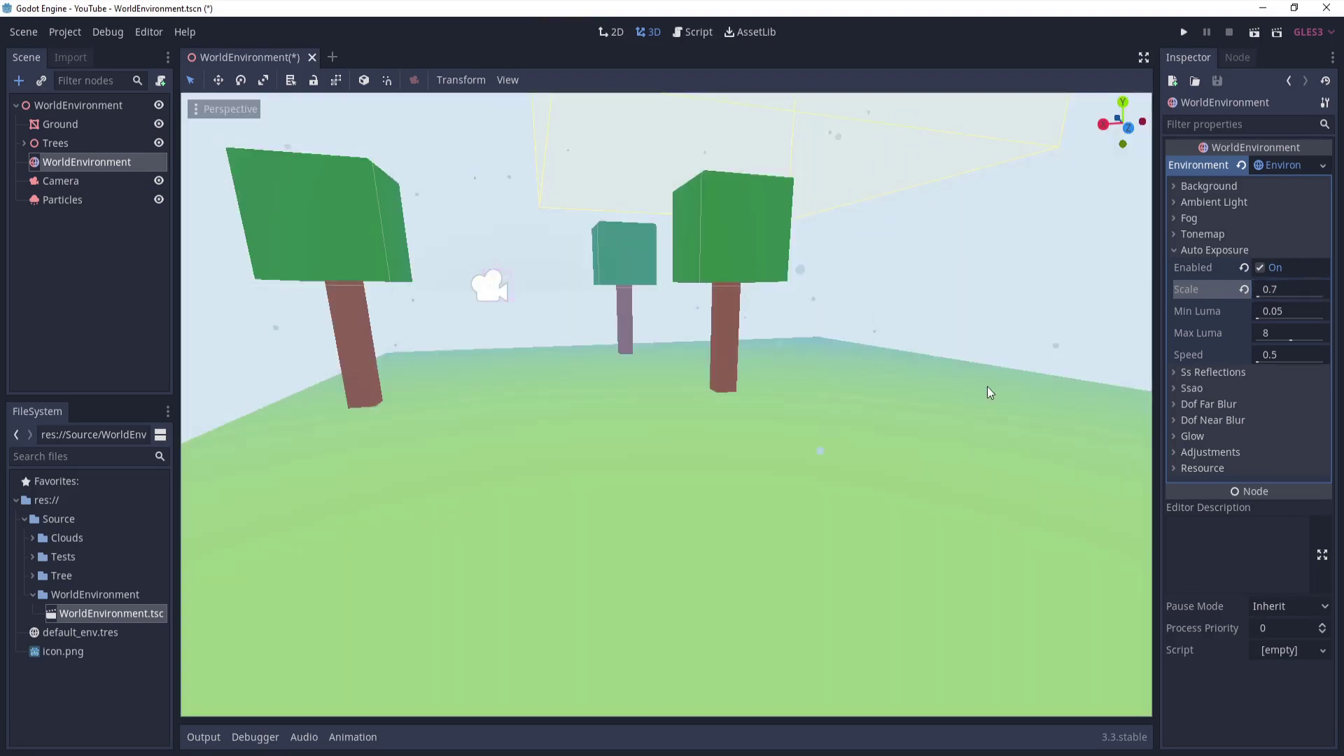
# Step: Compare the scene's brightness at auto exposure scales of 0.4, 0.6 and 0.2
pyautogui.click(1304, 294)
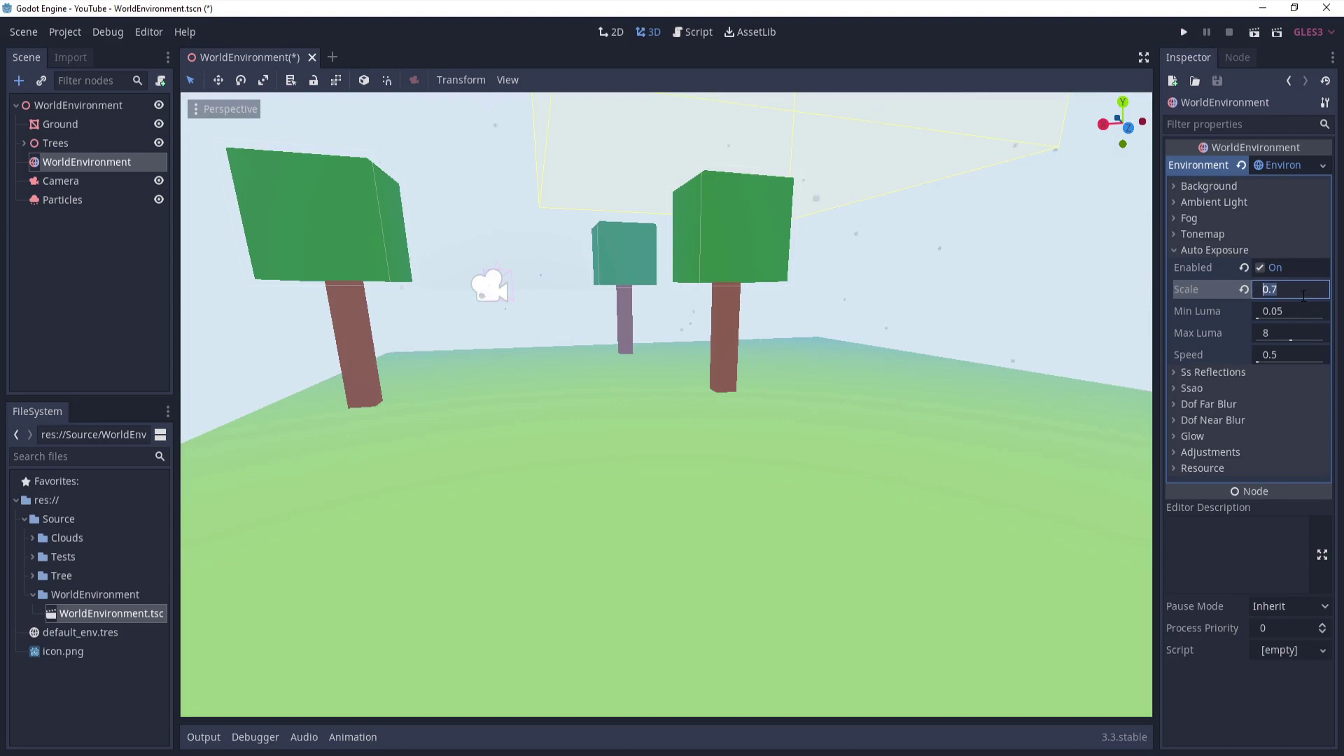
pyautogui.write('0.4')
pyautogui.press('Return')
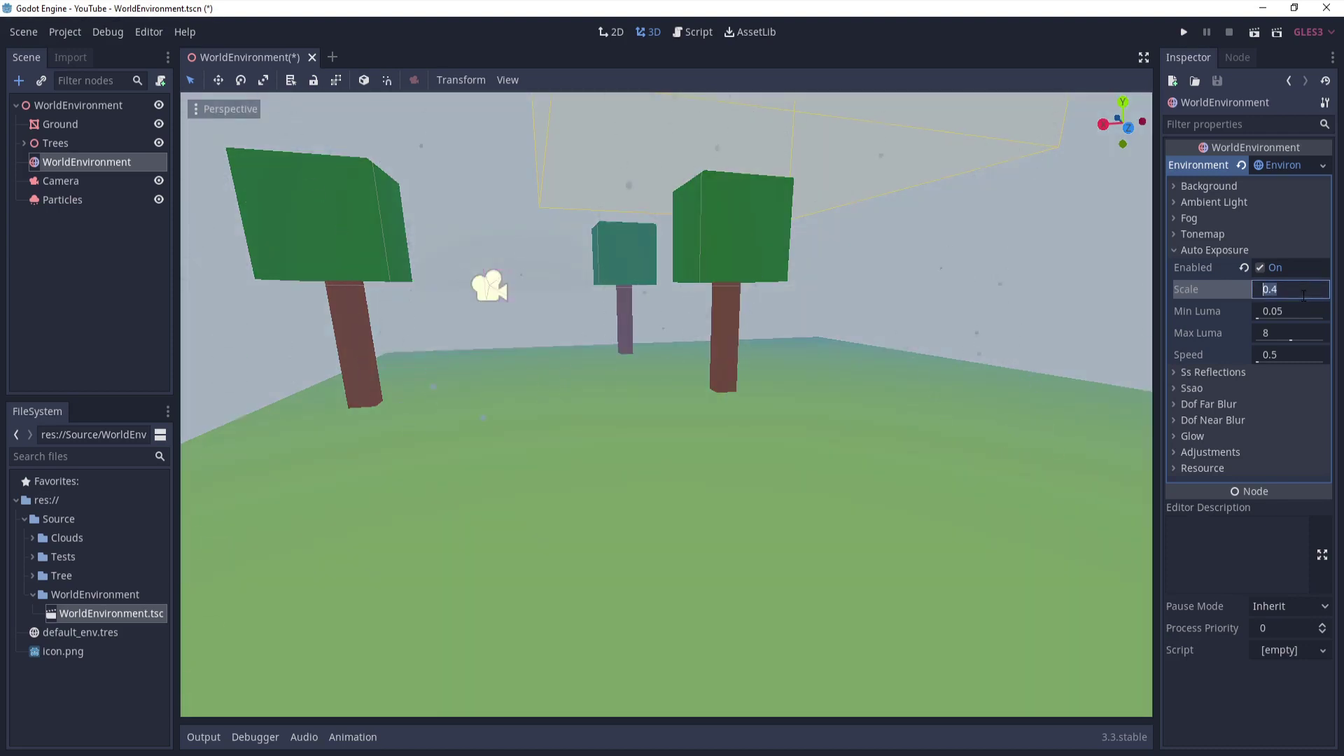
pyautogui.press('Return')
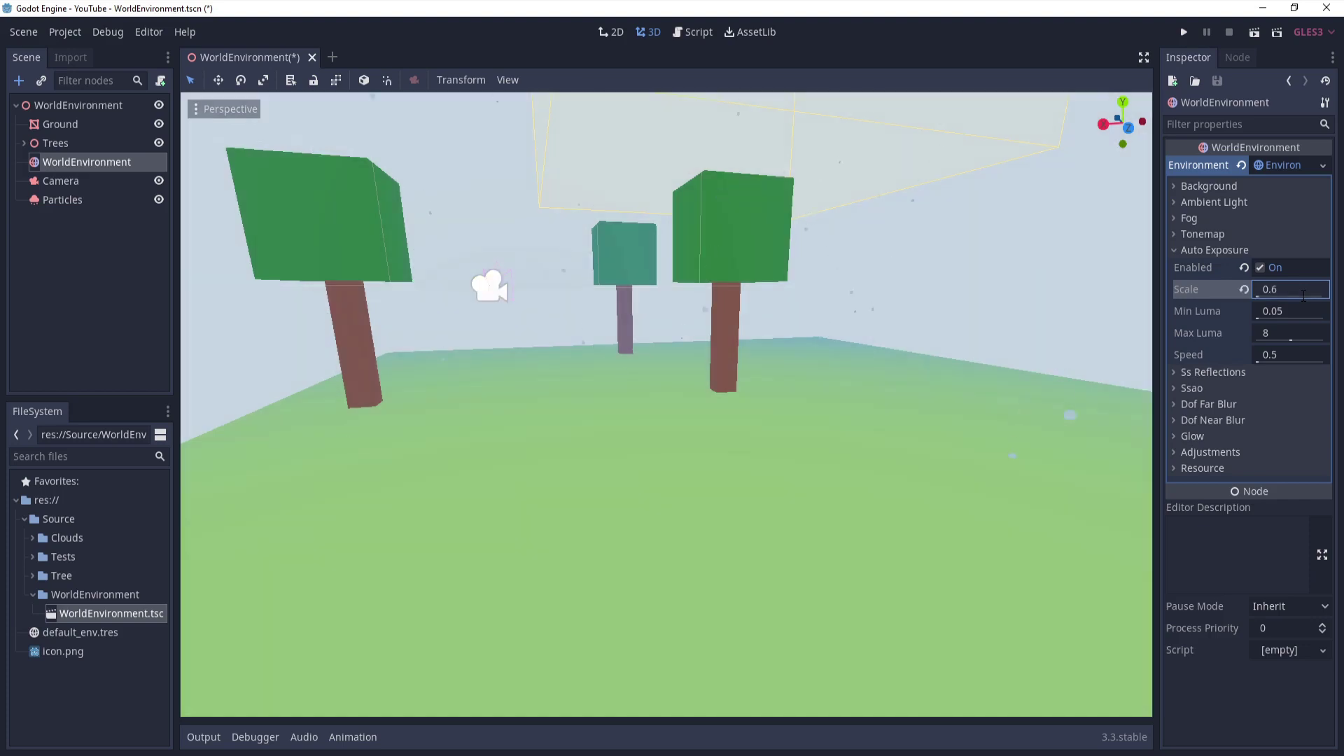
pyautogui.click(1304, 296)
pyautogui.write('0.2')
pyautogui.press('Return')
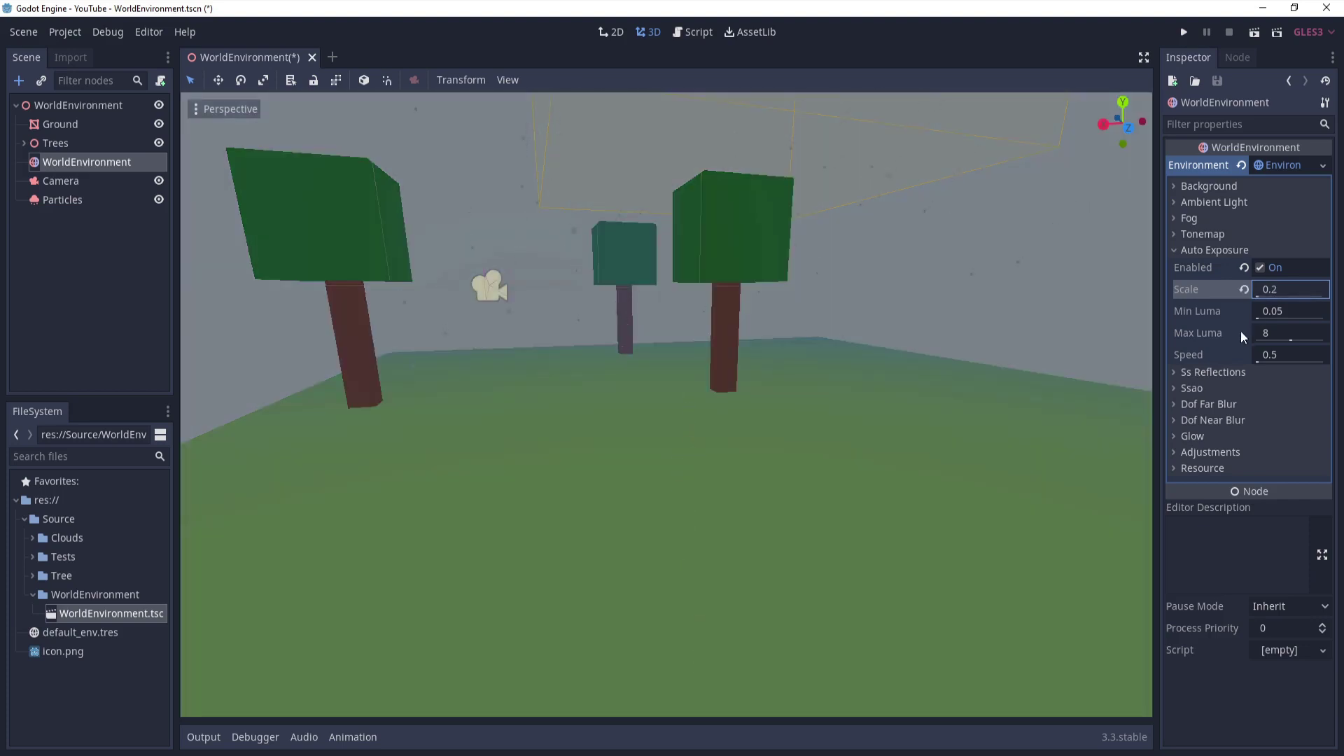
# Step: Set the auto exposure scale to 0.3
pyautogui.click(1279, 294)
pyautogui.write('0.3')
pyautogui.press('Return')
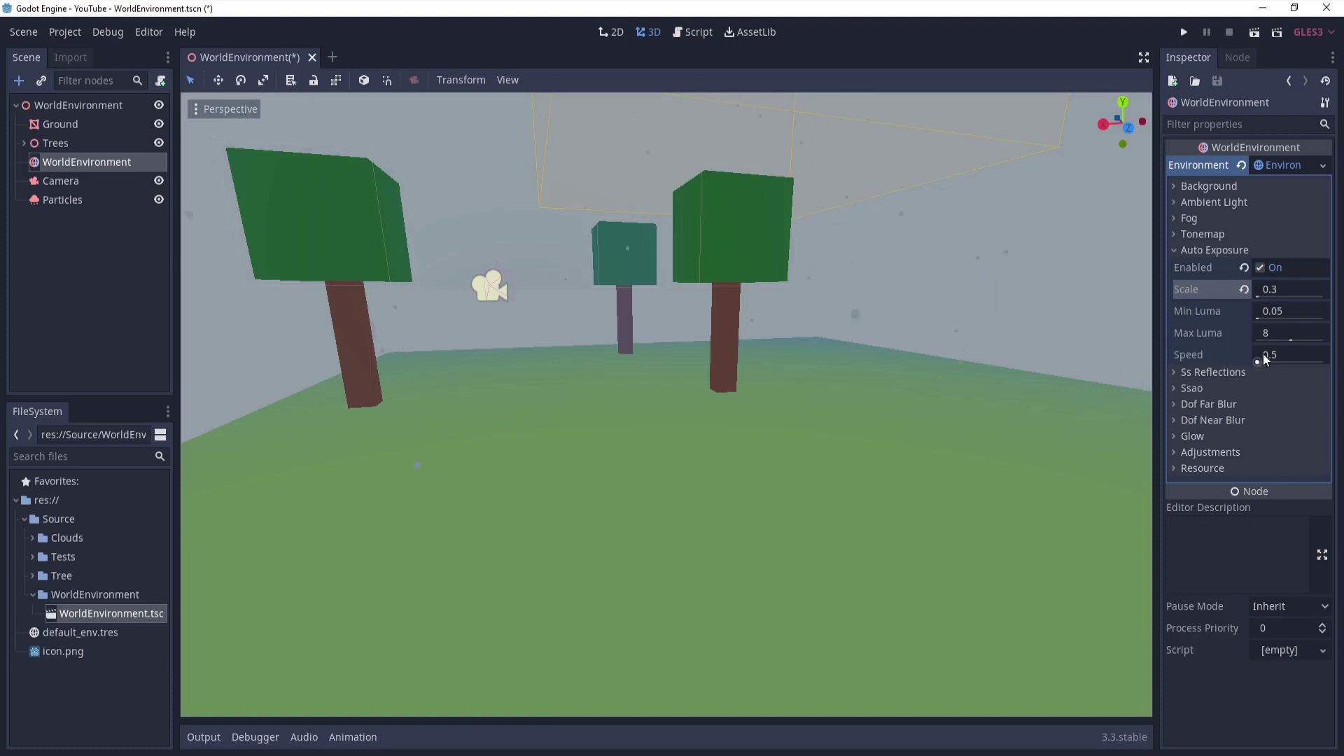
# Step: Try out screen-space reflections around the trees, check the property's description, and disable them again
pyautogui.click(1247, 374)
pyautogui.click(1254, 389)
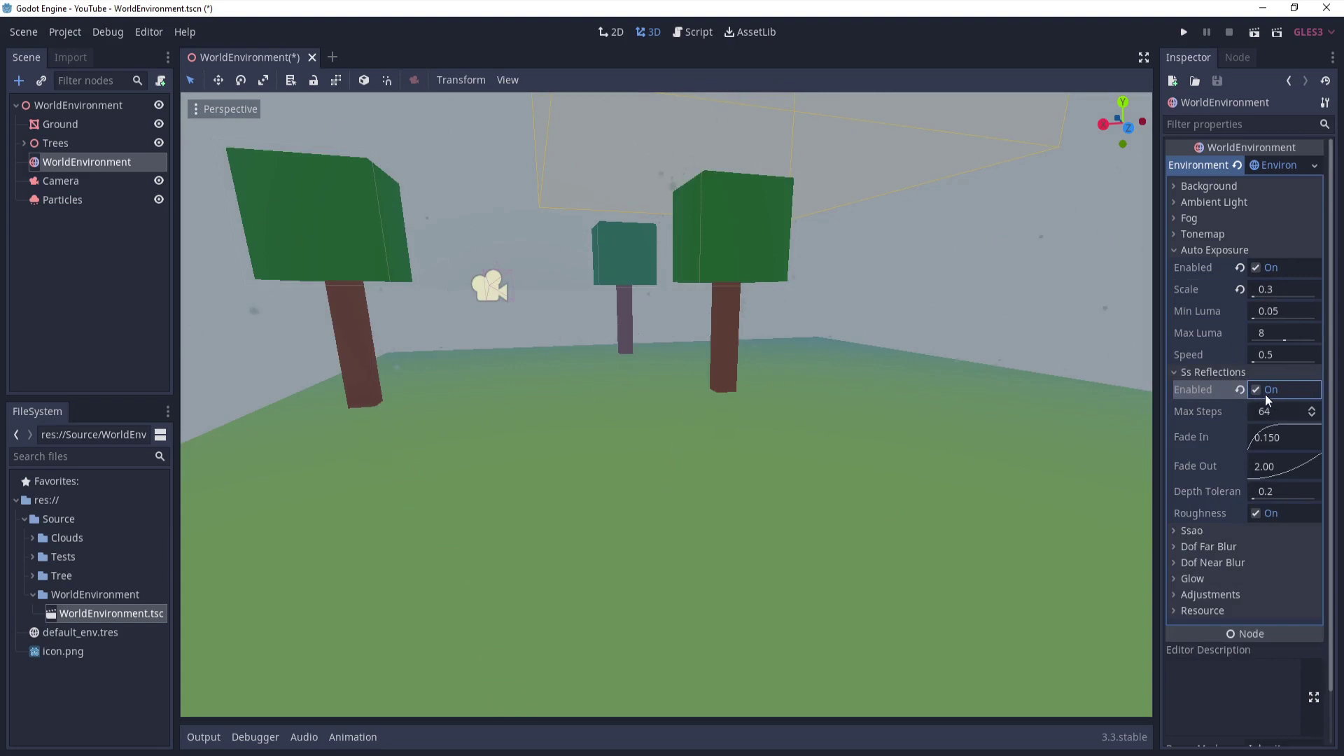
pyautogui.click(1254, 388)
pyautogui.click(1254, 388)
pyautogui.moveTo(1040, 415); pyautogui.dragTo(1096, 394, button='right')
pyautogui.press('w')
pyautogui.press('s')
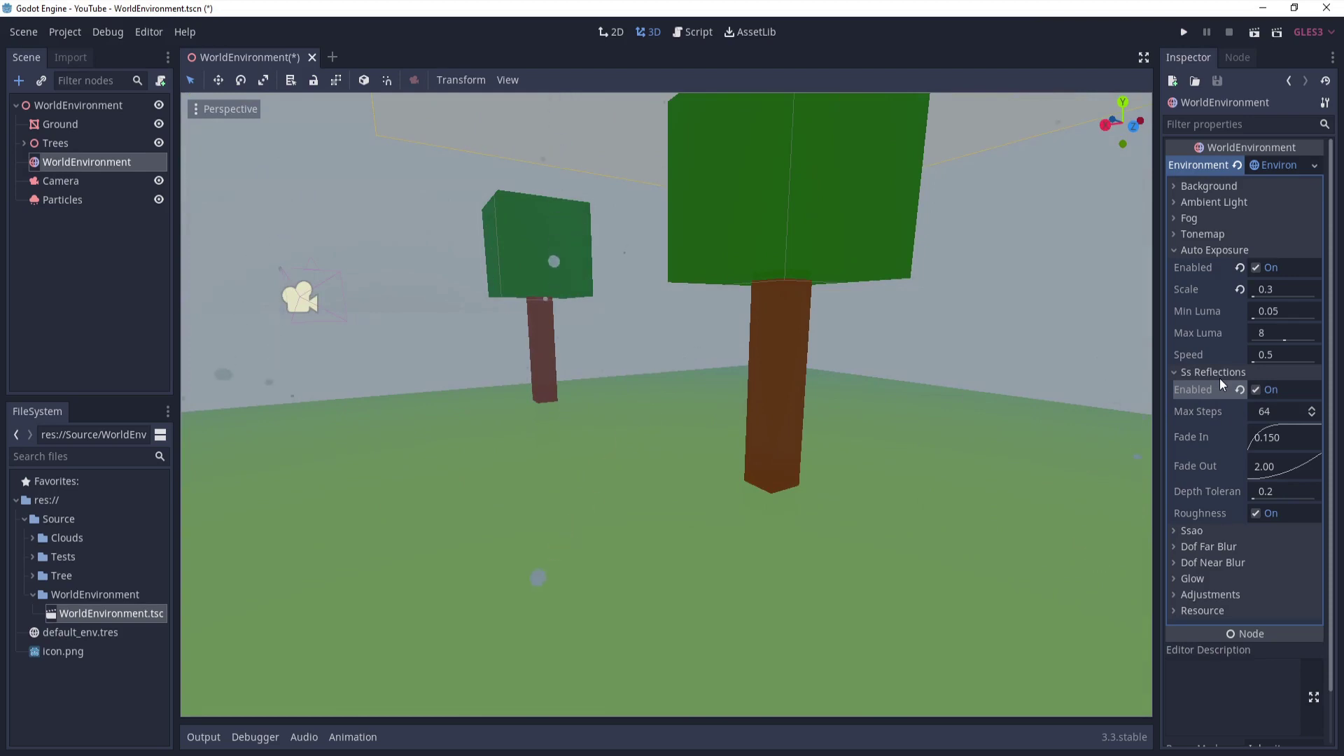
pyautogui.moveTo(1213, 389)
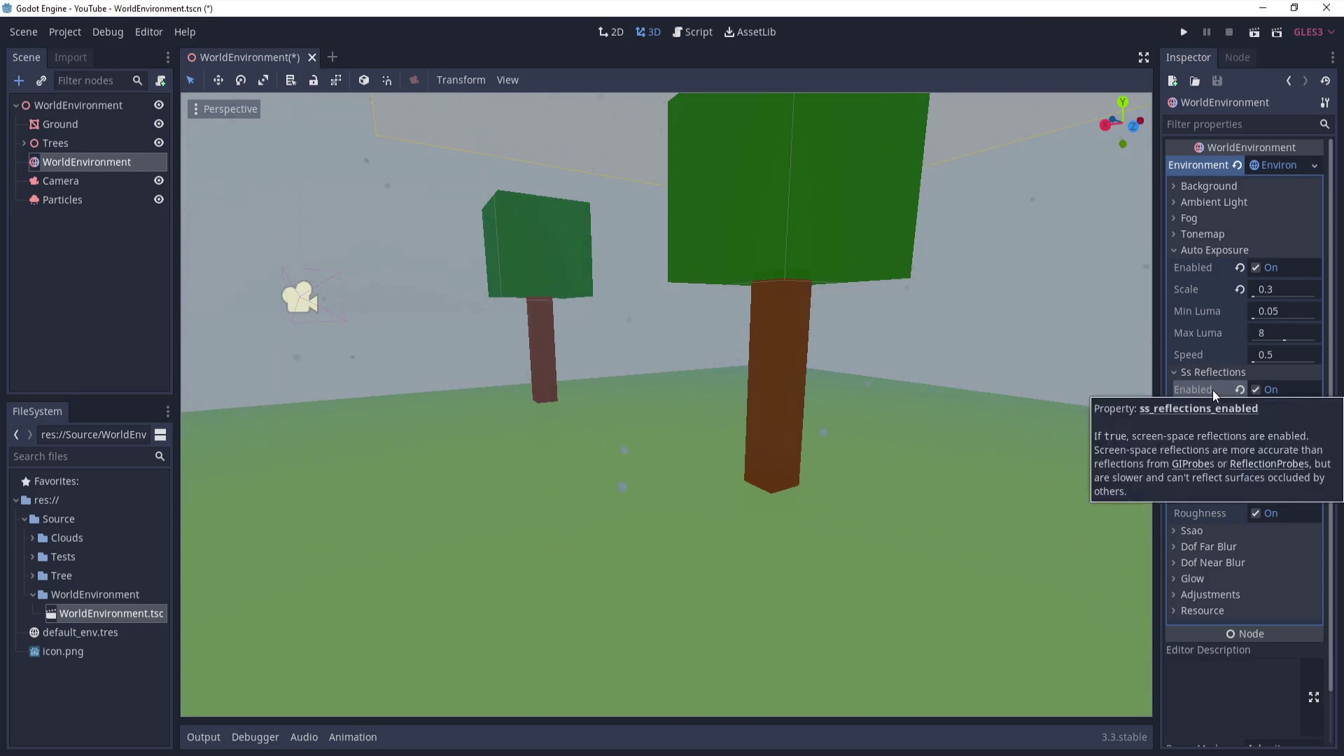
pyautogui.click(1255, 390)
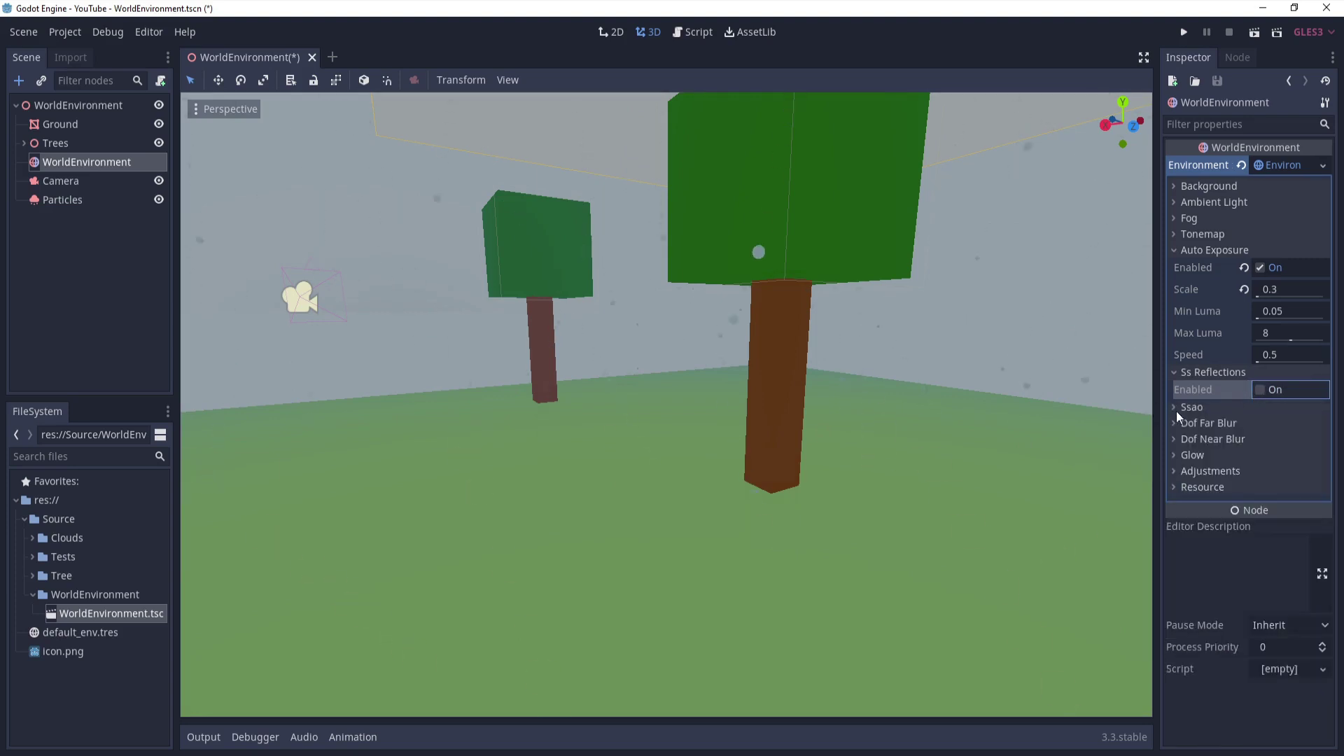
# Step: Enable screen-space ambient occlusion (SSAO) in the environment and inspect the shading around the tree bases
pyautogui.click(1197, 409)
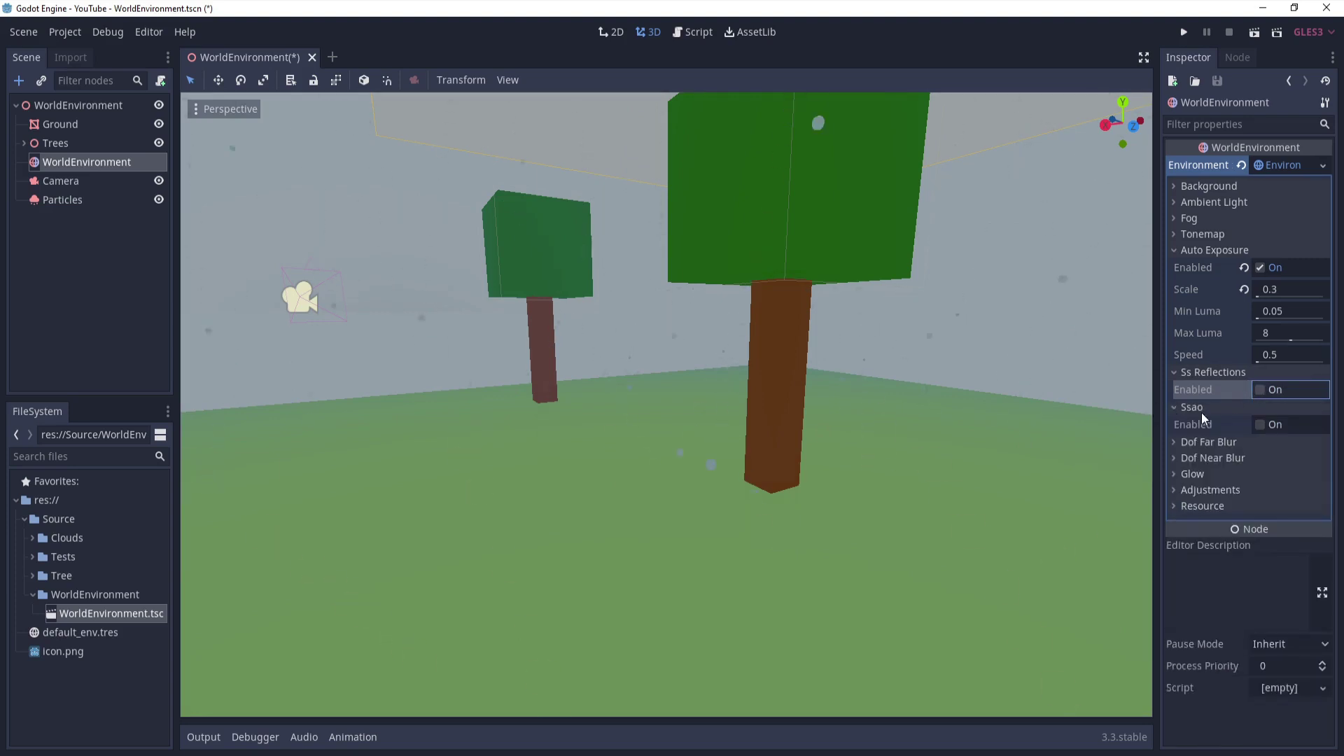
pyautogui.click(1262, 427)
pyautogui.click(1261, 428)
pyautogui.click(1262, 427)
pyautogui.moveTo(880, 438); pyautogui.dragTo(207, 434, button='right')
pyautogui.press('w')
pyautogui.press('d')
pyautogui.press('w')
pyautogui.press('w')
pyautogui.press('w')
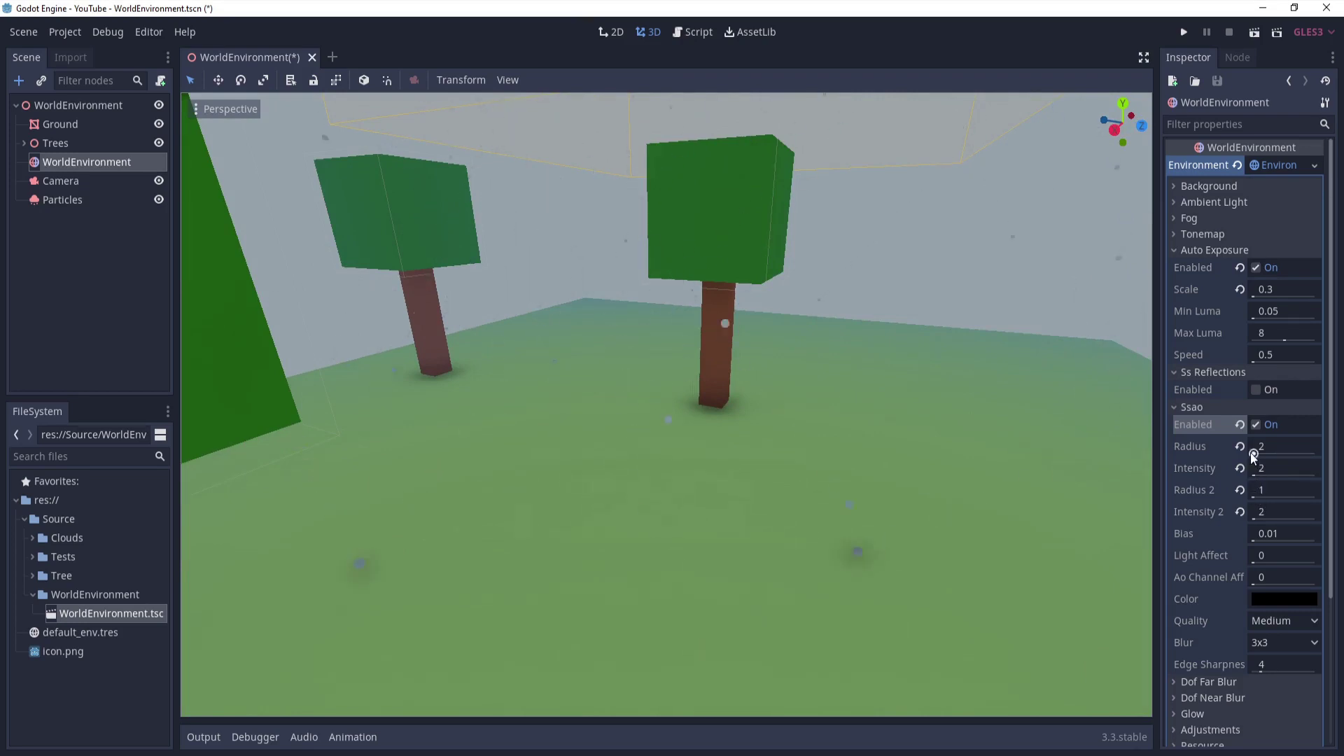
# Step: Enable the environment's far depth-of-field blur
pyautogui.click(1208, 410)
pyautogui.click(1208, 411)
pyautogui.click(1211, 410)
pyautogui.click(1203, 421)
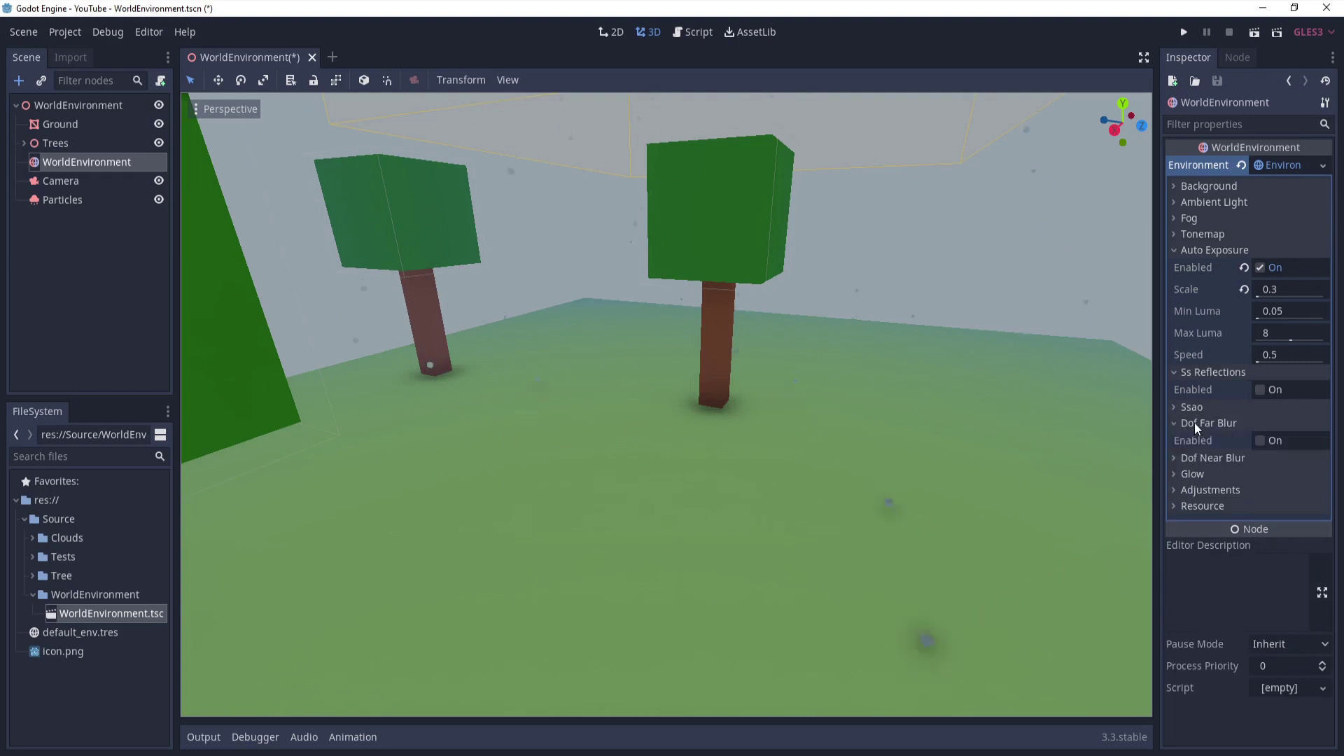
pyautogui.click(1257, 441)
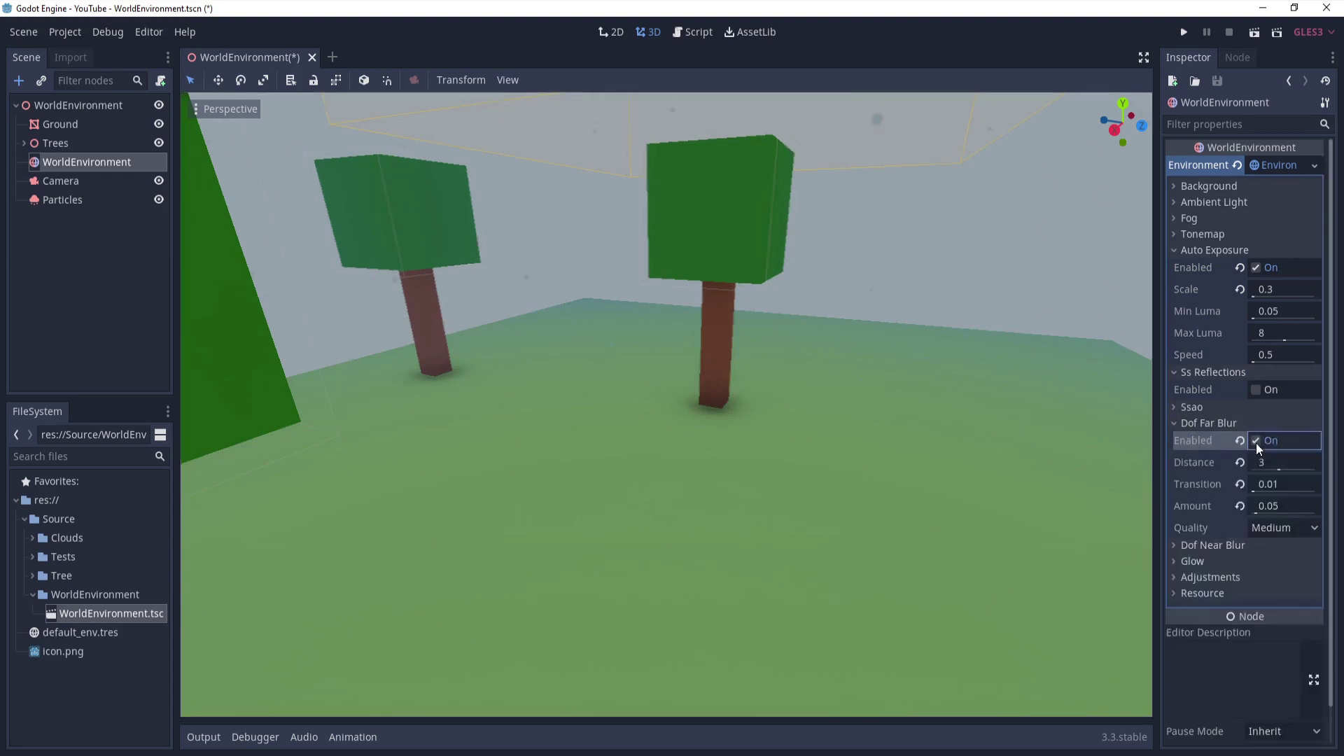
pyautogui.click(1231, 423)
# Step: Try out the near depth-of-field blur while moving towards and away from the trees
pyautogui.click(1229, 439)
pyautogui.click(1258, 457)
pyautogui.press('s')
pyautogui.moveTo(1116, 458)
pyautogui.mouseDown(button='right')
pyautogui.moveTo(1155, 470)
pyautogui.moveTo(1100, 457)
pyautogui.moveTo(1151, 458)
pyautogui.moveTo(1035, 458)
pyautogui.moveTo(1090, 471)
pyautogui.moveTo(1077, 467)
pyautogui.moveTo(1128, 437)
pyautogui.mouseUp(button='right')
pyautogui.press('w')
pyautogui.press('s')
pyautogui.press('w')
pyautogui.press('s')
pyautogui.press('s')
pyautogui.press('w')
pyautogui.press('s')
pyautogui.press('w')
pyautogui.press('w')
pyautogui.press('w')
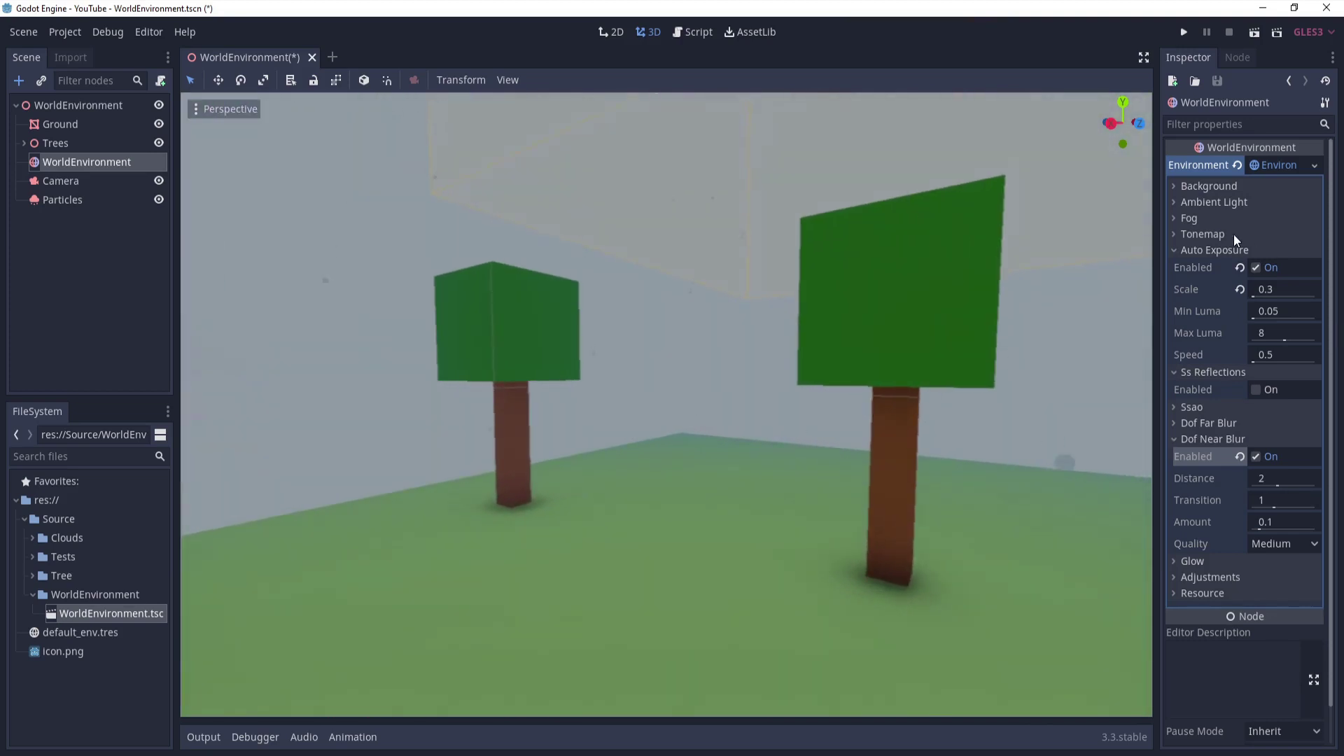
# Step: Disable the environment's fog and its near depth-of-field blur, checking the whole scene from farther away
pyautogui.click(1212, 220)
pyautogui.click(1252, 239)
pyautogui.moveTo(1124, 301); pyautogui.dragTo(1061, 309, button='right')
pyautogui.press('s')
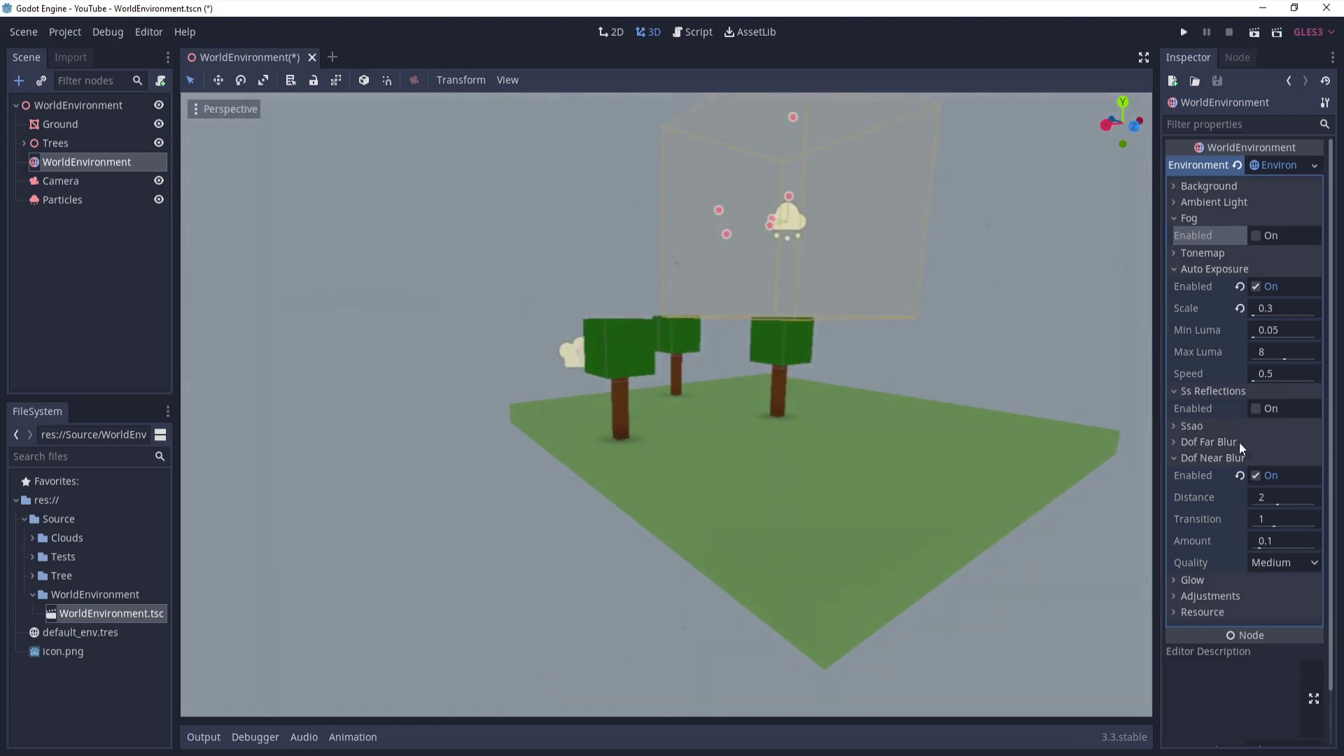
pyautogui.click(1255, 476)
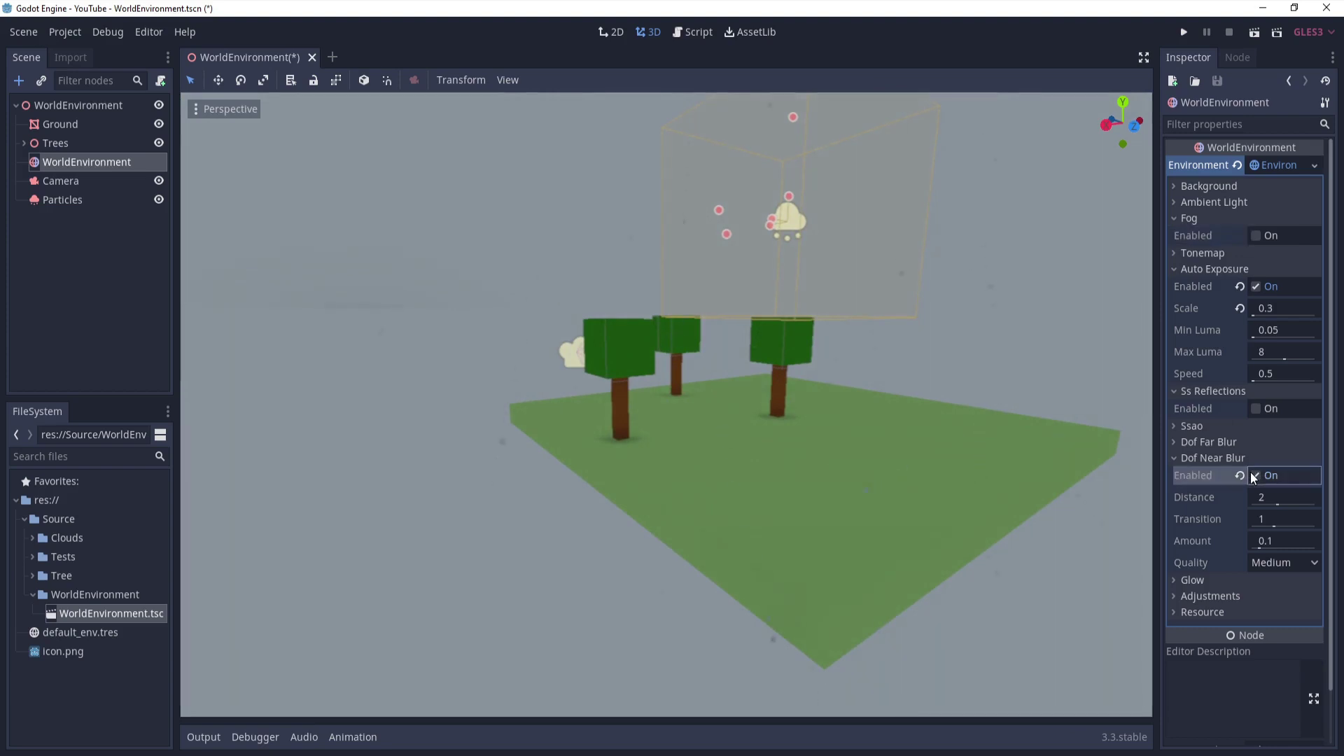
# Step: Compare the scene with the far depth-of-field blur on and off from several distances, leaving the blur enabled
pyautogui.click(1224, 443)
pyautogui.click(1257, 460)
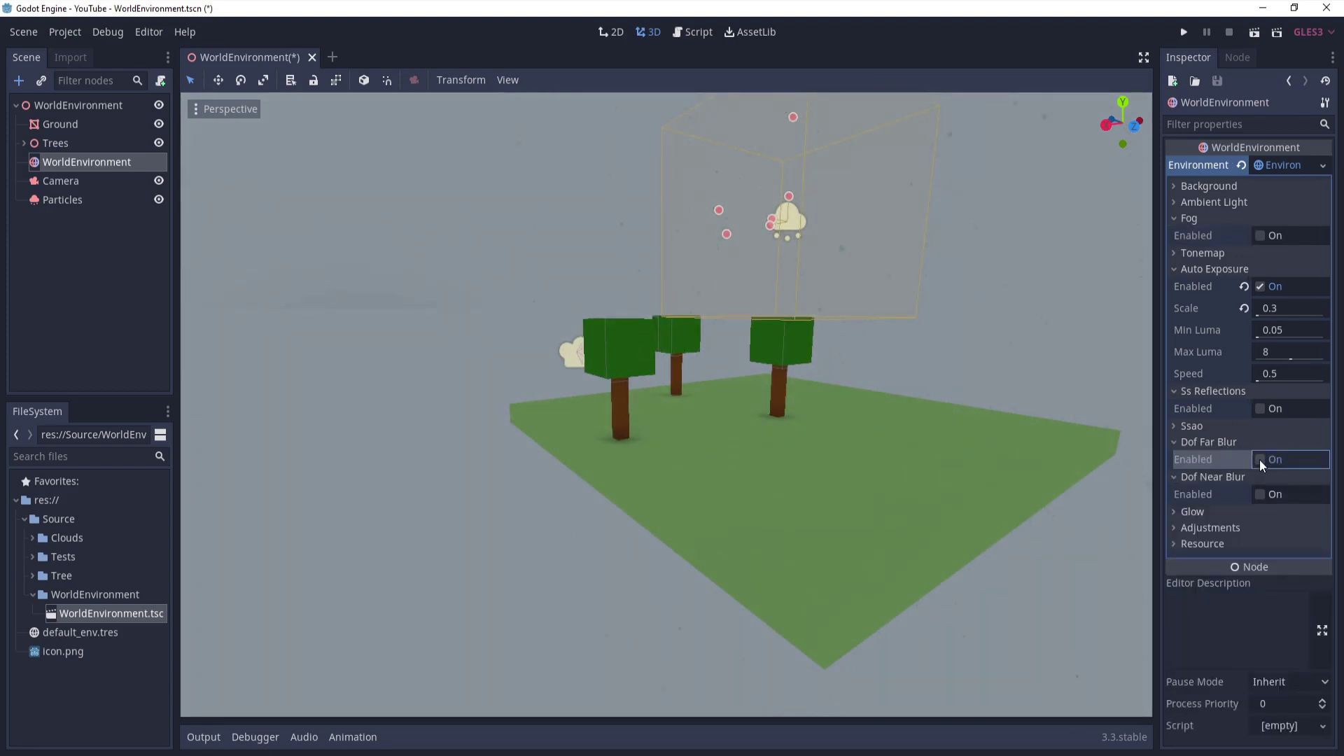
pyautogui.click(1259, 459)
pyautogui.click(1258, 460)
pyautogui.click(1259, 460)
pyautogui.click(1258, 459)
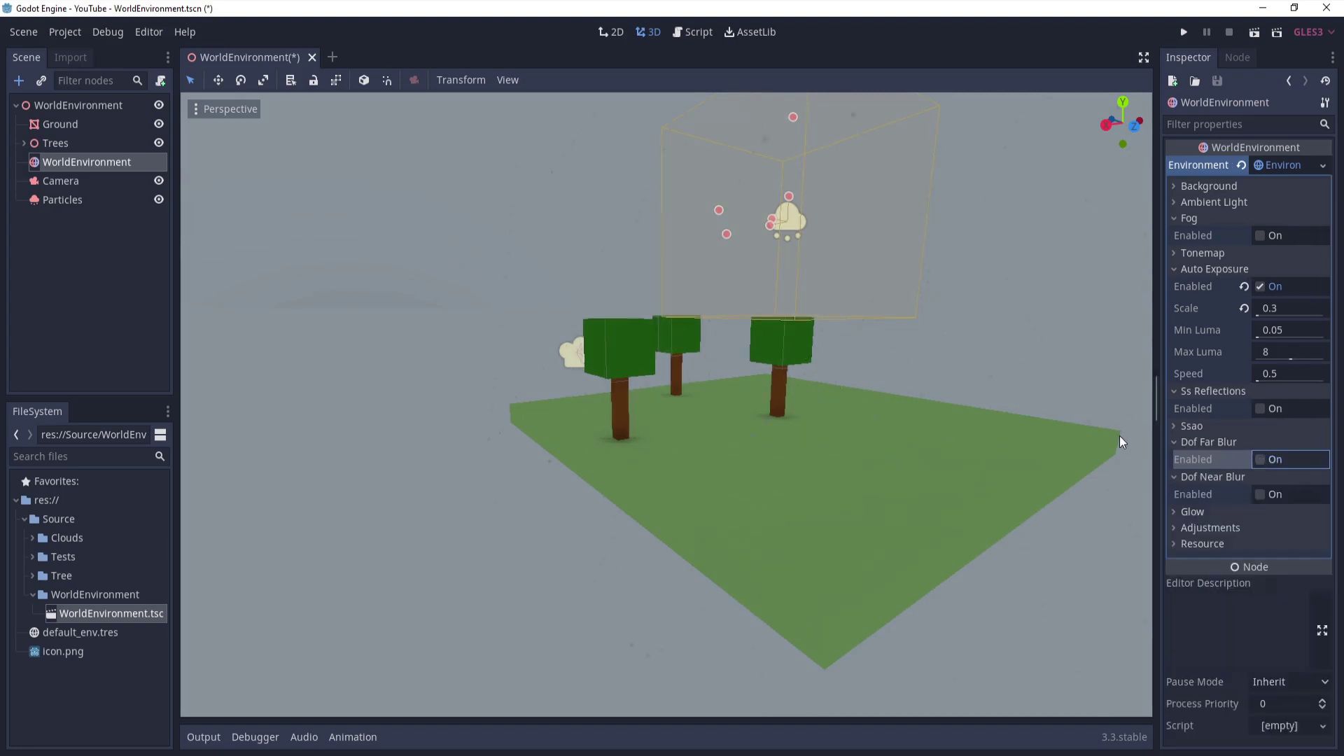
pyautogui.click(1254, 460)
pyautogui.scroll(-3, 1075, 444)
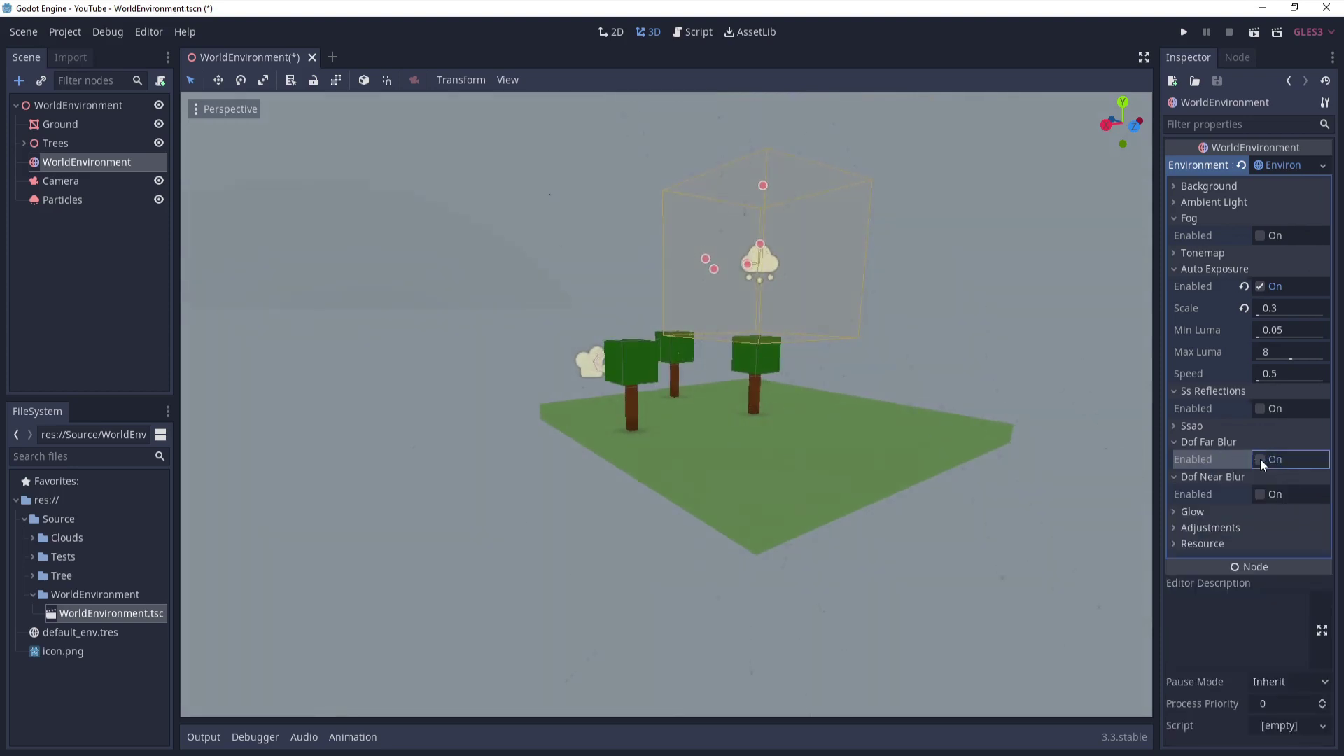
pyautogui.scroll(1, 881, 467)
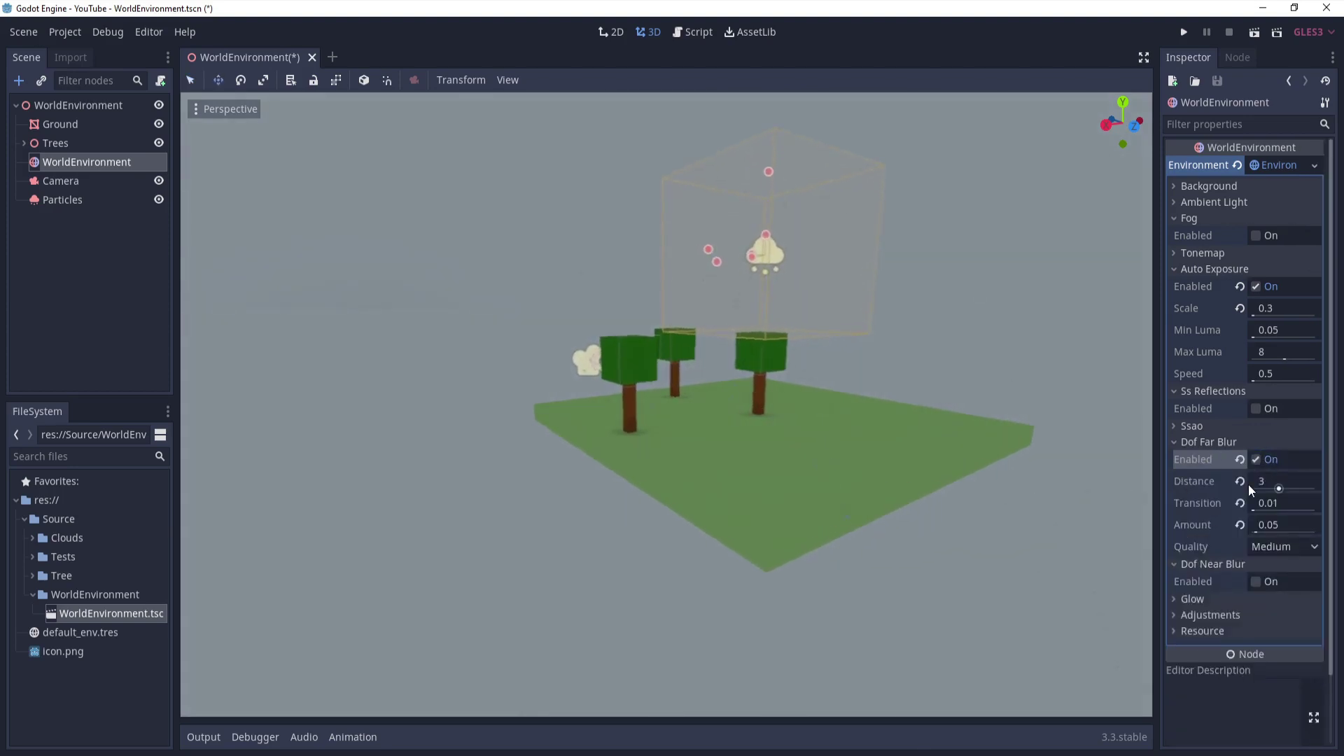
pyautogui.scroll(2, 1053, 474)
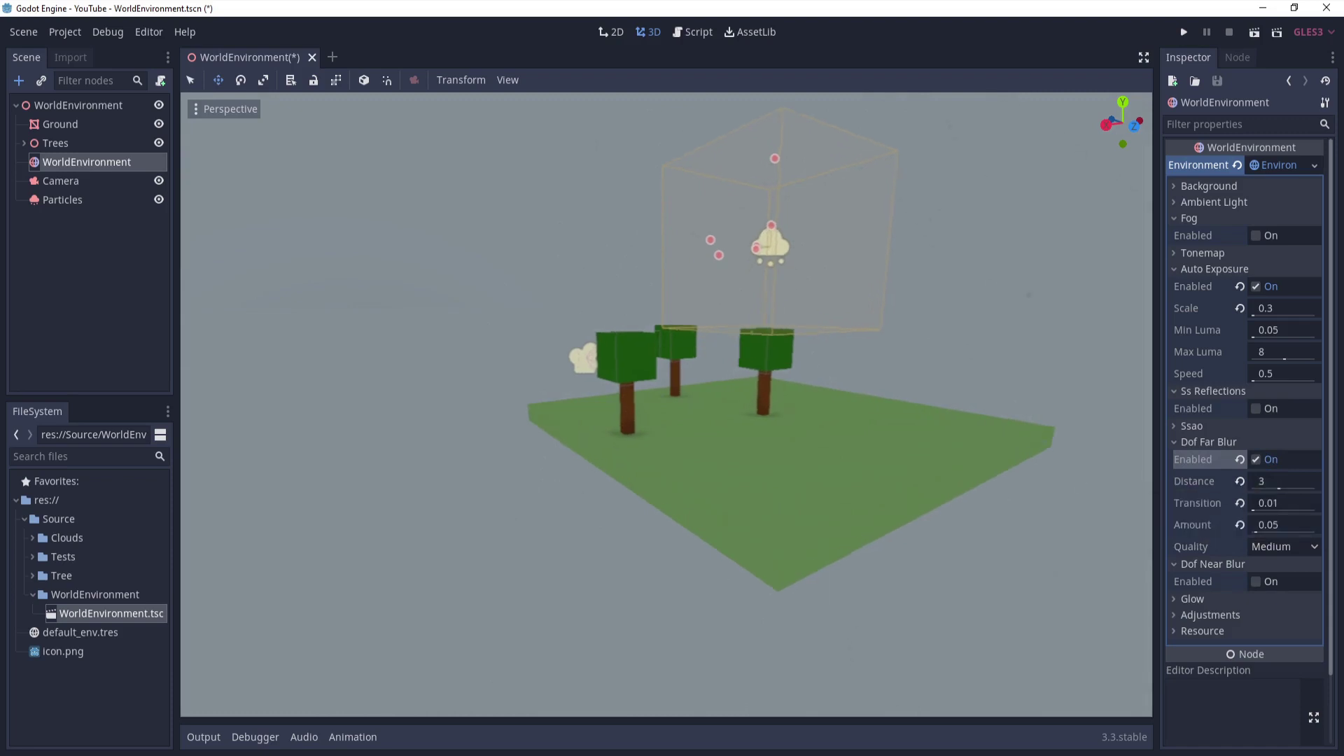
pyautogui.press('w')
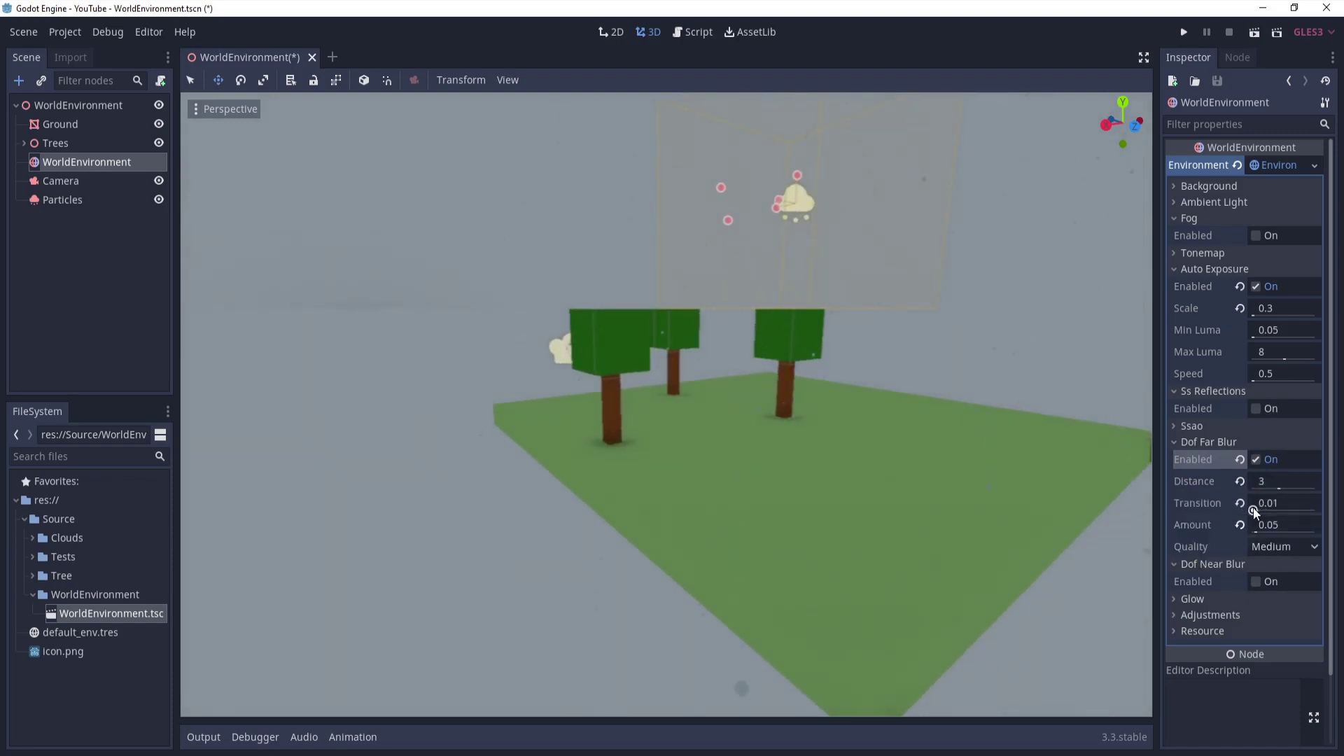
# Step: Check the far blur's quality options without changing them and examine a tree up close
pyautogui.click(1266, 549)
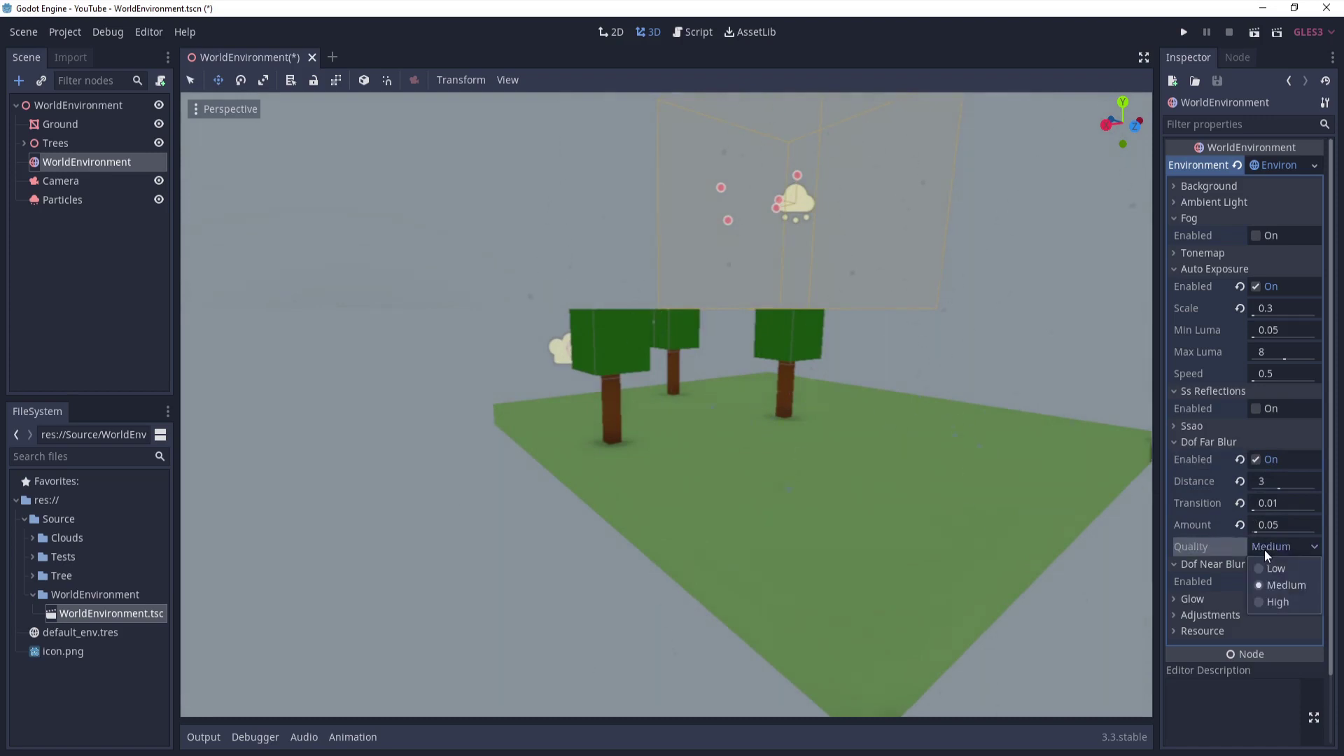
pyautogui.click(946, 506)
pyautogui.press('w')
pyautogui.moveTo(951, 508)
pyautogui.mouseDown(button='right')
pyautogui.moveTo(905, 508)
pyautogui.moveTo(947, 508)
pyautogui.mouseUp(button='right')
pyautogui.press('w')
pyautogui.press('d')
pyautogui.moveTo(666, 404); pyautogui.dragTo(947, 507, button='right')
pyautogui.press('s')
pyautogui.press('w')
pyautogui.press('w')
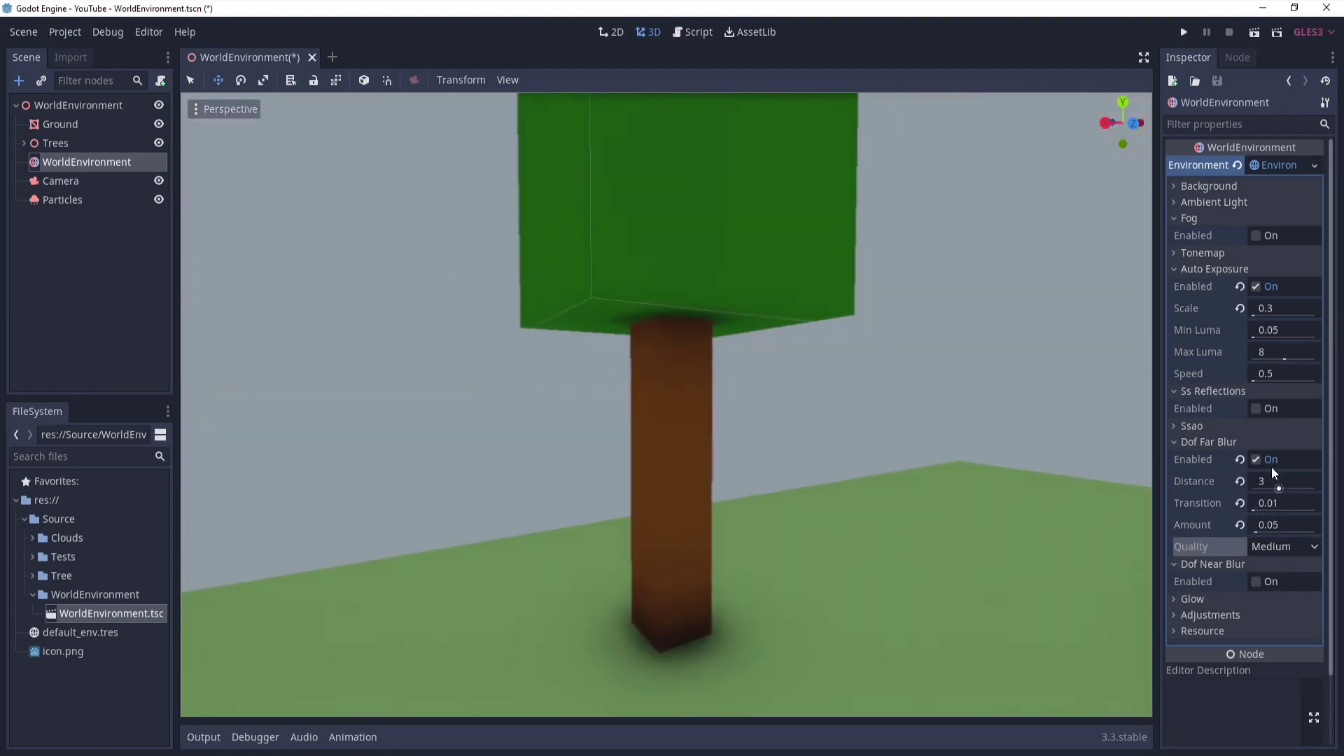
# Step: Try the near depth-of-field blur close to the trees, disable it again, and save the scene
pyautogui.click(1256, 582)
pyautogui.moveTo(1115, 541); pyautogui.dragTo(1029, 524, button='right')
pyautogui.click(1254, 582)
pyautogui.click(1254, 583)
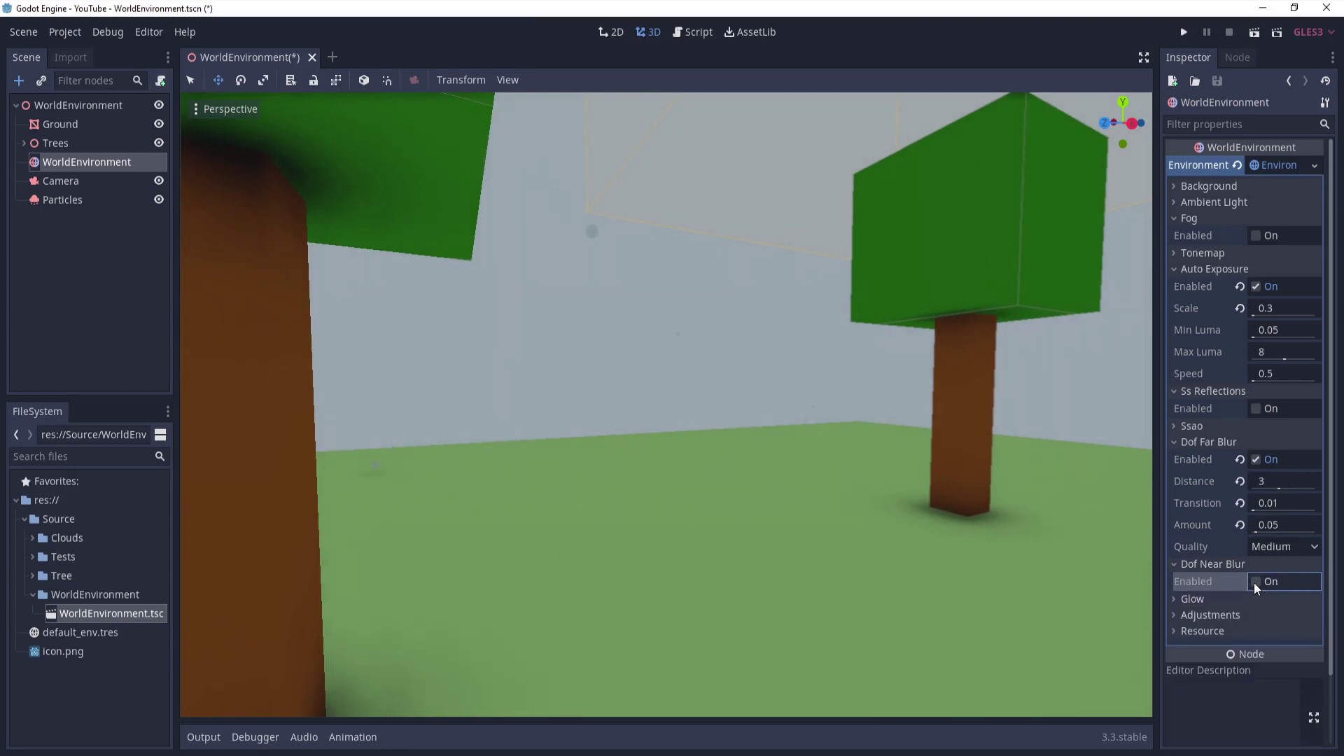
pyautogui.hotkey('ctrl', 's')
pyautogui.moveTo(982, 414)
pyautogui.mouseDown(button='right')
pyautogui.moveTo(1030, 415)
pyautogui.moveTo(992, 413)
pyautogui.mouseUp(button='right')
# Step: Set the albedo color of the Particles node's sphere mesh material to e4f4f6
pyautogui.click(90, 204)
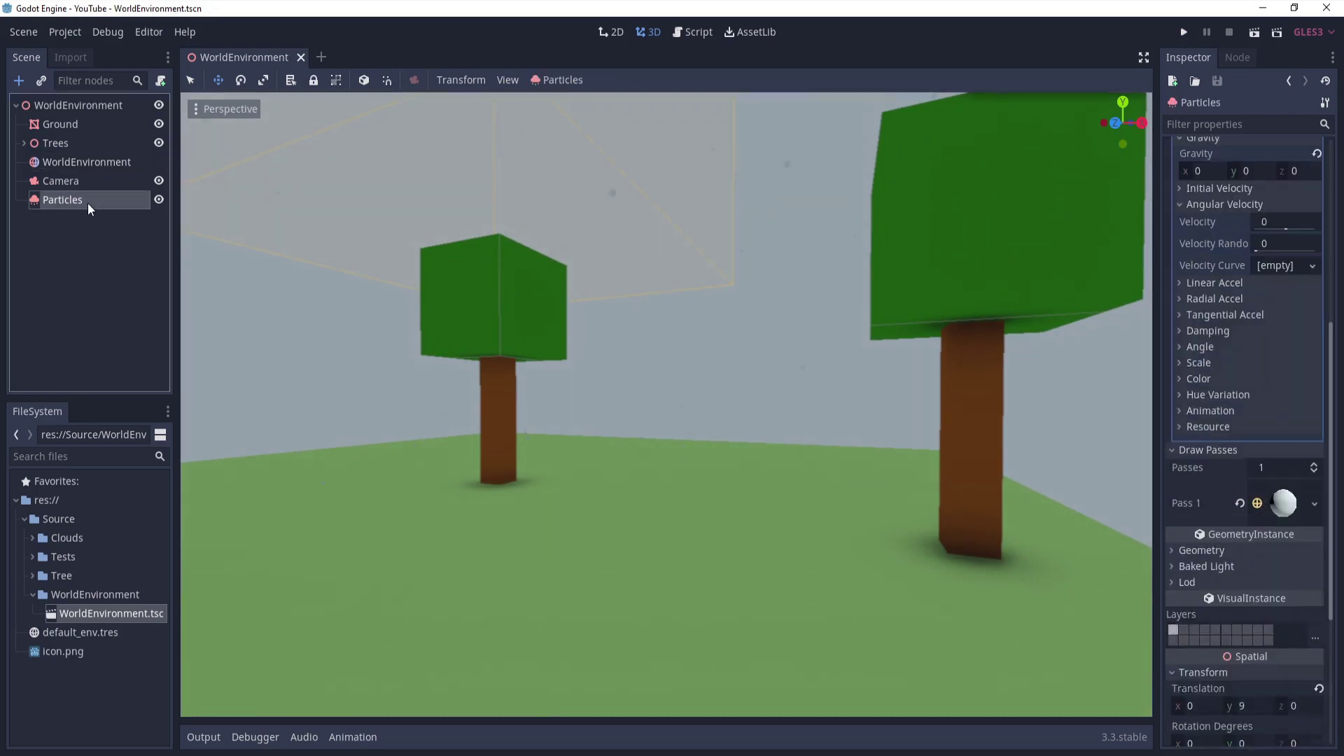
pyautogui.click(1280, 505)
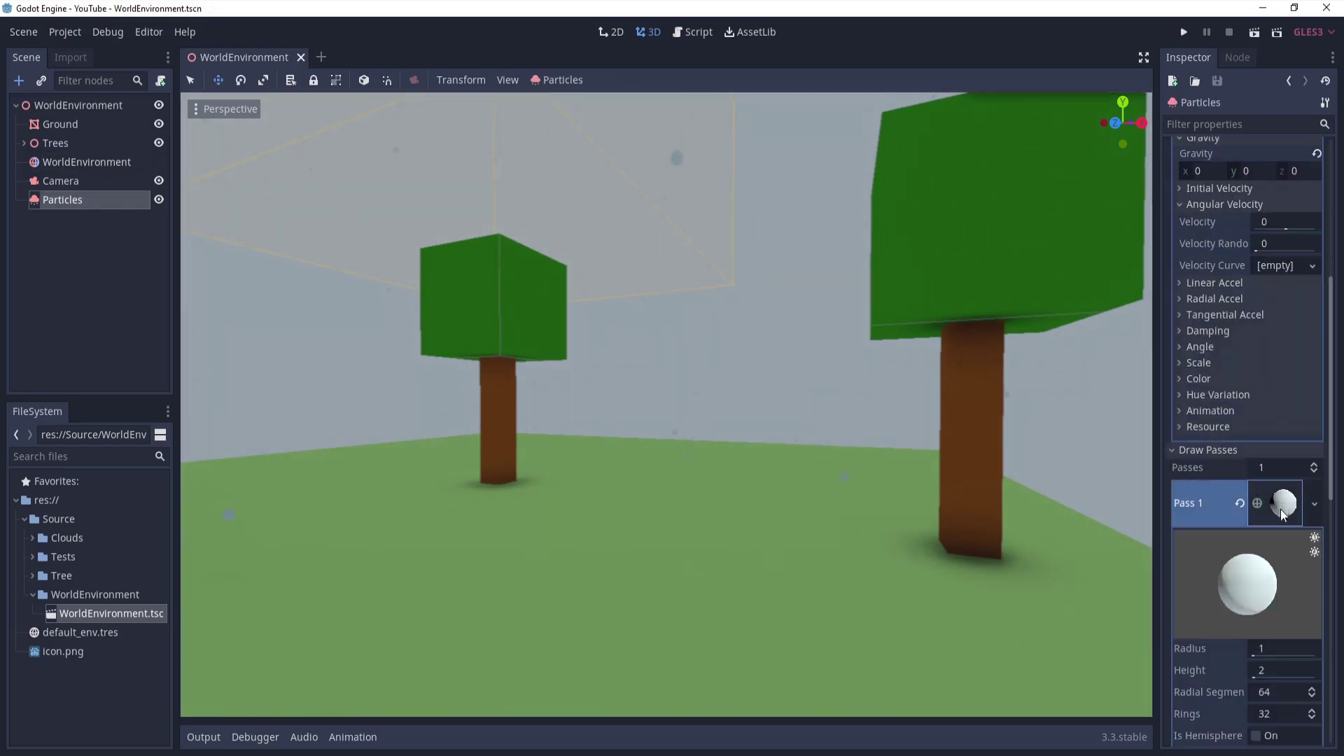
pyautogui.scroll(-5, 1284, 510)
pyautogui.click(1284, 490)
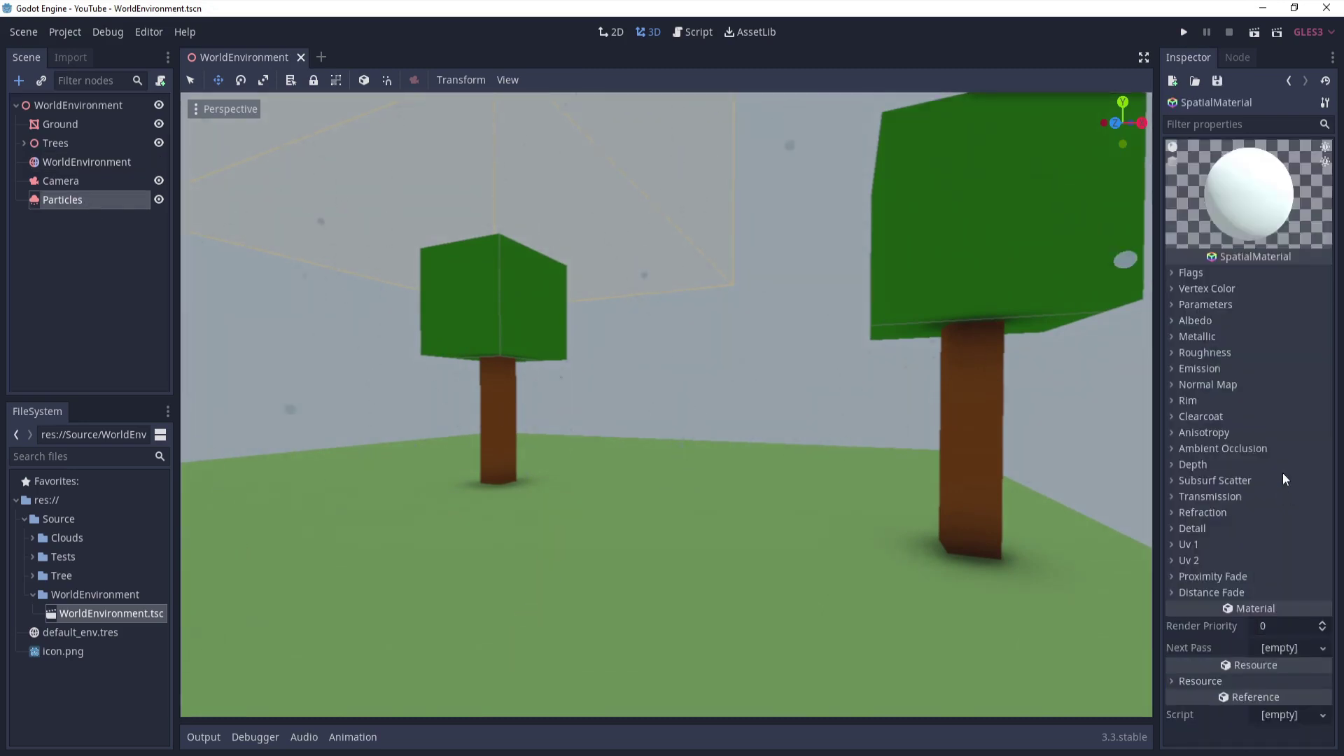
pyautogui.moveTo(747, 367); pyautogui.dragTo(721, 378, button='right')
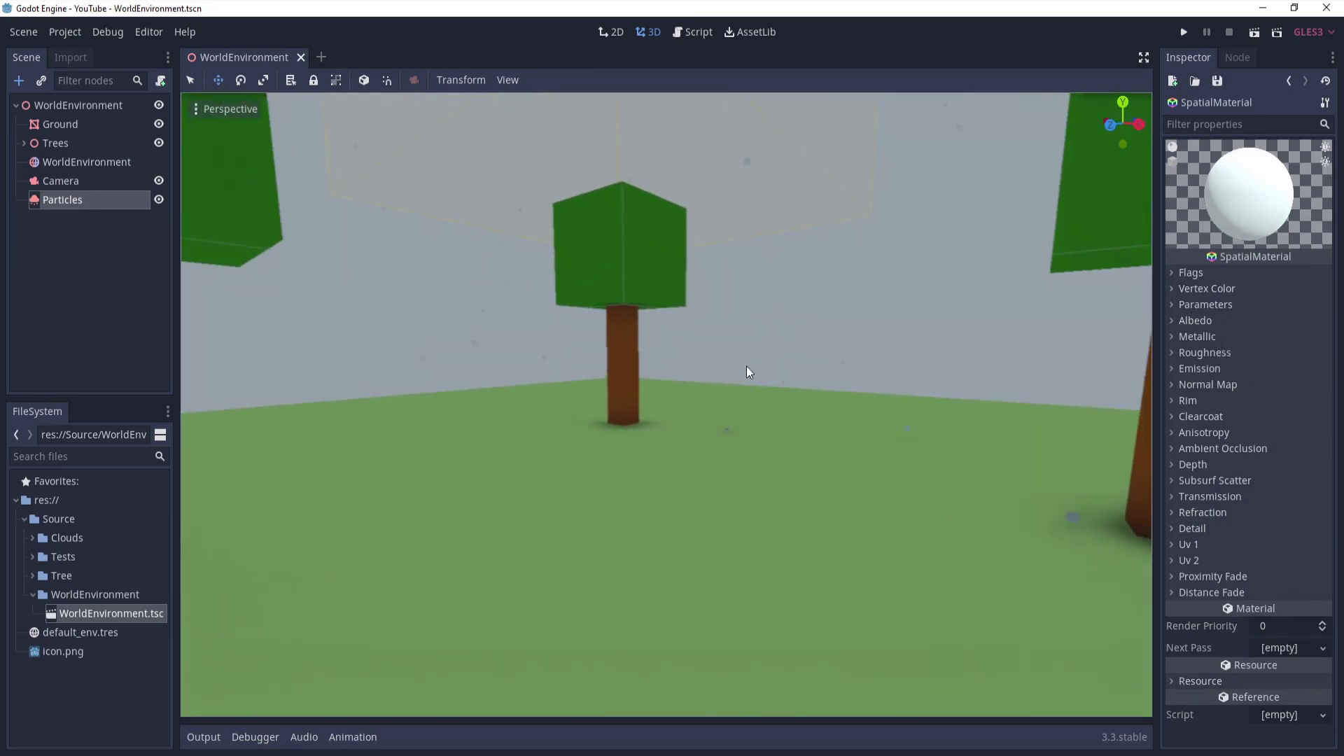
pyautogui.click(1196, 320)
pyautogui.click(1288, 337)
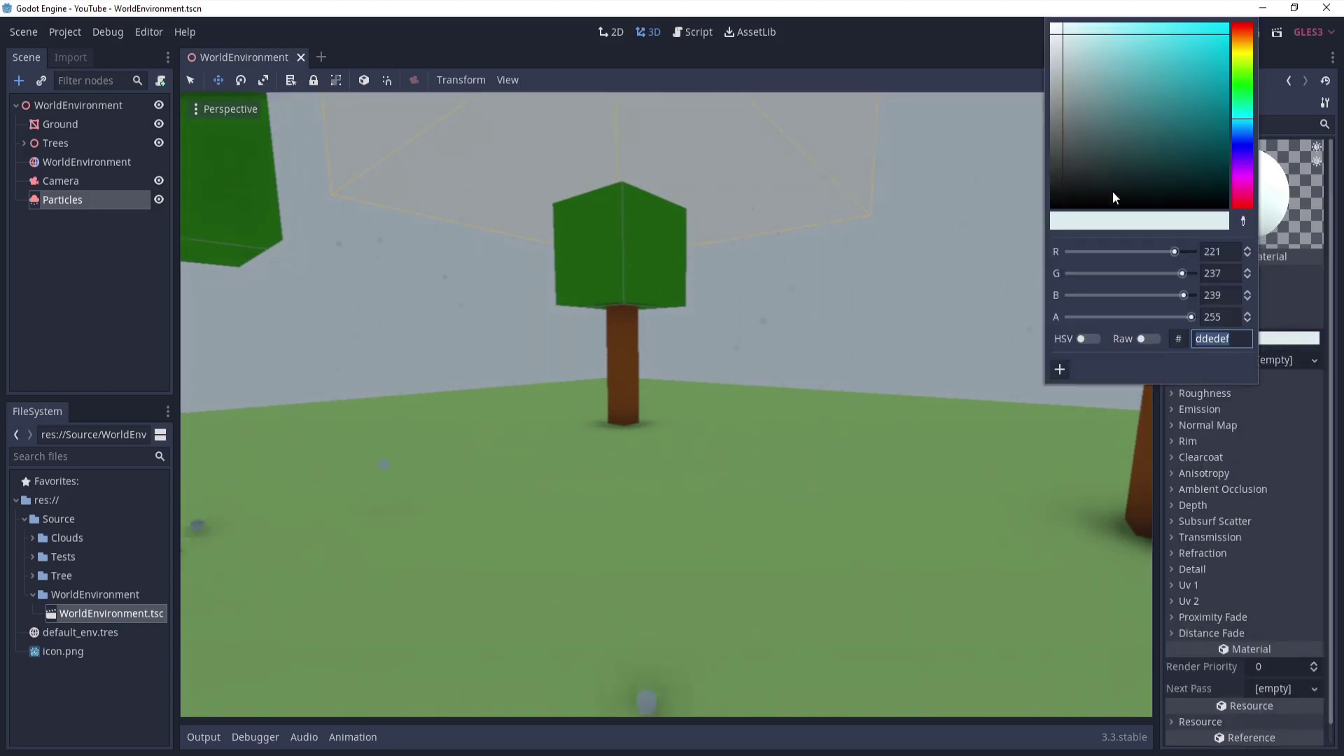
pyautogui.moveTo(1054, 31); pyautogui.dragTo(1056, 34)
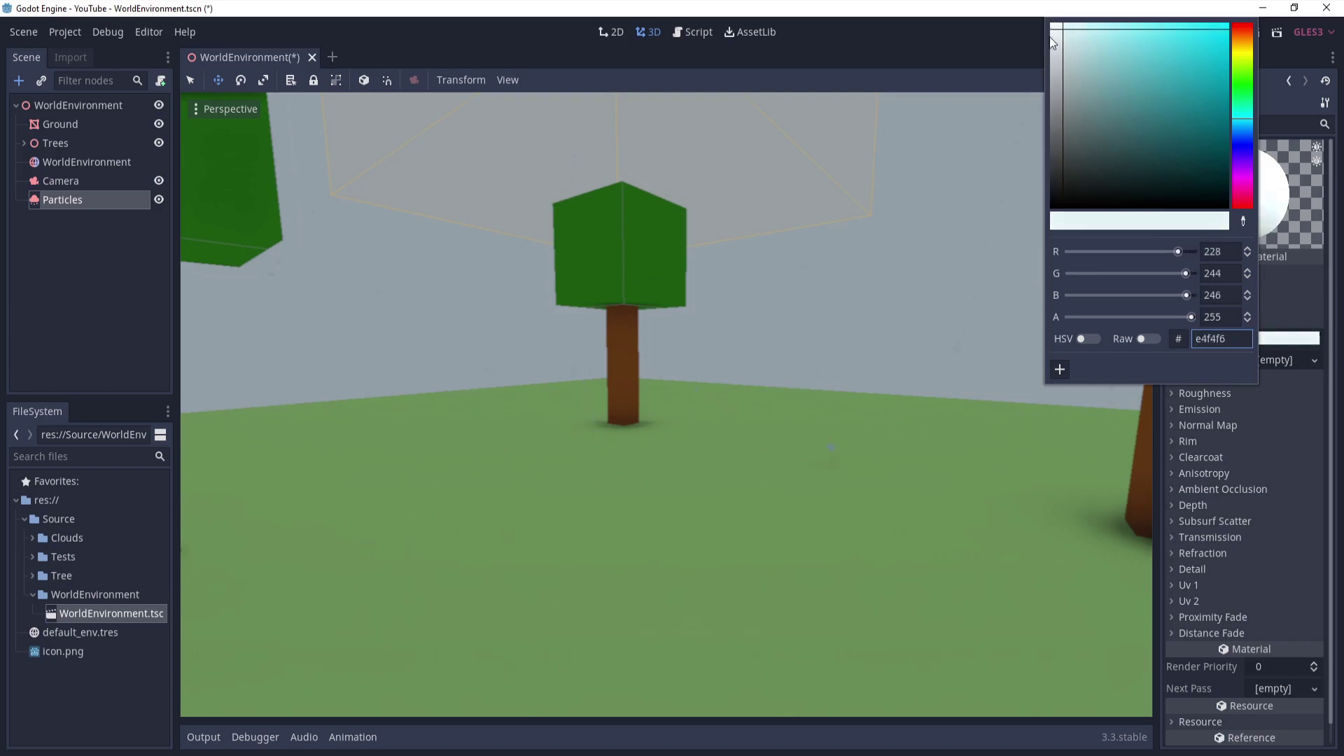
pyautogui.click(951, 35)
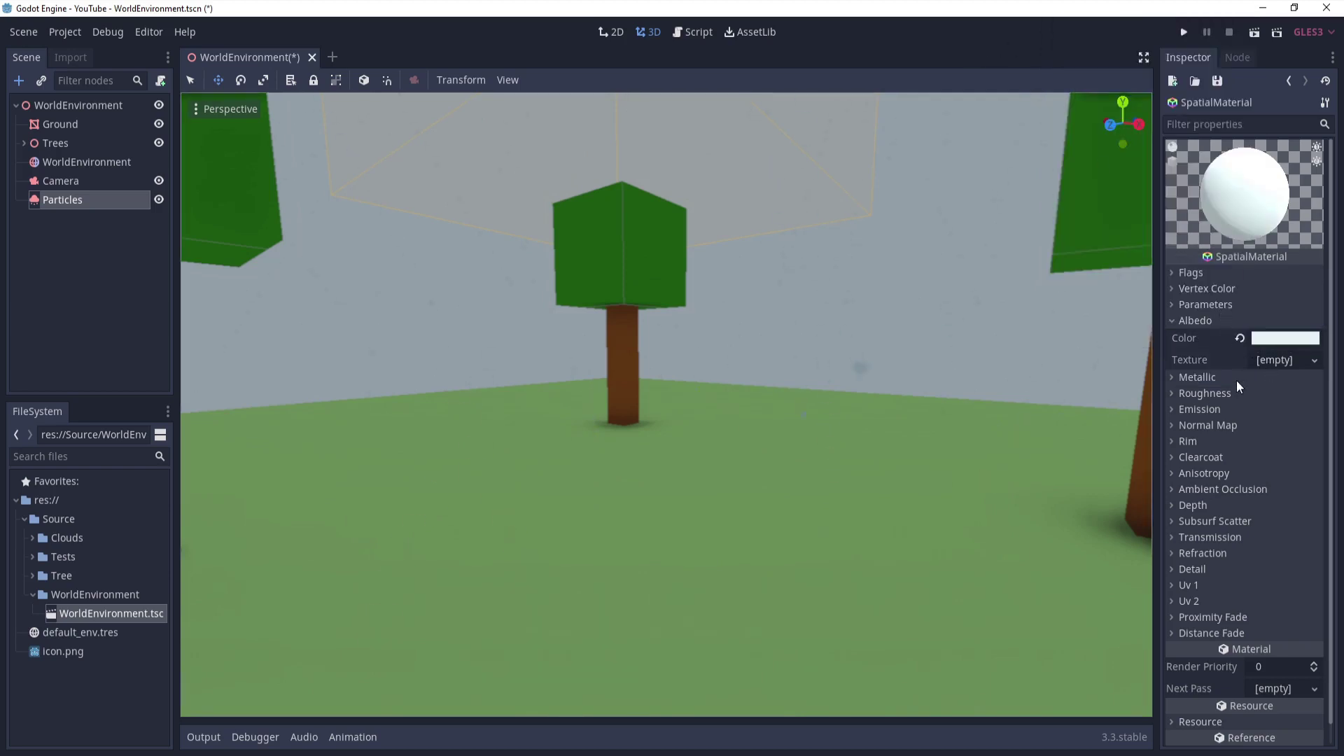
# Step: Enable emission on the particle material with a light grey emission color and view the particles among the trees
pyautogui.click(1208, 412)
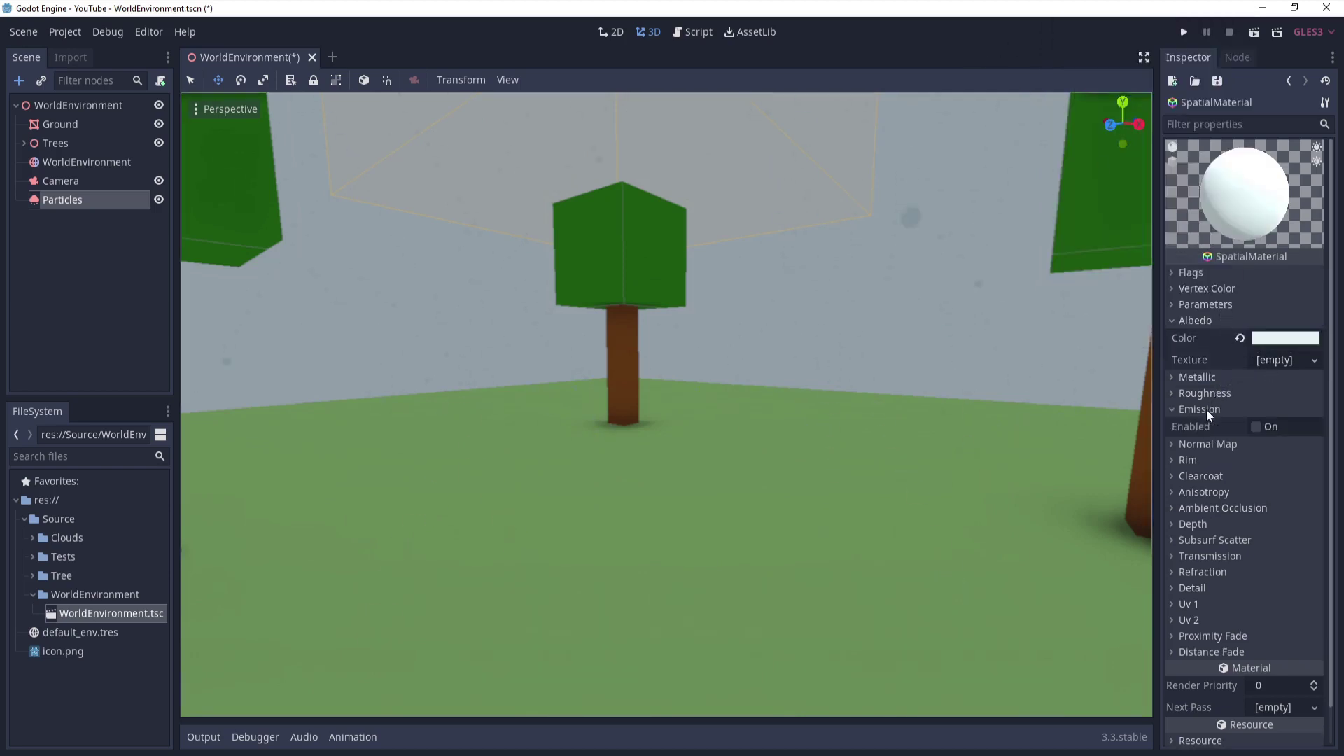
pyautogui.click(1254, 426)
pyautogui.click(1261, 452)
pyautogui.moveTo(1066, 203); pyautogui.dragTo(1017, 98)
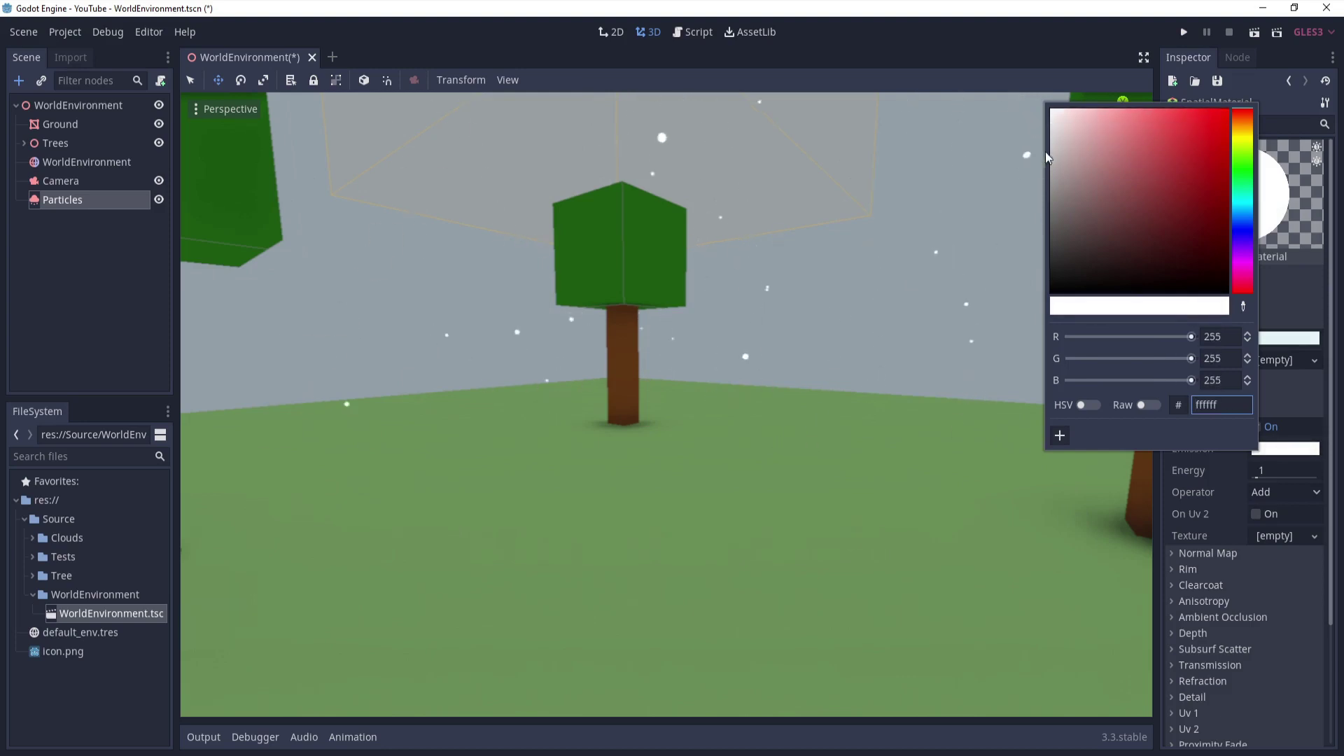
pyautogui.moveTo(1058, 195); pyautogui.dragTo(1004, 162)
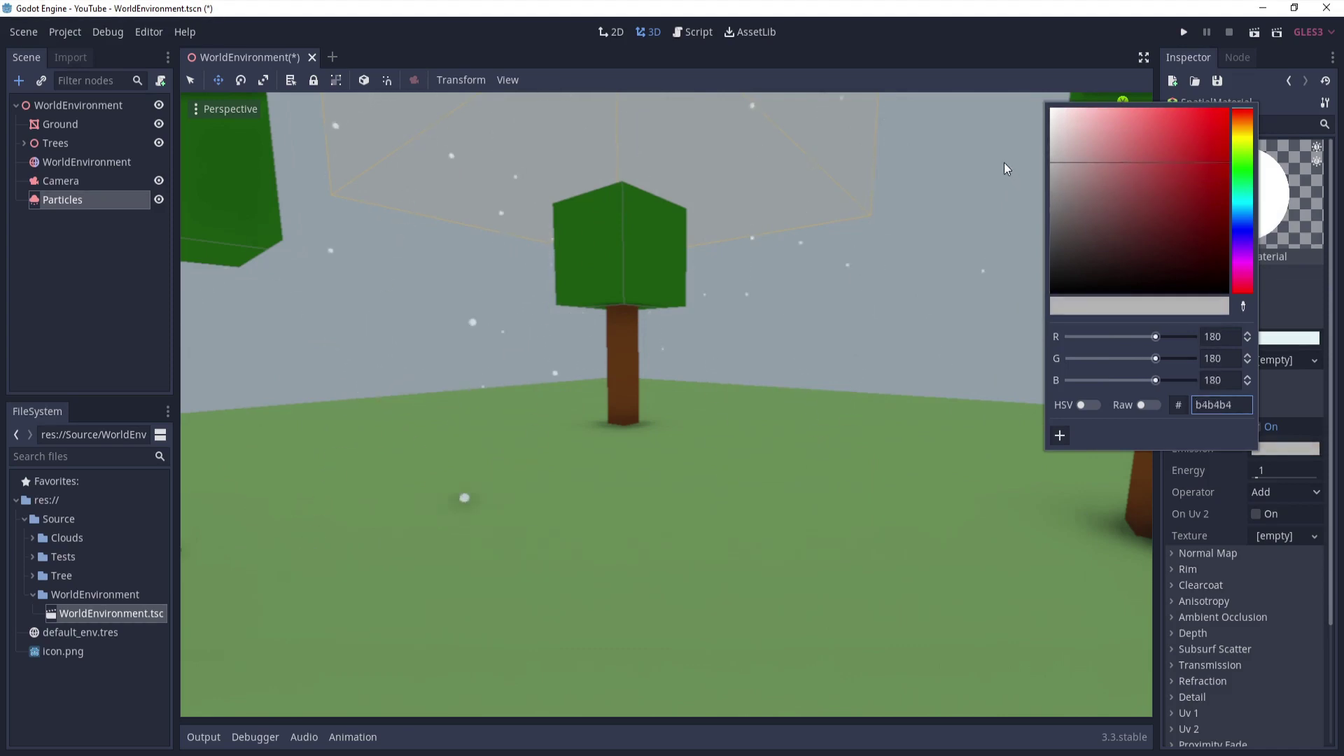
pyautogui.moveTo(1004, 159); pyautogui.dragTo(729, 140)
pyautogui.moveTo(729, 140)
pyautogui.mouseDown(button='right')
pyautogui.moveTo(966, 126)
pyautogui.moveTo(980, 98)
pyautogui.moveTo(931, 95)
pyautogui.moveTo(903, 392)
pyautogui.moveTo(665, 361)
pyautogui.moveTo(728, 141)
pyautogui.moveTo(383, 416)
pyautogui.moveTo(729, 141)
pyautogui.mouseUp(button='right')
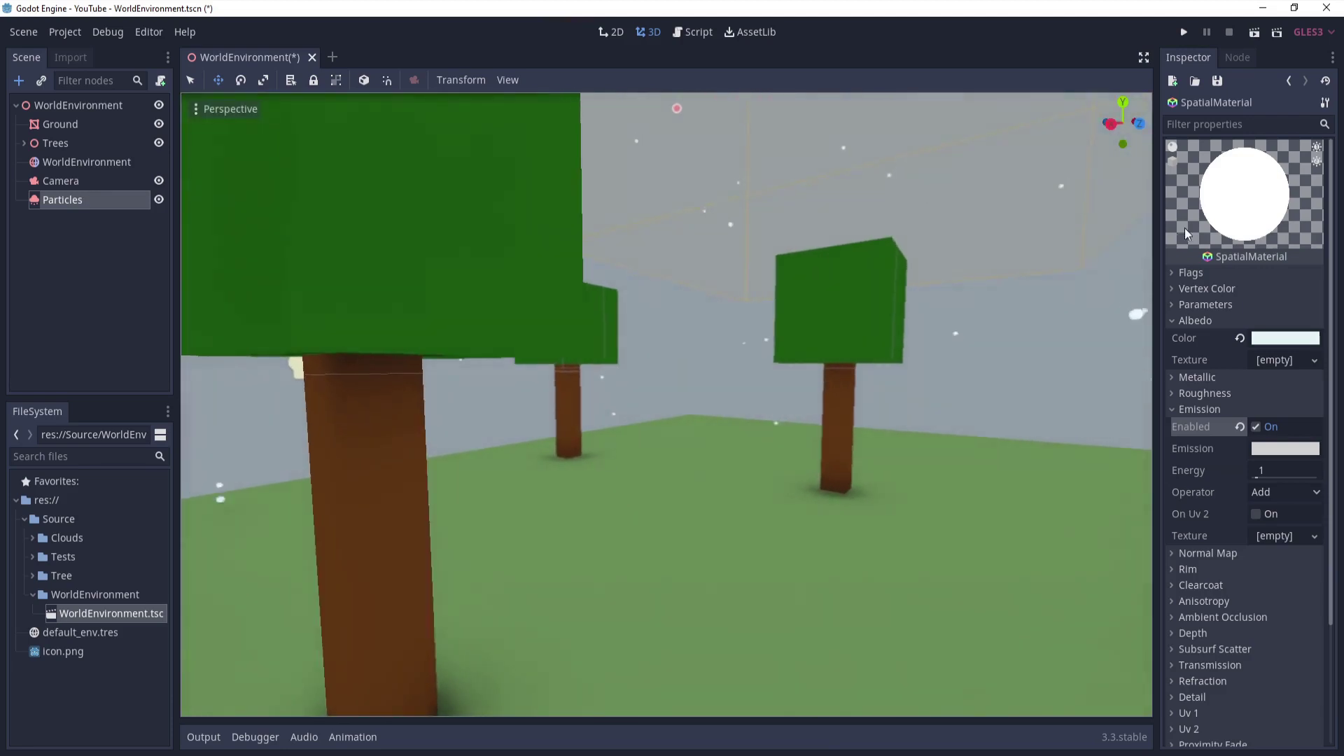
# Step: Compare the falling particles with the material's emission off and on, leaving emission enabled
pyautogui.click(1255, 427)
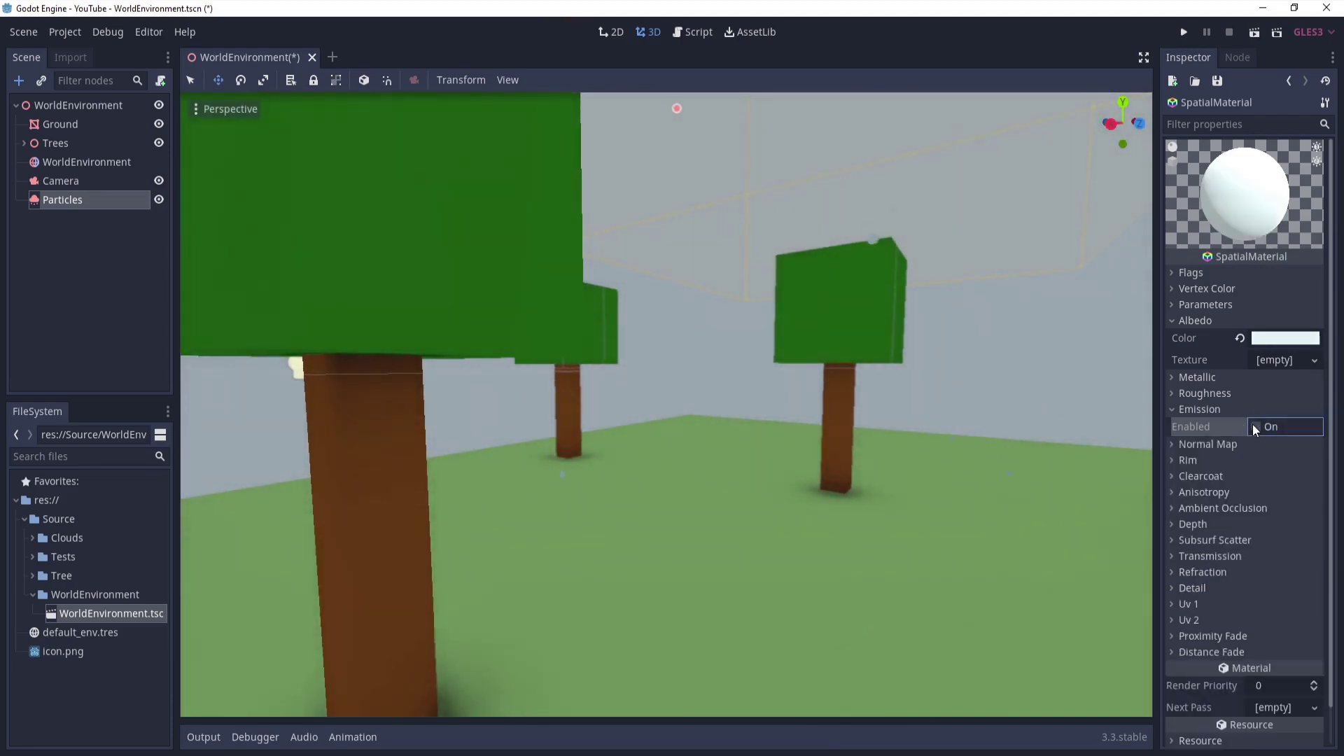
pyautogui.moveTo(861, 381); pyautogui.dragTo(871, 390, button='right')
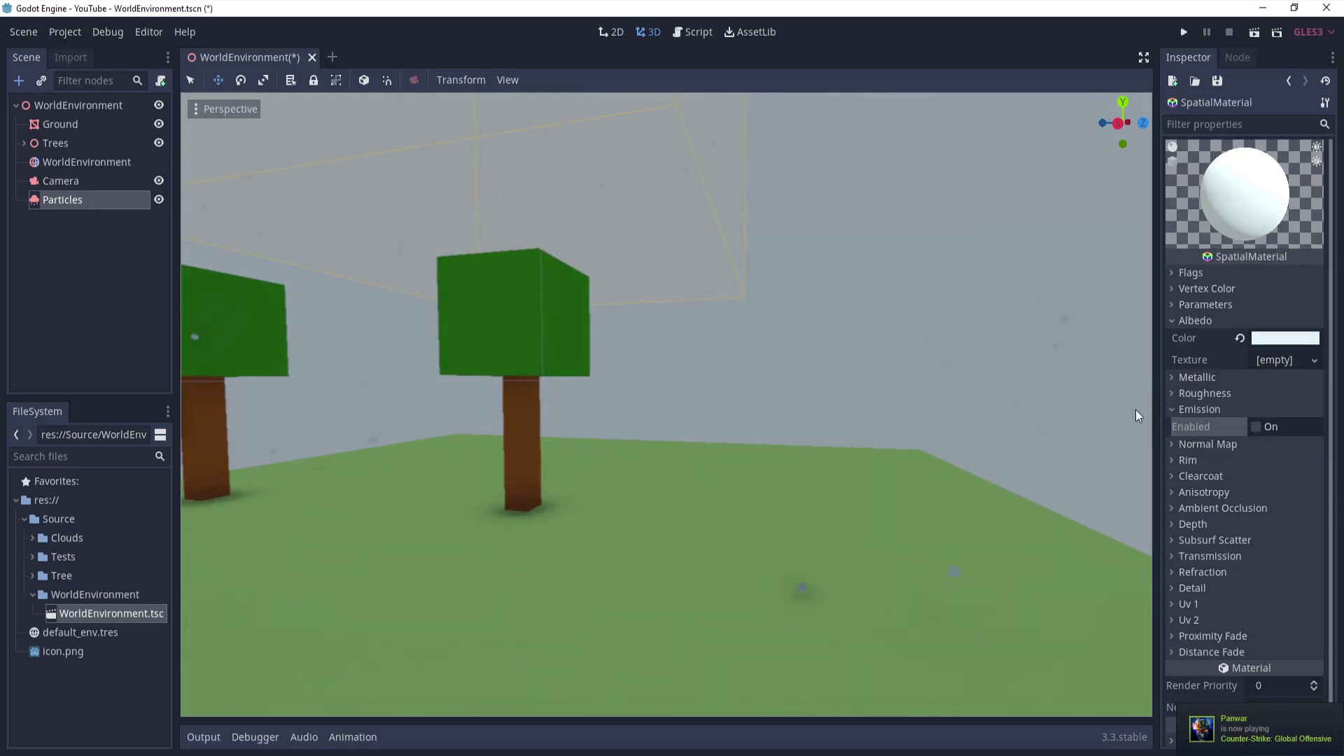
pyautogui.click(1255, 426)
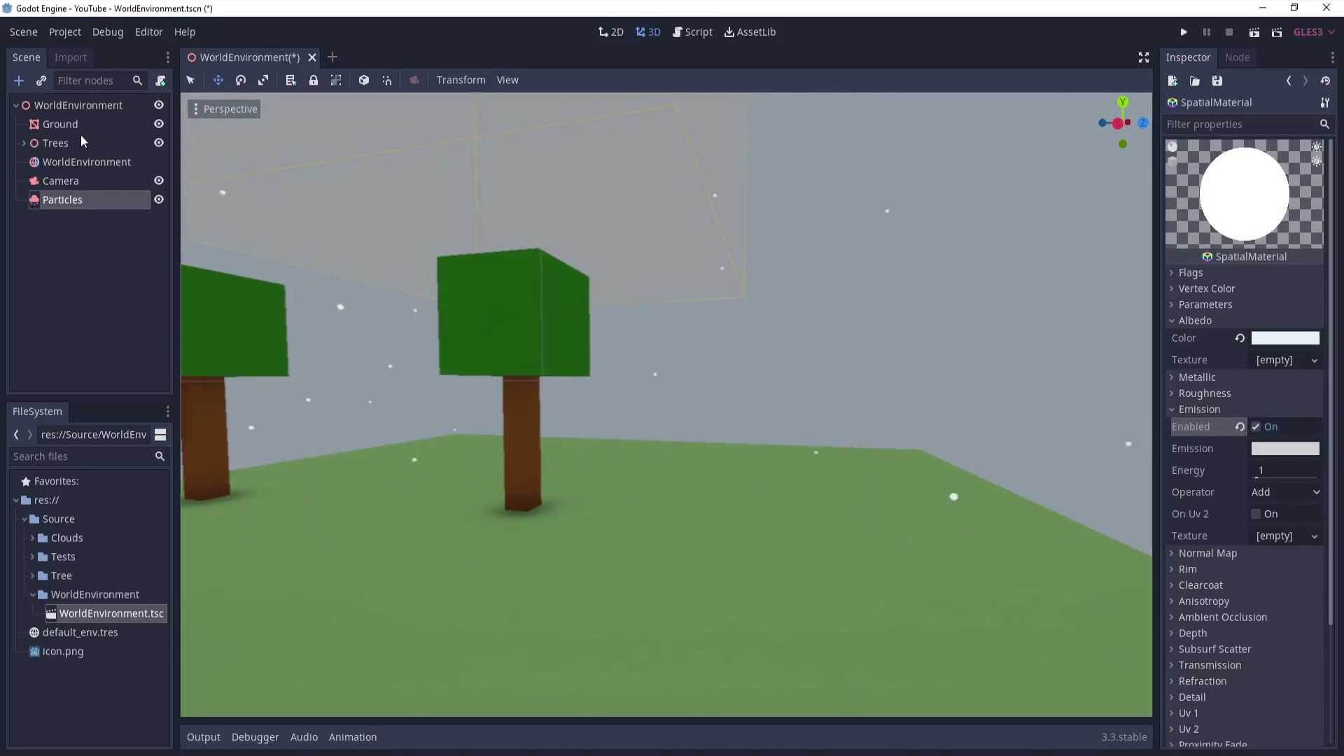
# Step: Darken the top color of the WorldEnvironment's procedural sky to 737e85
pyautogui.click(73, 174)
pyautogui.click(74, 165)
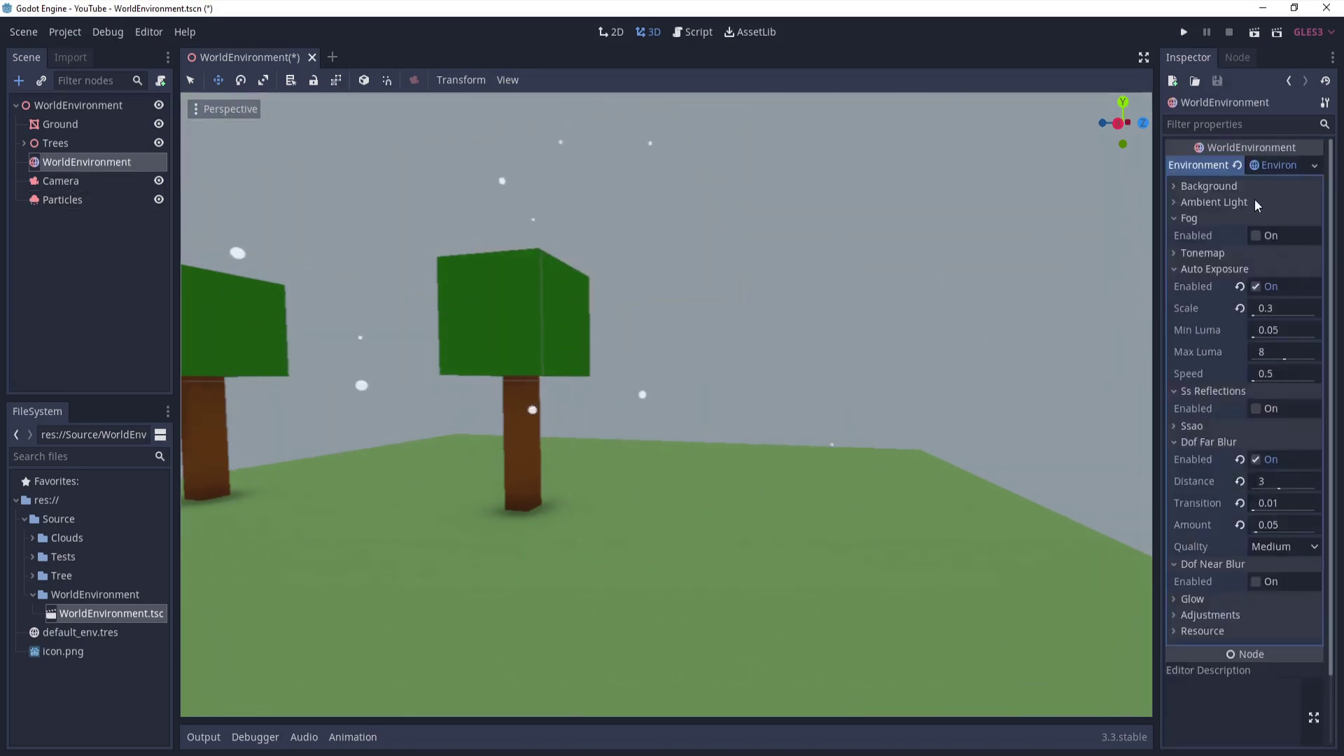
pyautogui.click(1212, 185)
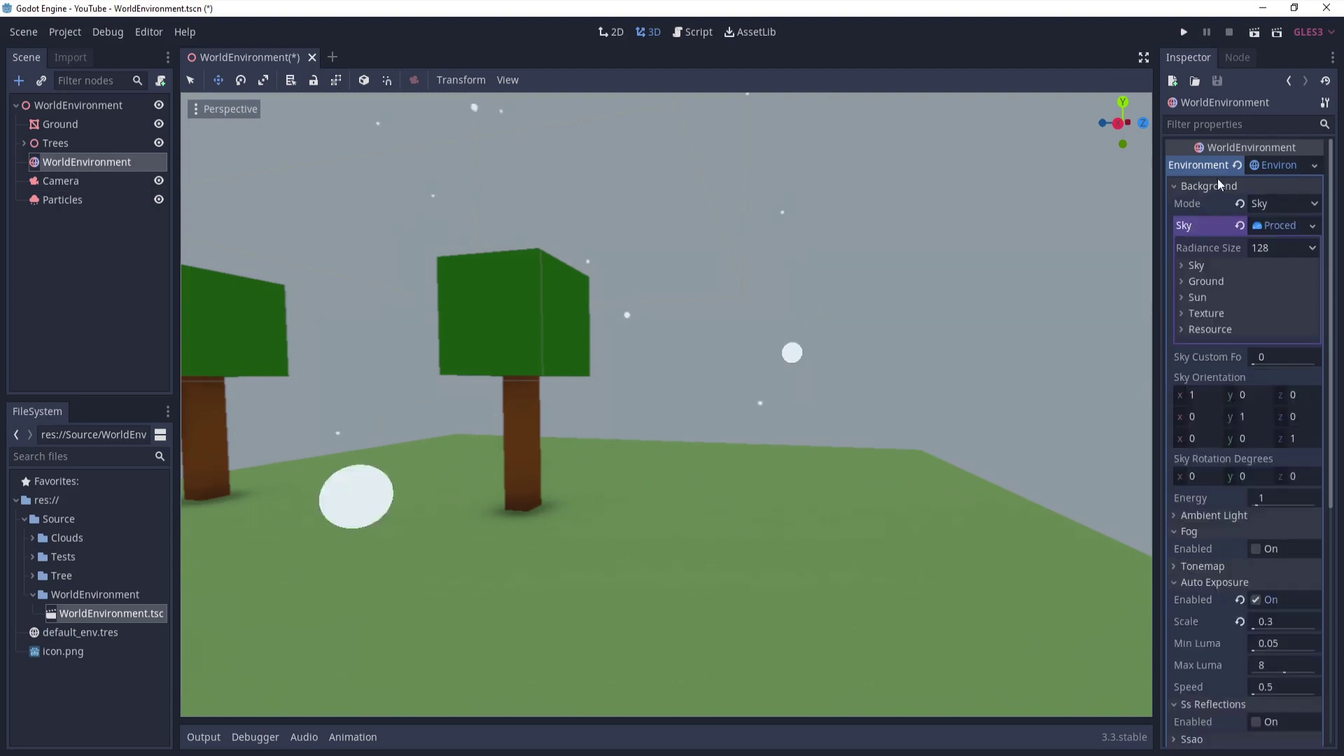
pyautogui.click(1276, 224)
pyautogui.click(1191, 282)
pyautogui.click(1195, 279)
pyautogui.click(1196, 270)
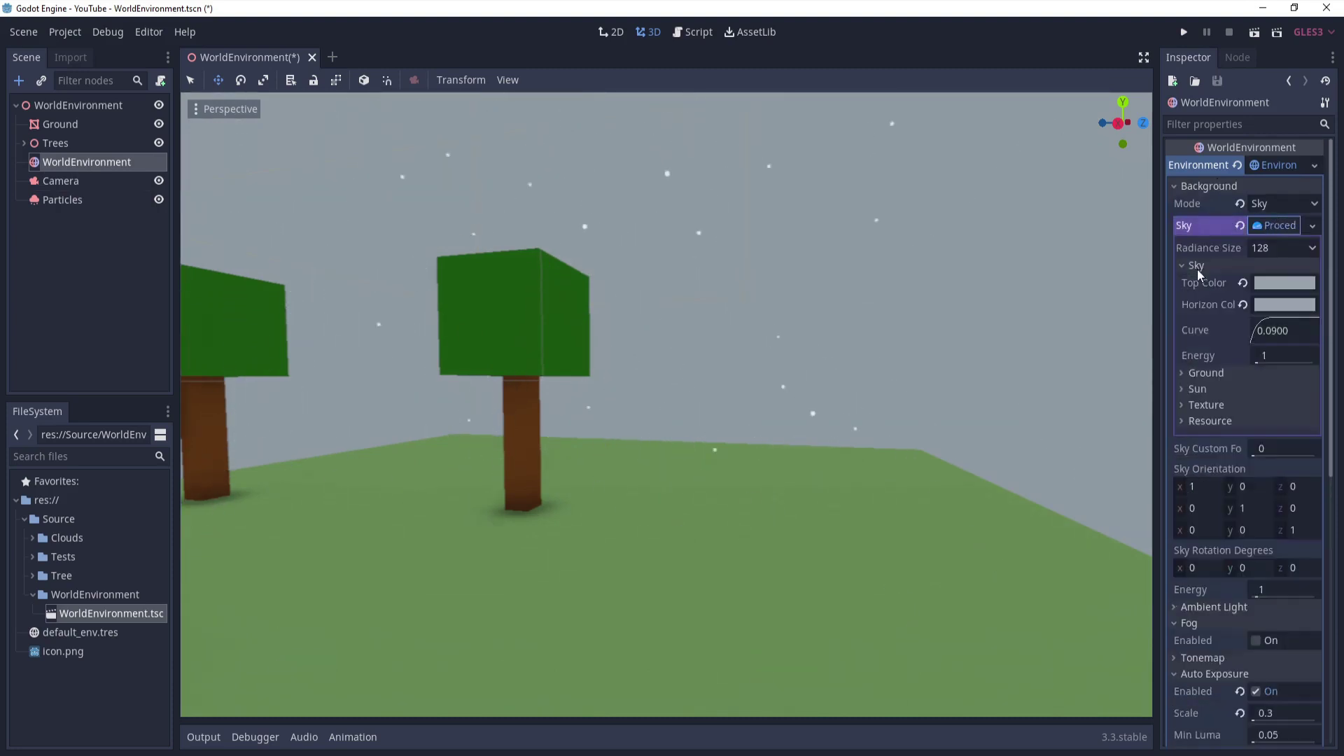
pyautogui.click(1287, 283)
pyautogui.moveTo(1077, 87); pyautogui.dragTo(1078, 112)
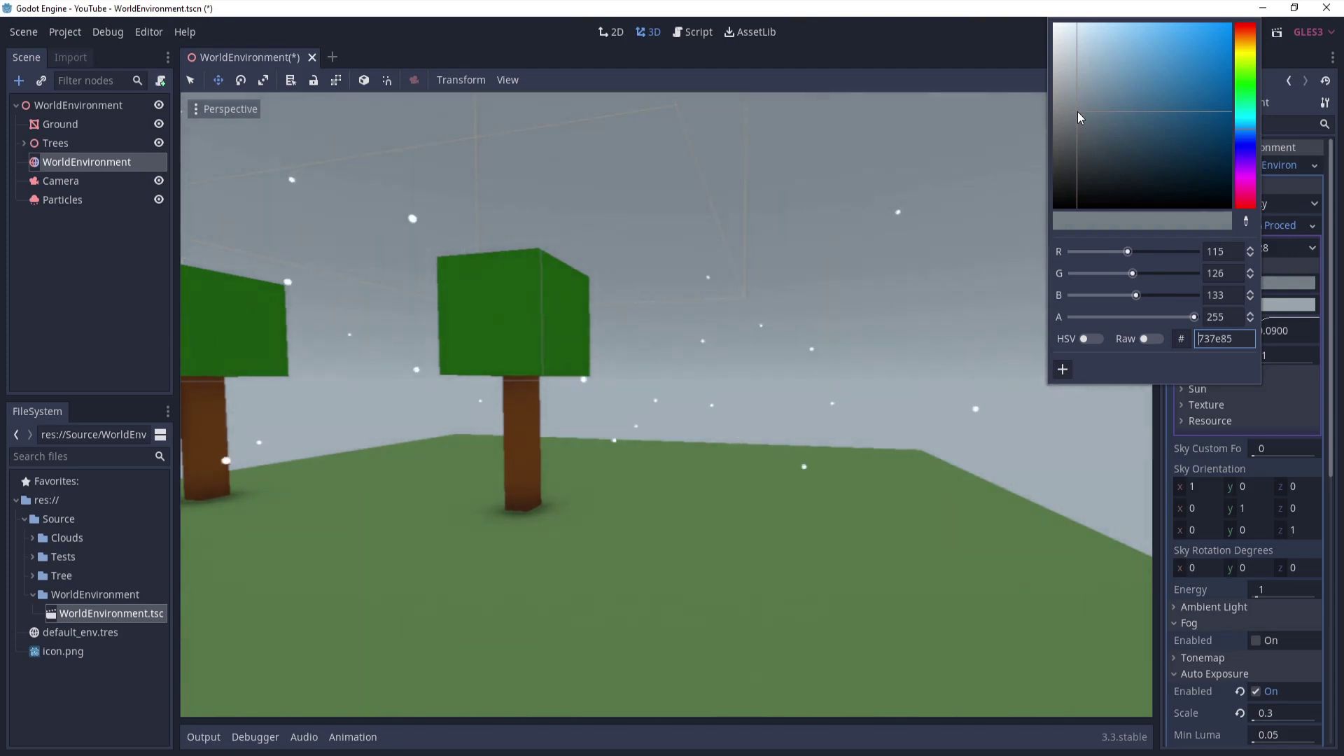
# Step: Set the procedural sky's horizon color to 737e85
pyautogui.click(1267, 313)
pyautogui.click(1267, 313)
pyautogui.press('Return')
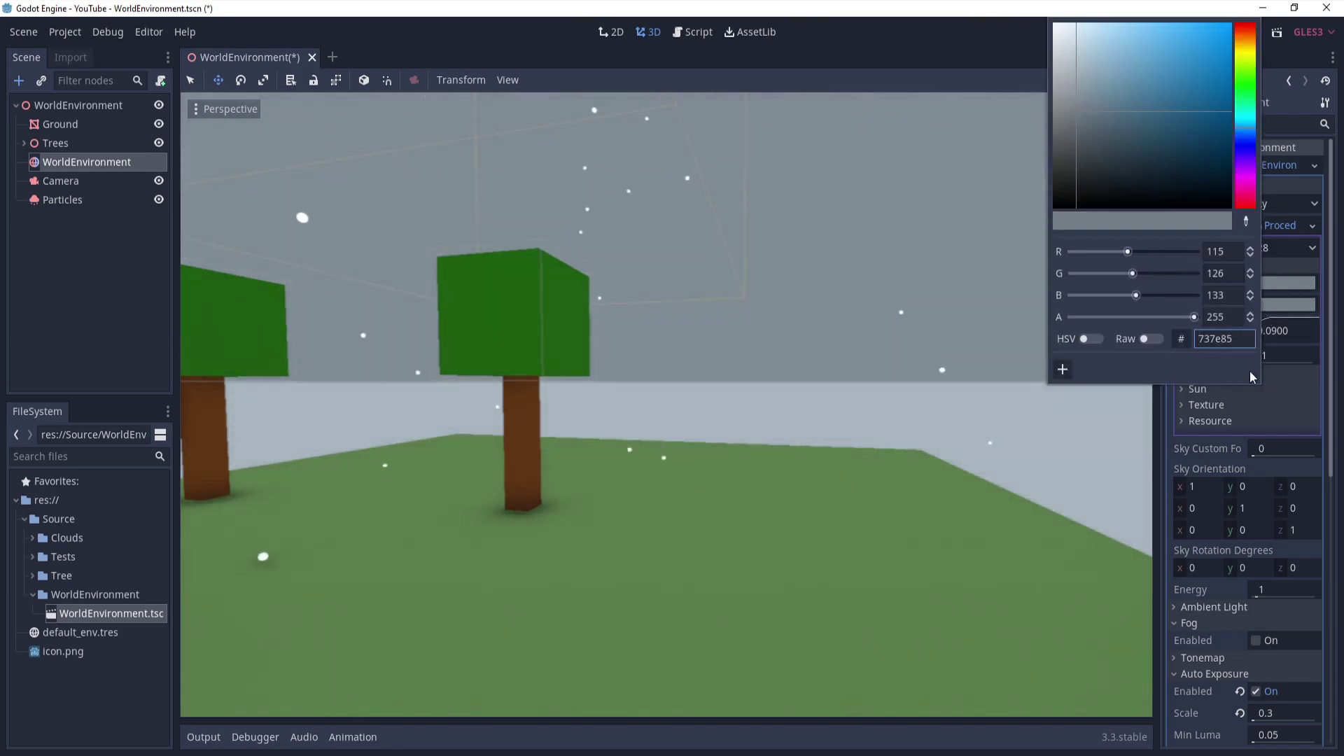
# Step: Set both the bottom color and the horizon color of the procedural sky's ground to 737e85
pyautogui.click(1279, 372)
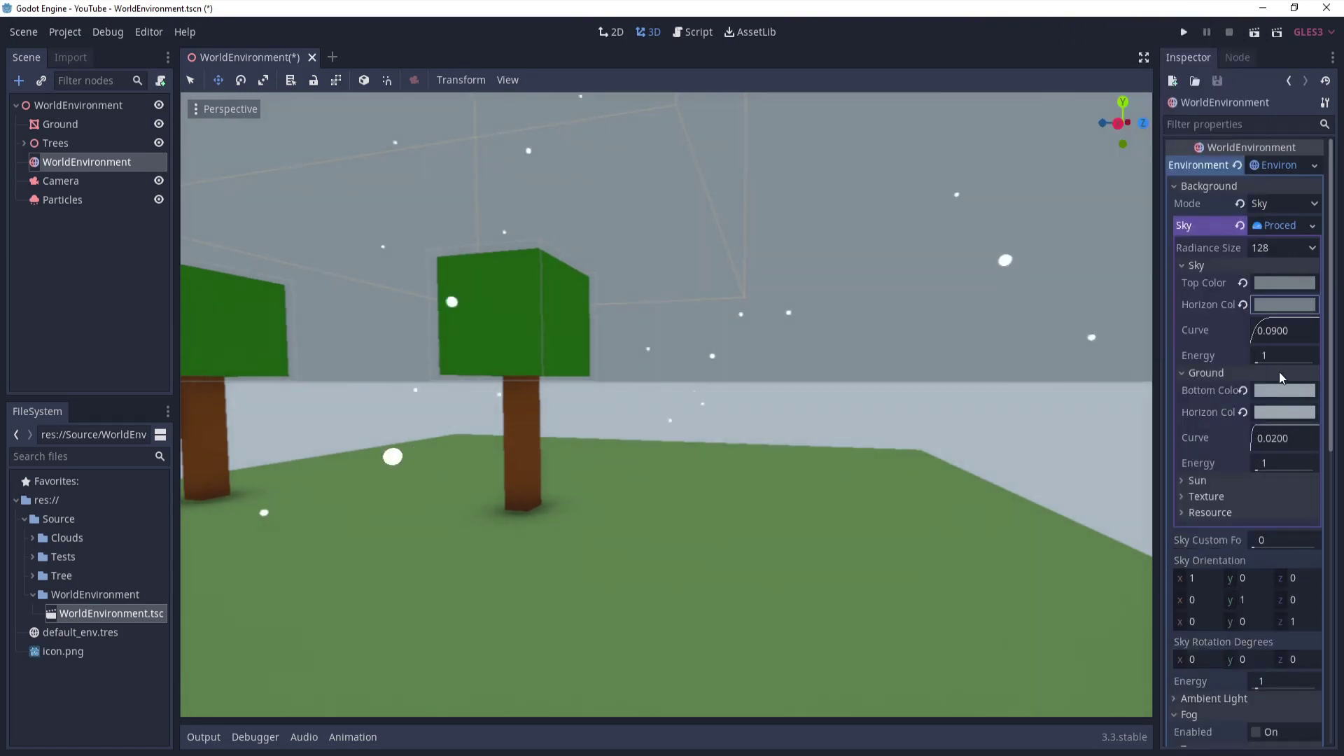
pyautogui.click(1285, 389)
pyautogui.click(1290, 410)
pyautogui.click(1290, 410)
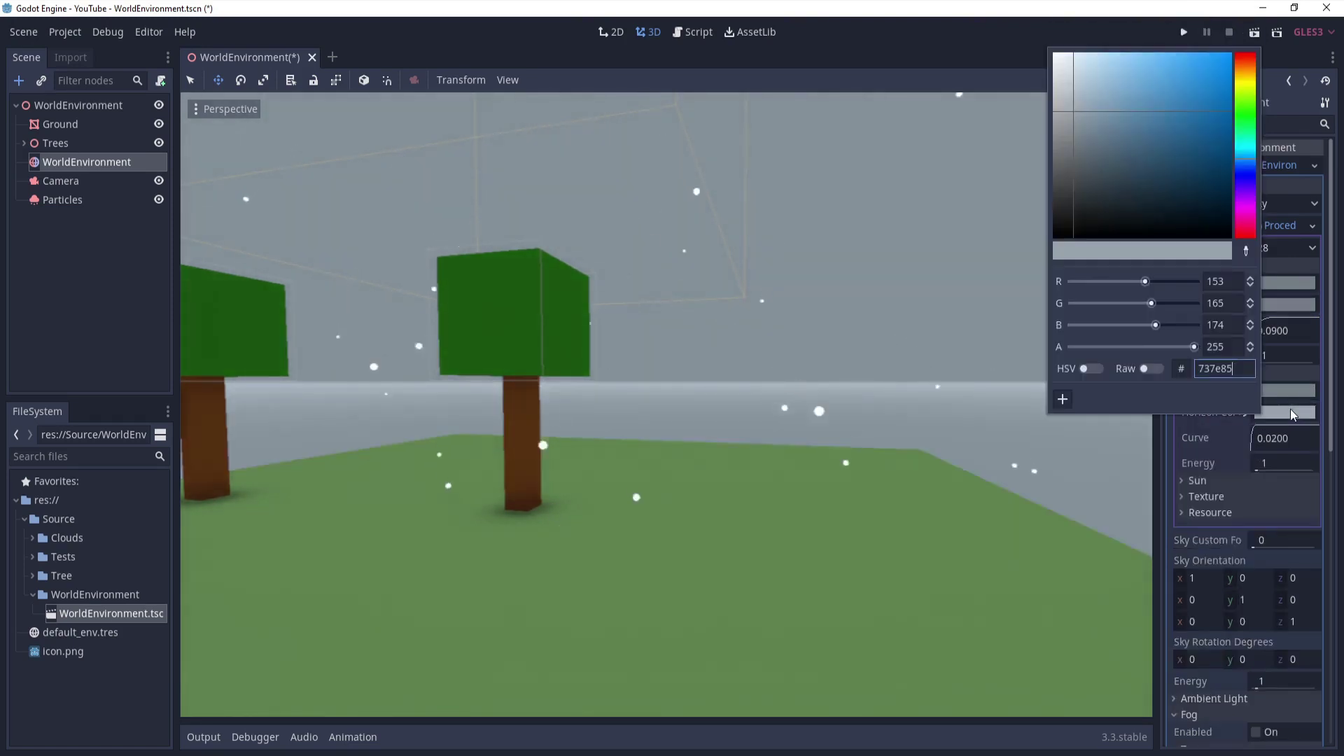
pyautogui.click(865, 228)
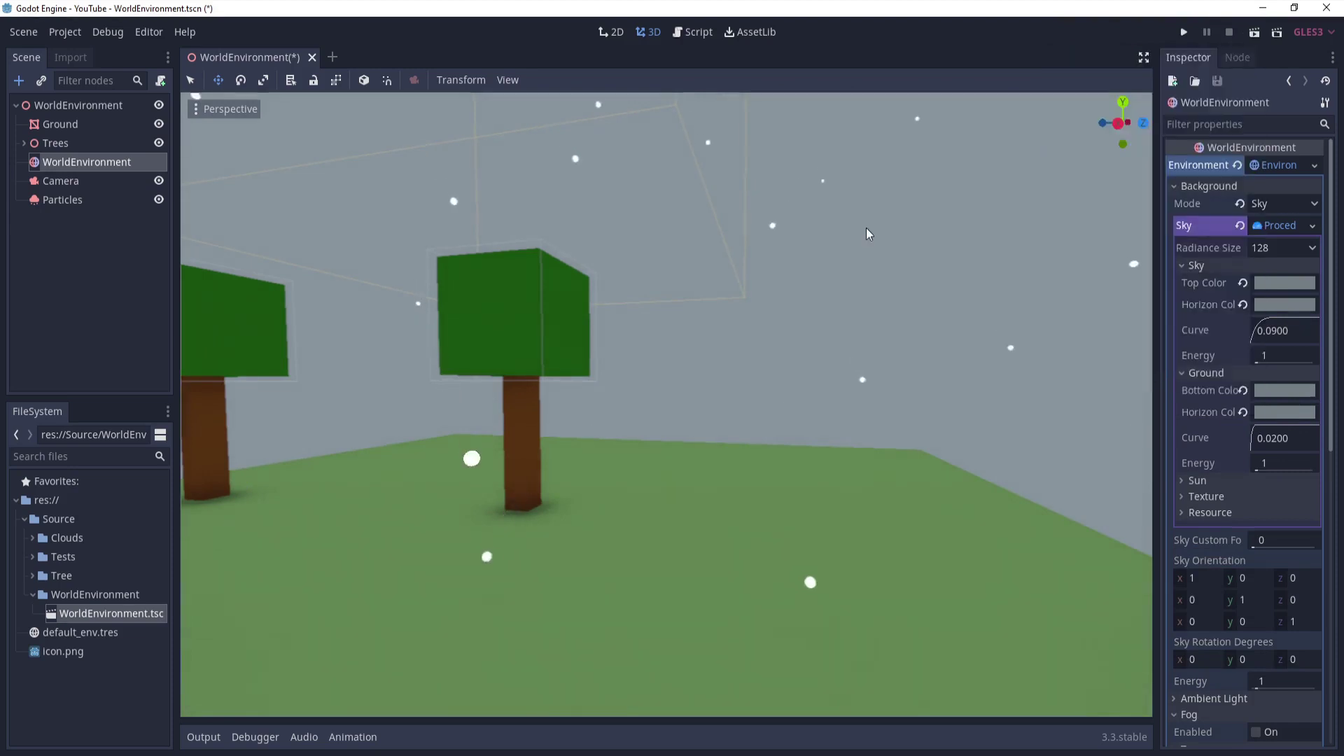
# Step: Save the scene and look over the whole tree scene with its falling particles against the grey background
pyautogui.hotkey('ctrl', 's')
pyautogui.moveTo(859, 260); pyautogui.dragTo(829, 262, button='right')
pyautogui.press('w')
pyautogui.press('s')
pyautogui.press('a')
pyautogui.press('s')
pyautogui.press('s')
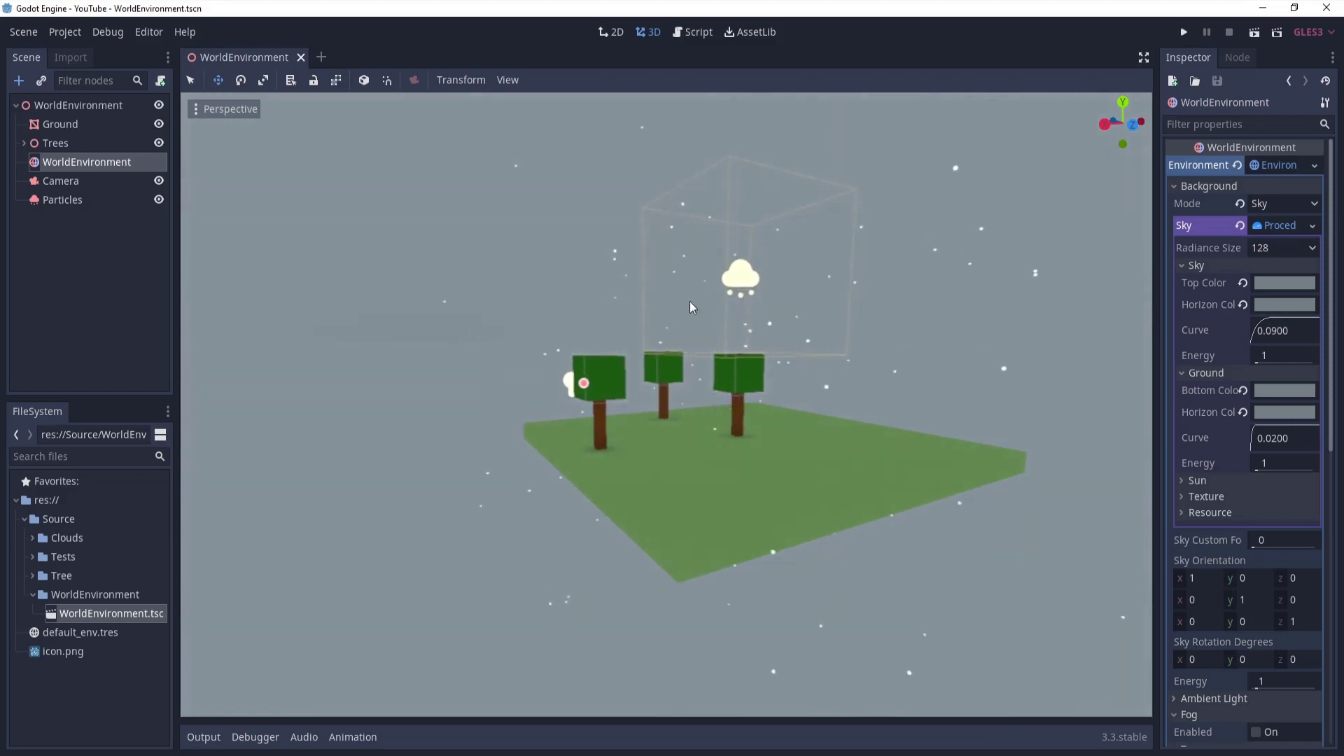
# Step: Enable fog in the WorldEnvironment and set the fog color to 737e85
pyautogui.click(82, 203)
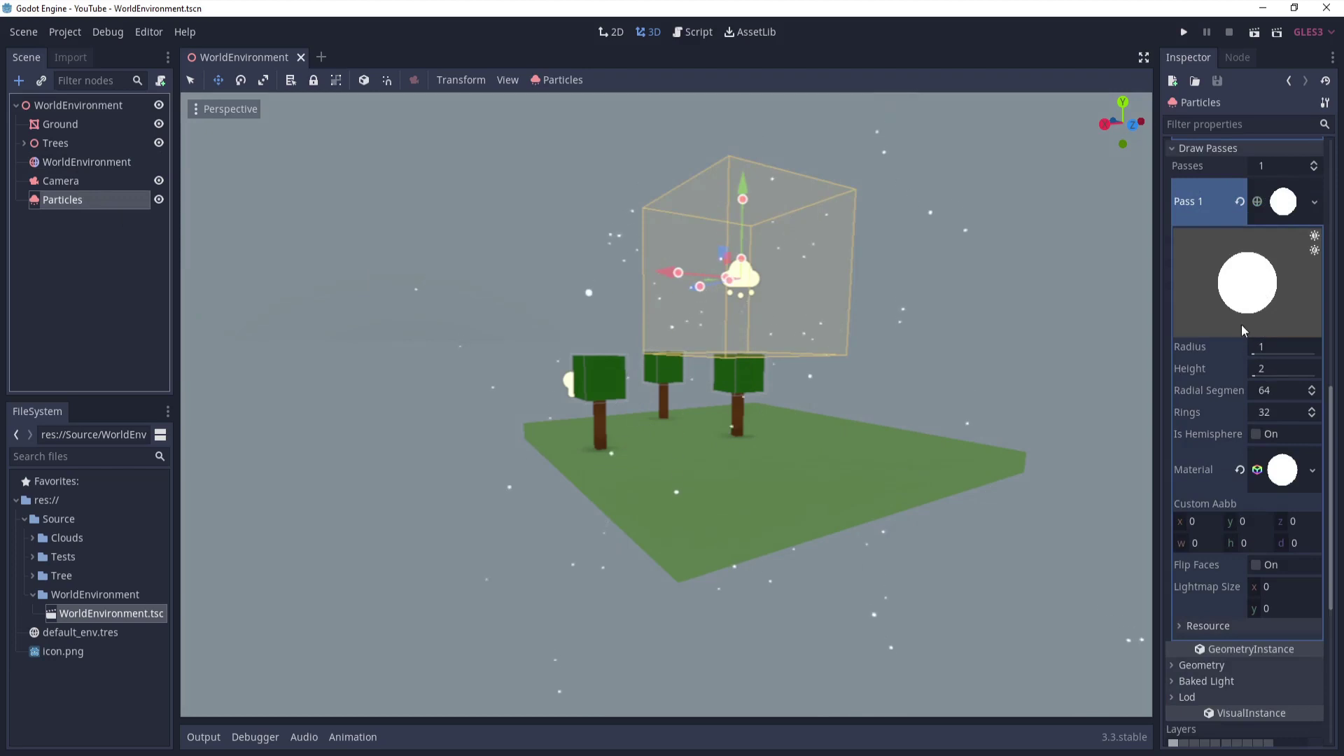
pyautogui.click(57, 161)
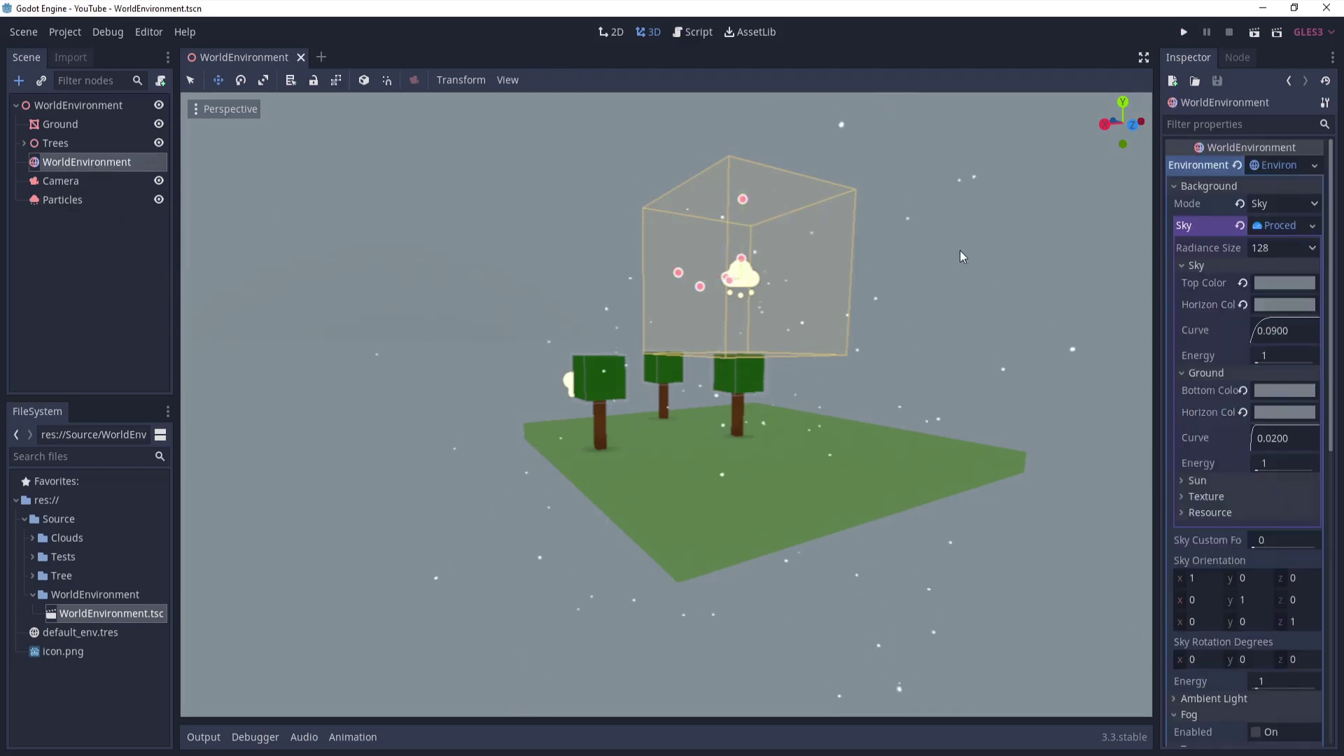
pyautogui.click(1191, 265)
pyautogui.click(1215, 187)
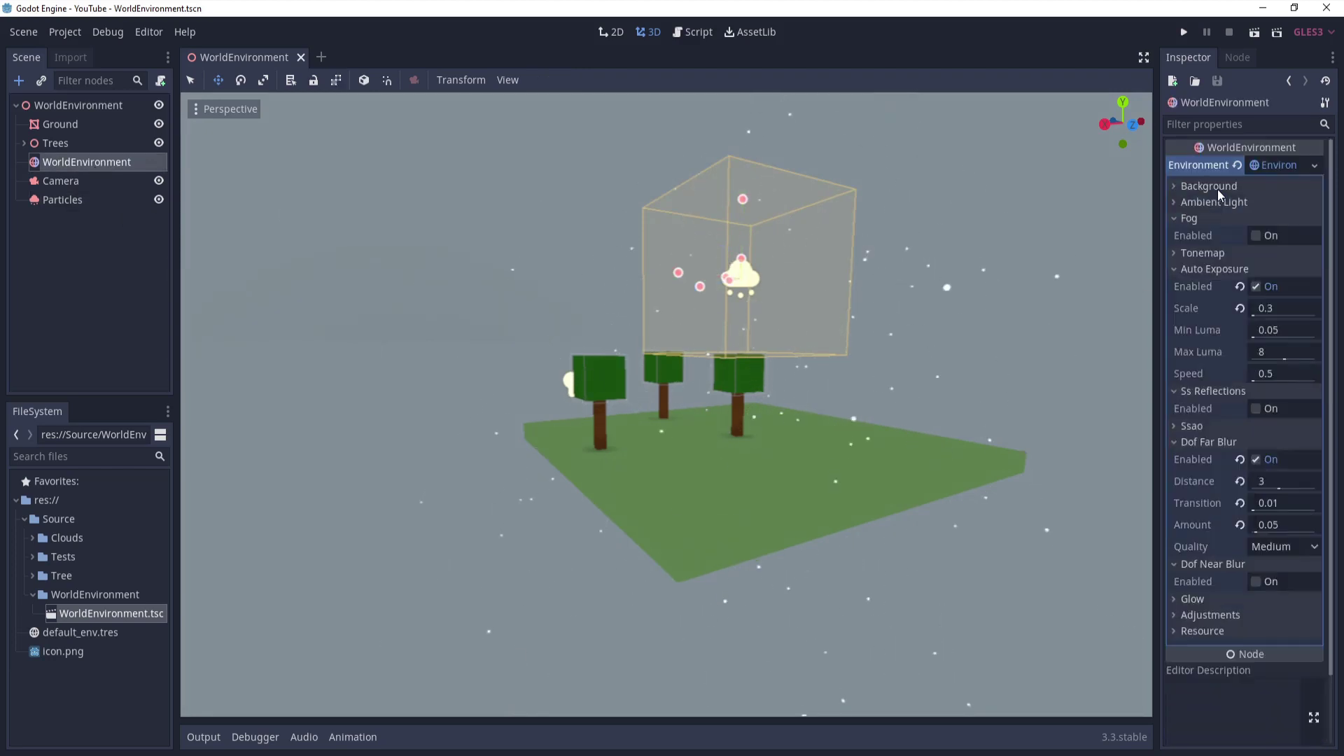
pyautogui.click(1257, 236)
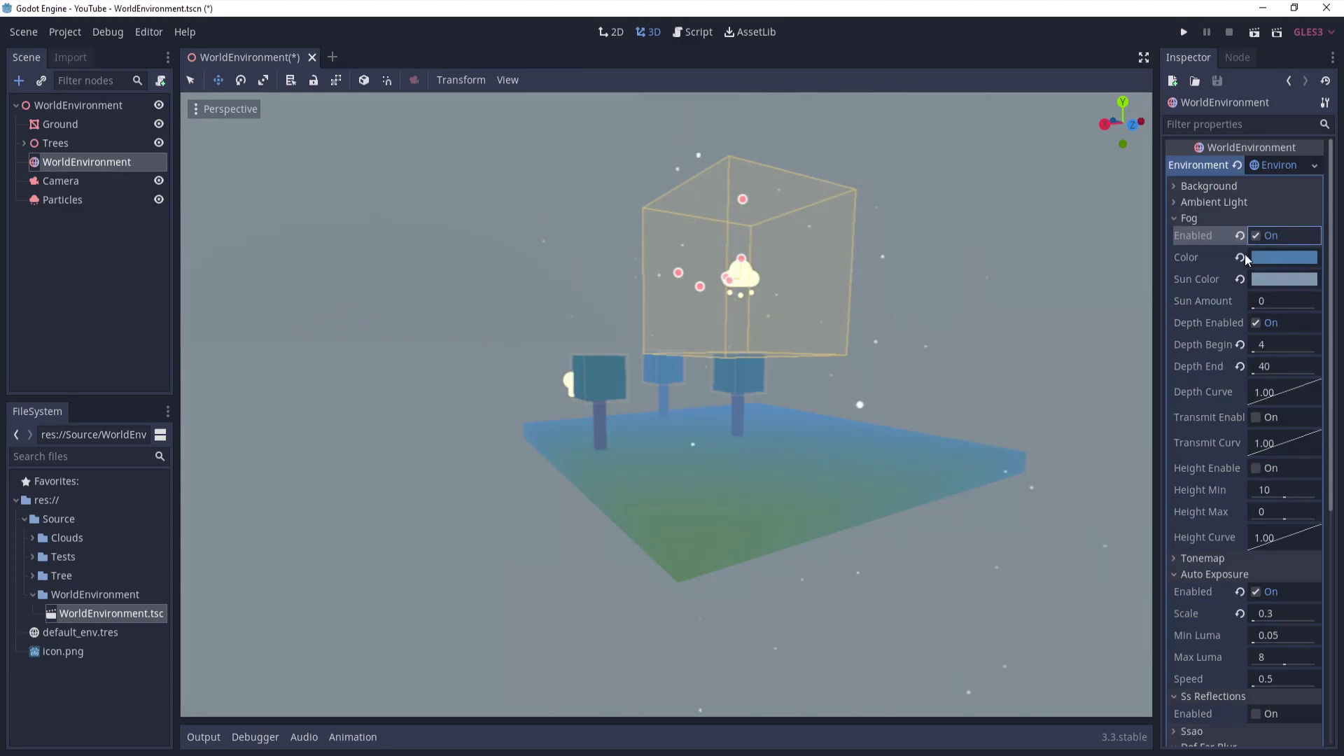
pyautogui.click(1259, 259)
pyautogui.write('737e85')
pyautogui.press('Return')
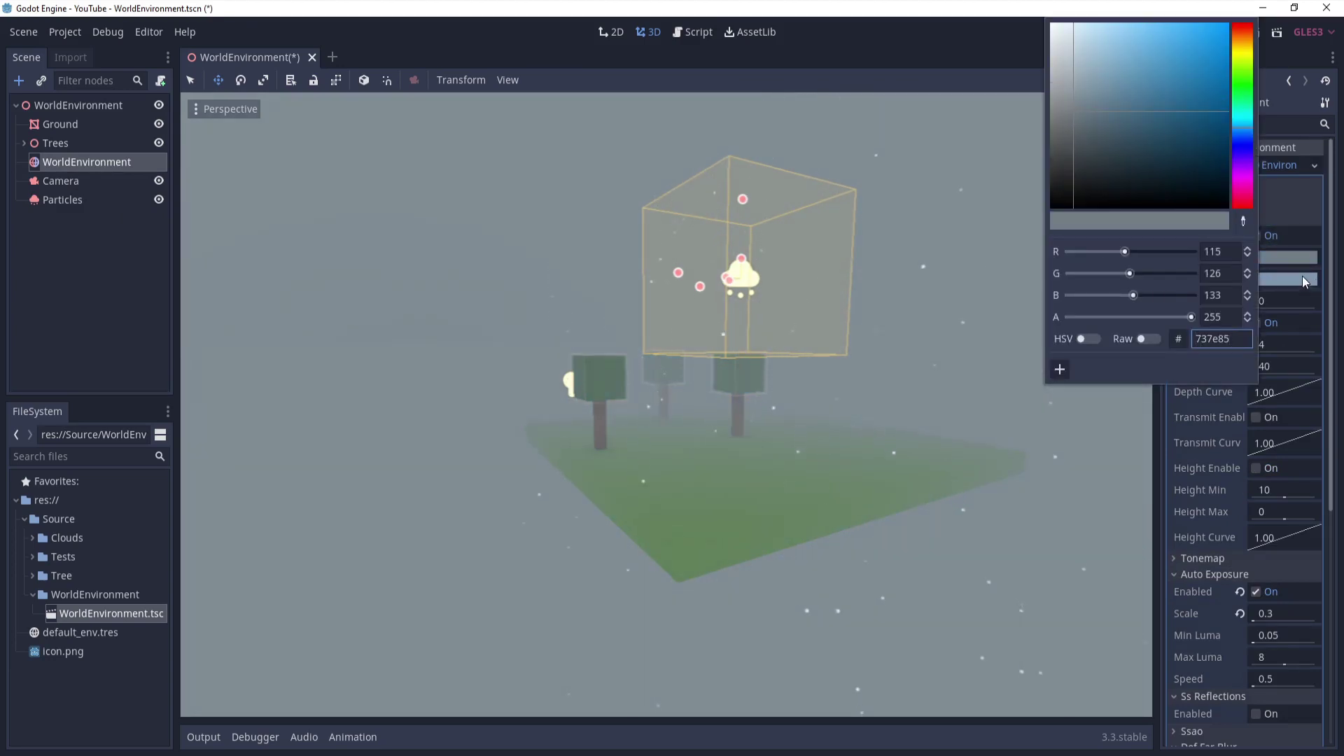
# Step: Lighten the fog's sun color to aabaca
pyautogui.hotkey('ctrl', 'a')
pyautogui.hotkey('ctrl', 'c')
pyautogui.click(1296, 272)
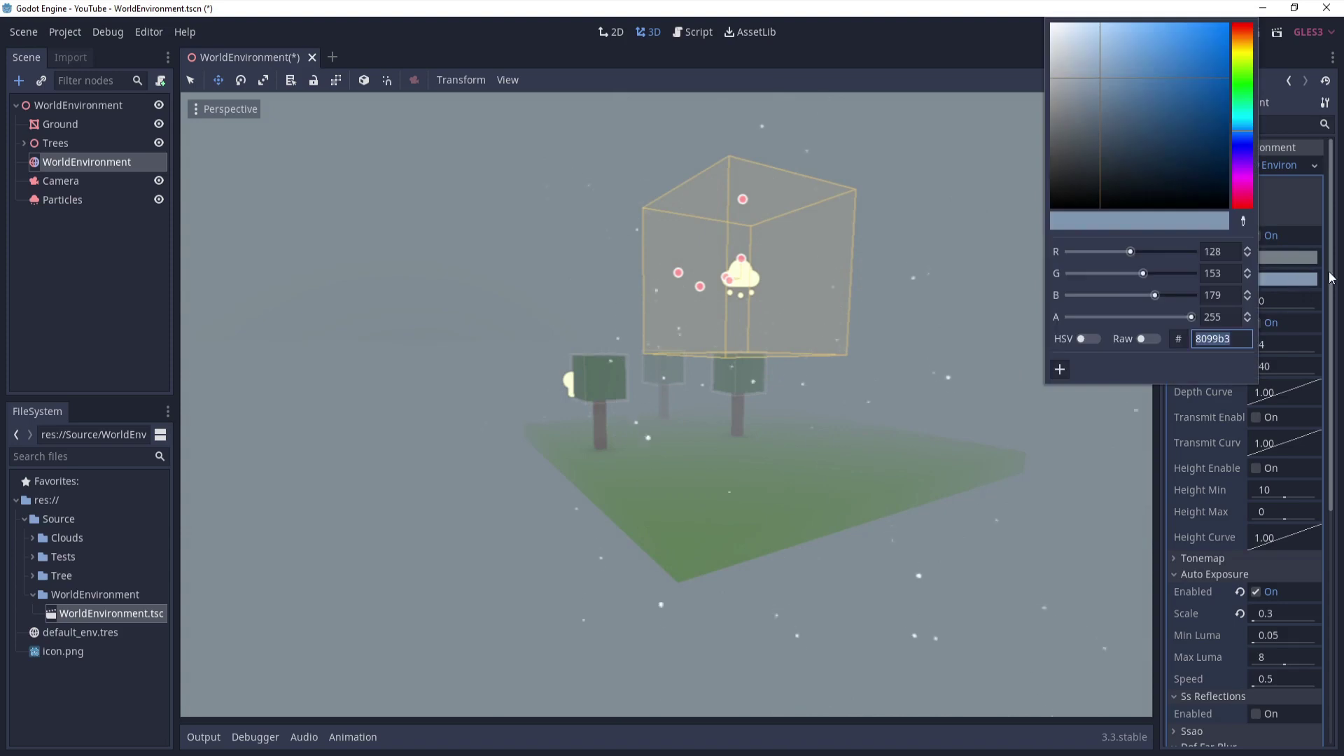
pyautogui.click(1323, 267)
pyautogui.click(109, 161)
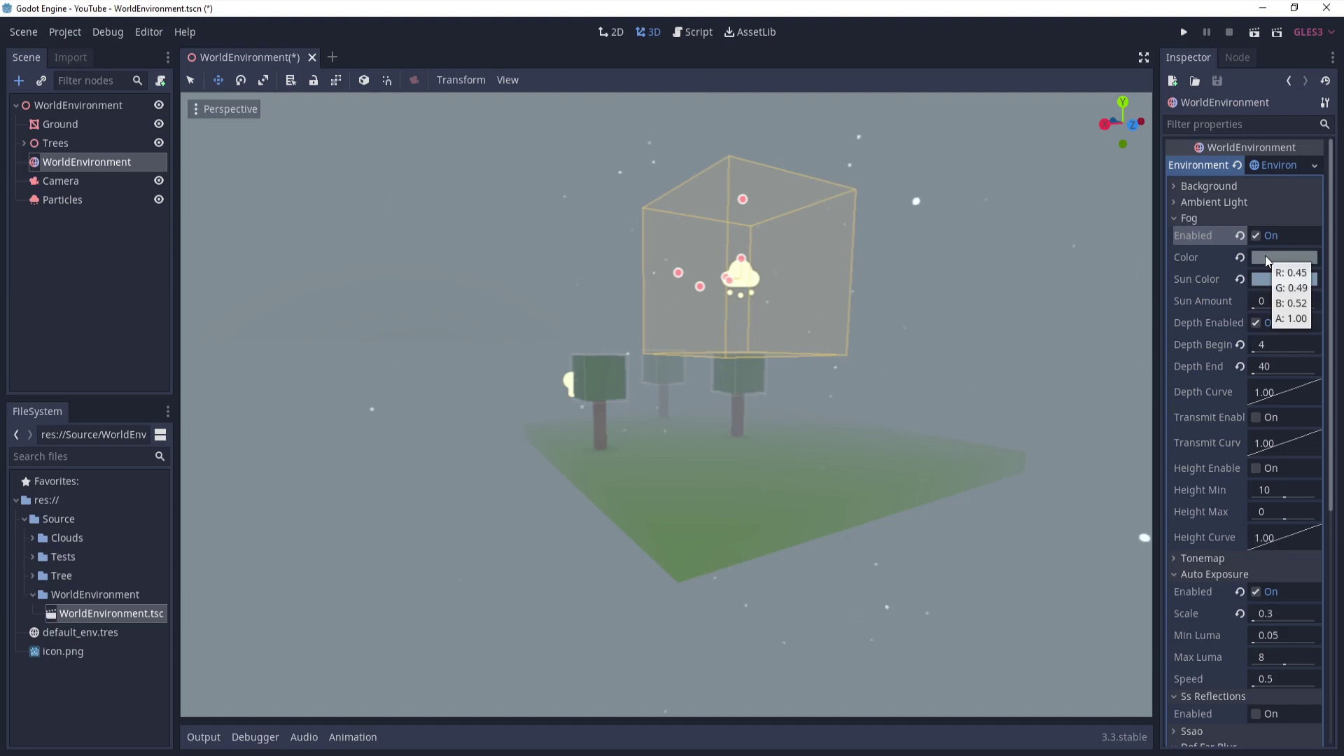
pyautogui.press('w')
pyautogui.moveTo(666, 405); pyautogui.dragTo(717, 407, button='right')
pyautogui.press('w')
pyautogui.click(1266, 284)
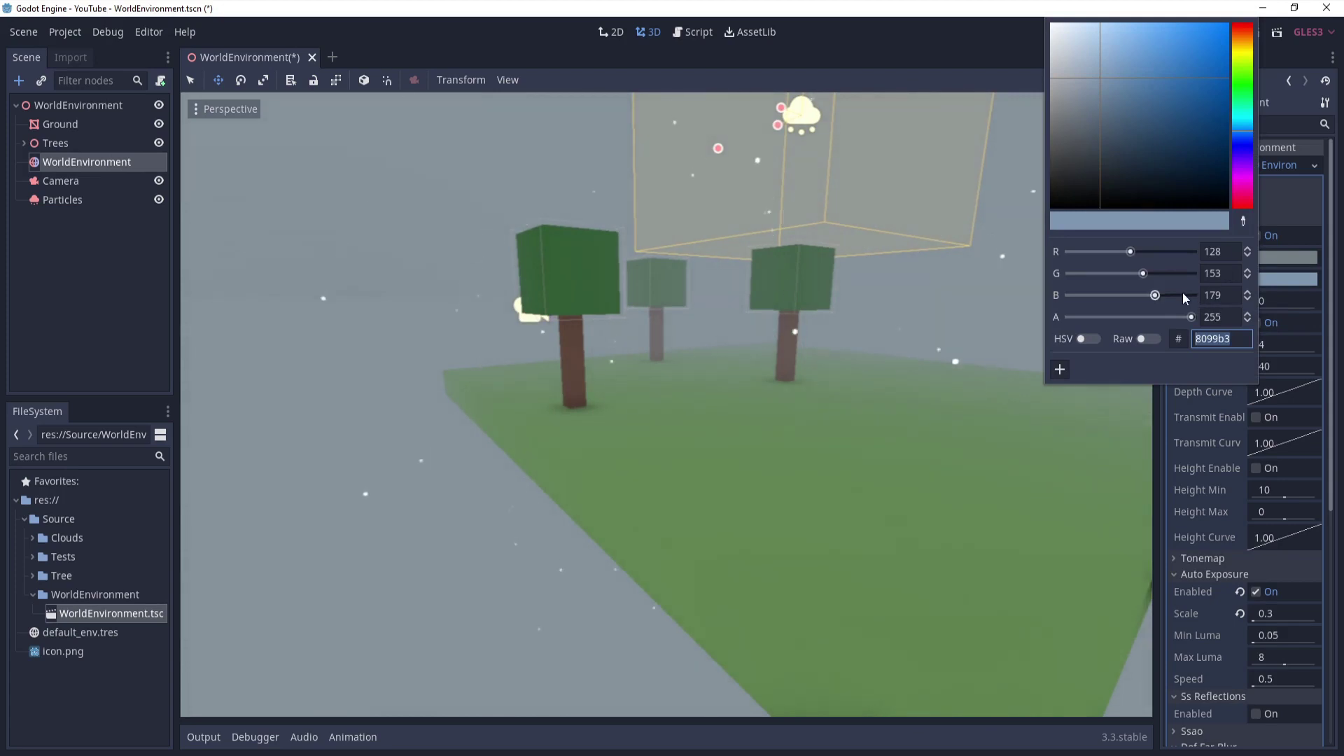
pyautogui.hotkey('ctrl', 'v')
pyautogui.moveTo(1090, 73); pyautogui.dragTo(1080, 61)
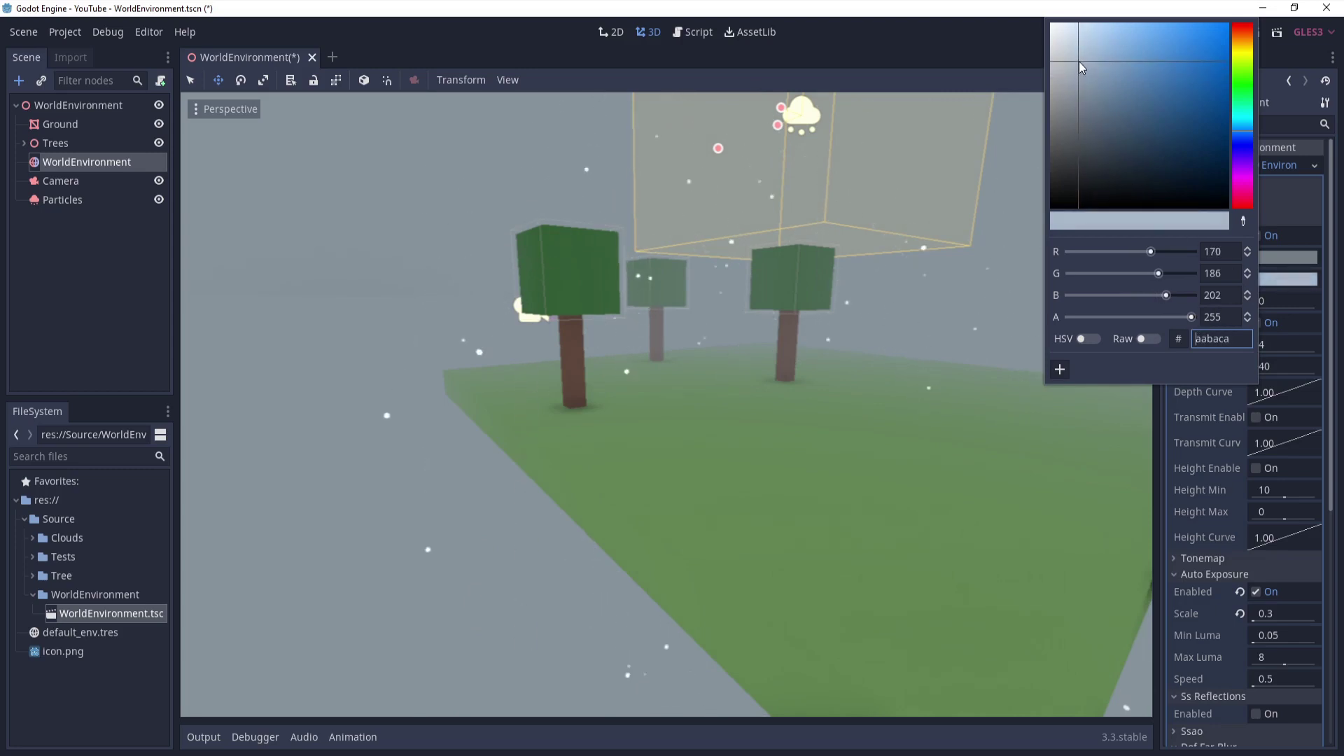
pyautogui.click(994, 66)
# Step: Save the scene and inspect the fog's effect on the near and distant trees up close
pyautogui.moveTo(1110, 409); pyautogui.dragTo(1121, 416, button='right')
pyautogui.hotkey('ctrl', 's')
pyautogui.moveTo(1063, 348); pyautogui.dragTo(1330, 308, button='right')
pyautogui.press('w')
pyautogui.press('w')
pyautogui.press('a')
pyautogui.press('w')
pyautogui.press('s')
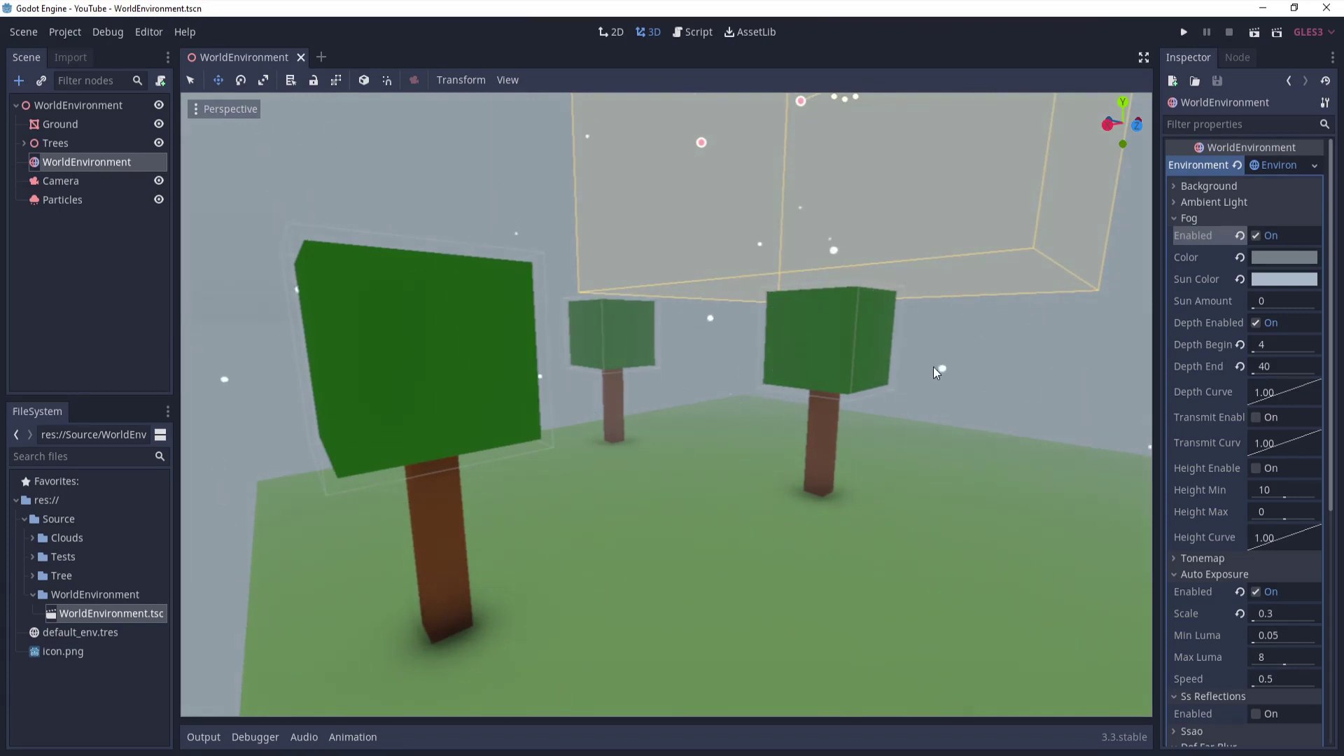
pyautogui.moveTo(817, 418)
pyautogui.mouseDown(button='right')
pyautogui.moveTo(770, 418)
pyautogui.moveTo(763, 231)
pyautogui.moveTo(757, 406)
pyautogui.moveTo(672, 405)
pyautogui.moveTo(574, 370)
pyautogui.moveTo(822, 434)
pyautogui.mouseUp(button='right')
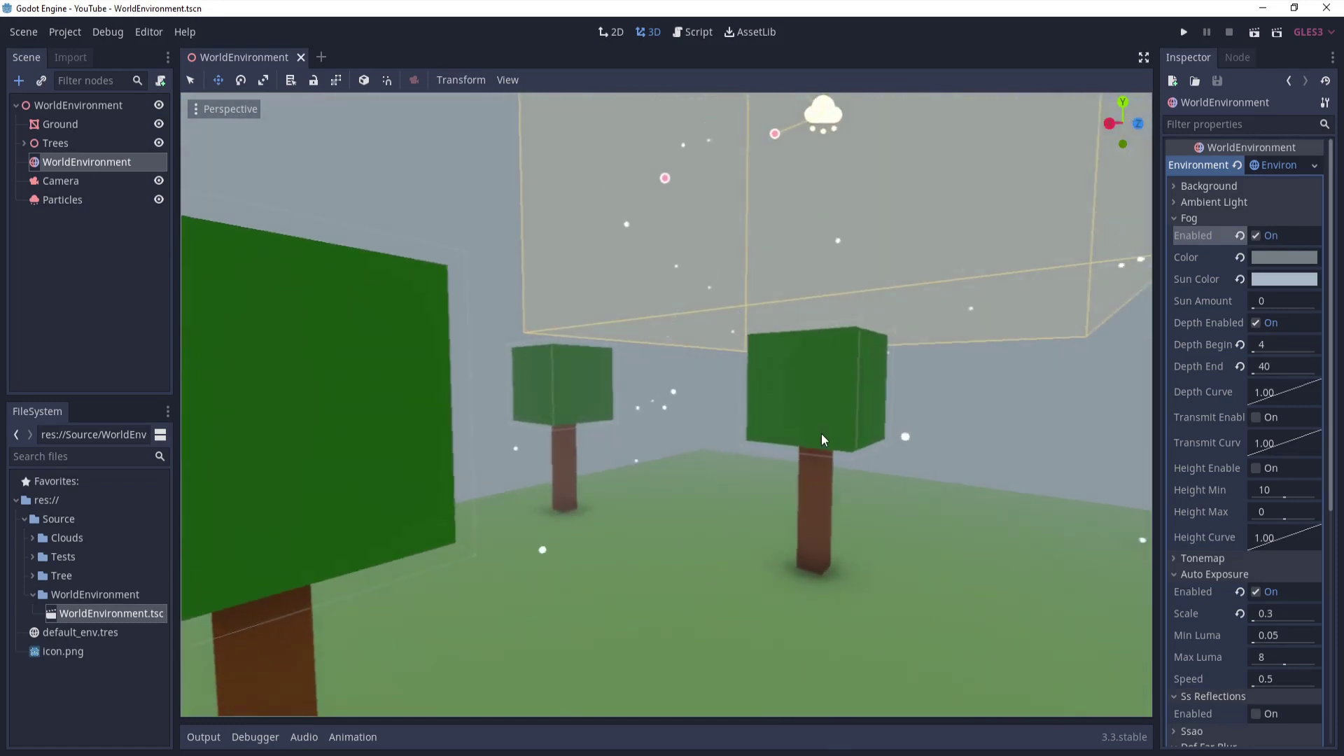